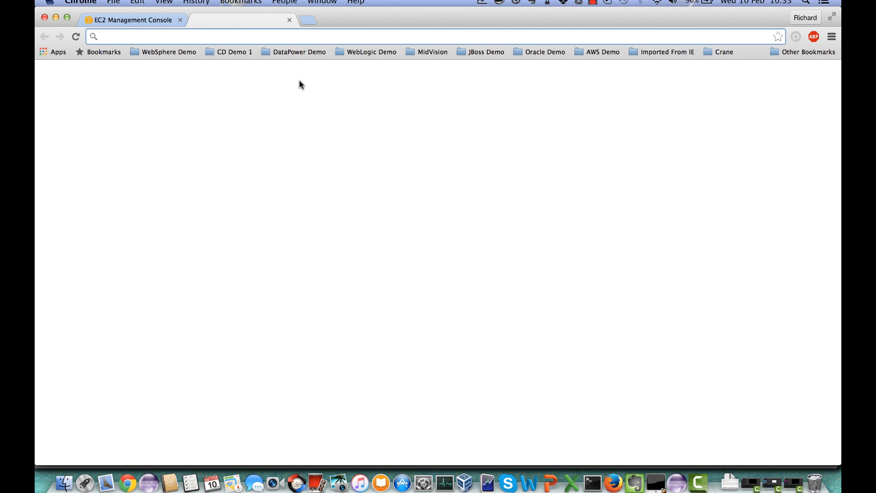
# Step: Open portal.midvision.com and go to its RapidDeploy downloads page with the Linux 64bit download
pyautogui.write('portal.midvision.com')
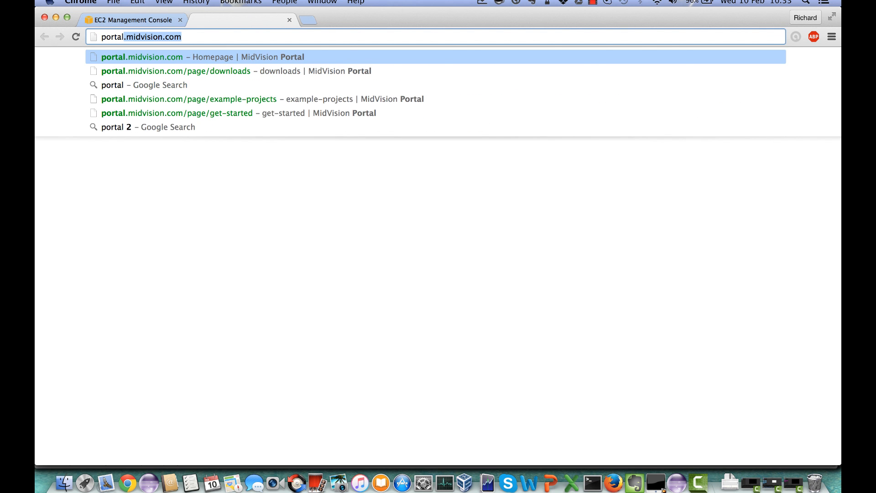
pyautogui.press('Return')
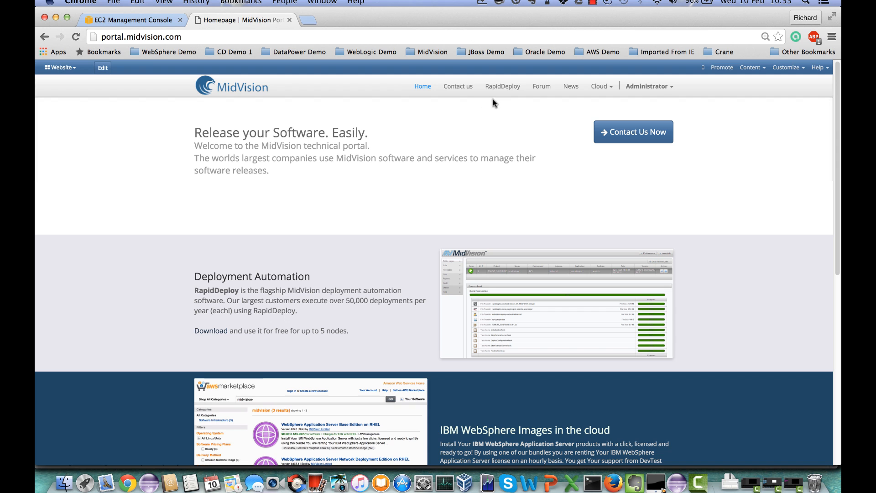
pyautogui.click(504, 88)
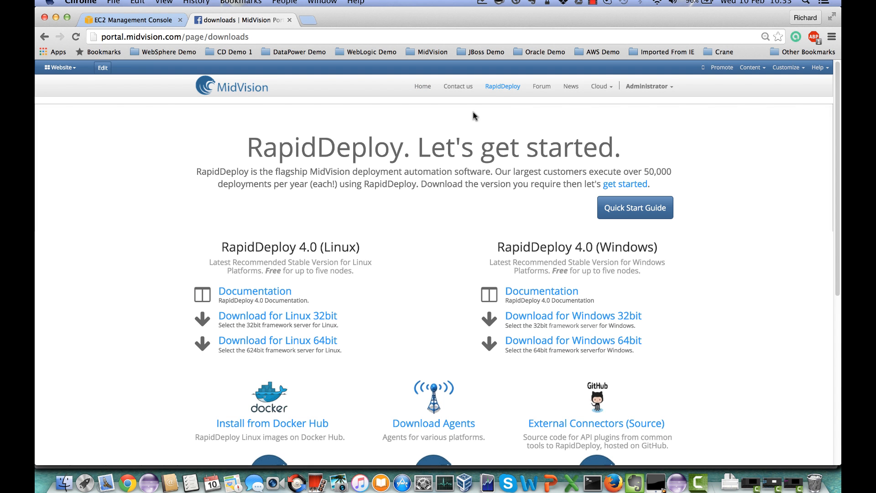
pyautogui.scroll(-3, 418, 306)
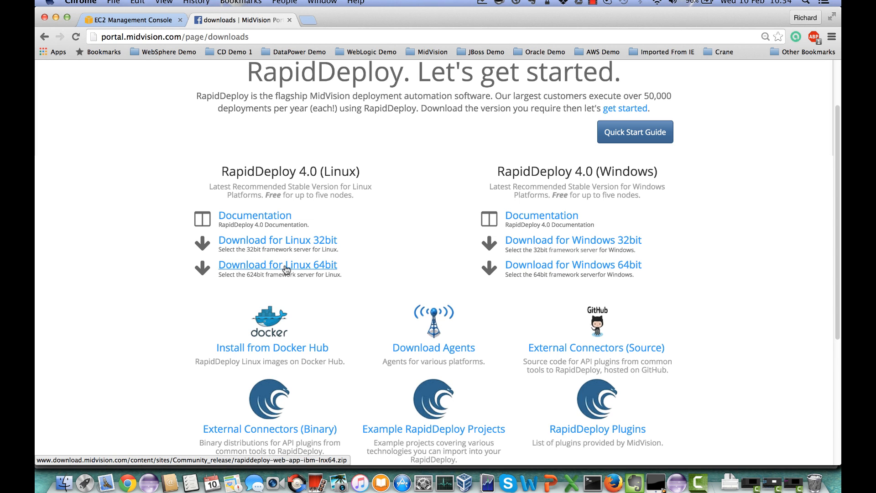
# Step: In Finder, unzip rapiddeploy-web-app-ibm-lnx64.zip in Downloads and expand the extracted midvision folder and its bin subfolder
pyautogui.click(66, 485)
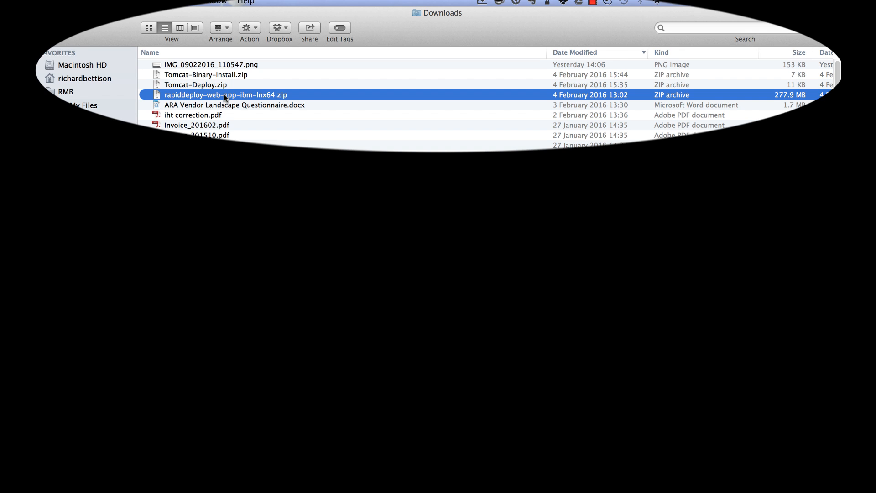
pyautogui.doubleClick(224, 95)
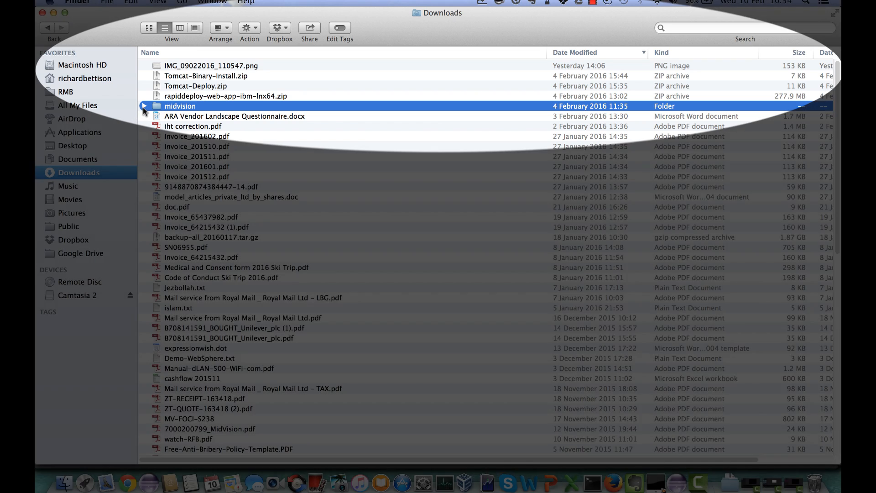
pyautogui.click(144, 107)
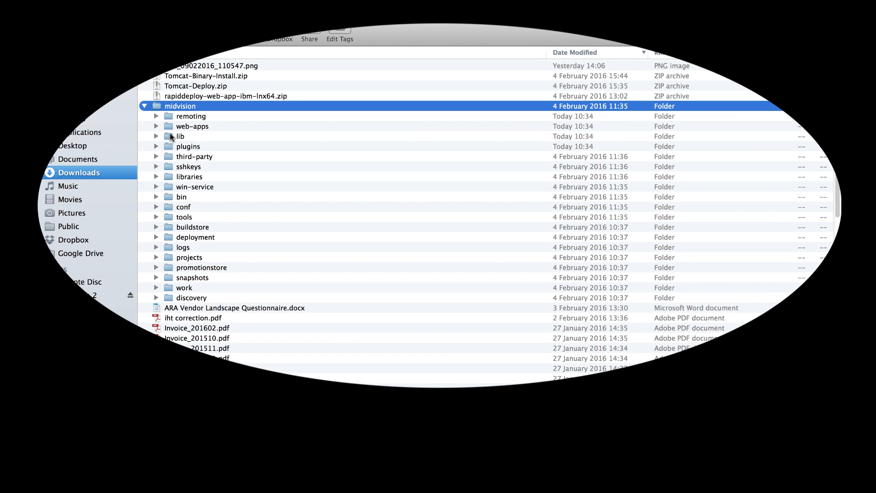
pyautogui.click(155, 197)
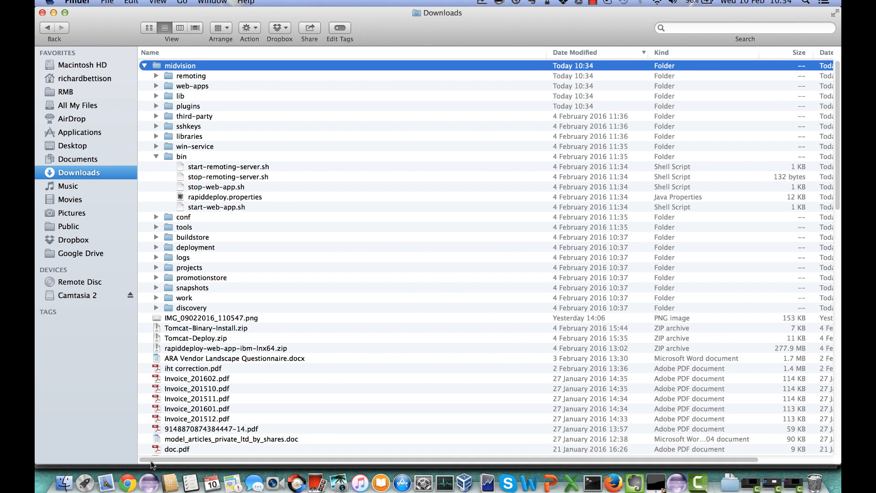
# Step: Switch to Chrome and open the RapidDeploy Quick Start Guide at the Mac Users Only instructions
pyautogui.click(129, 487)
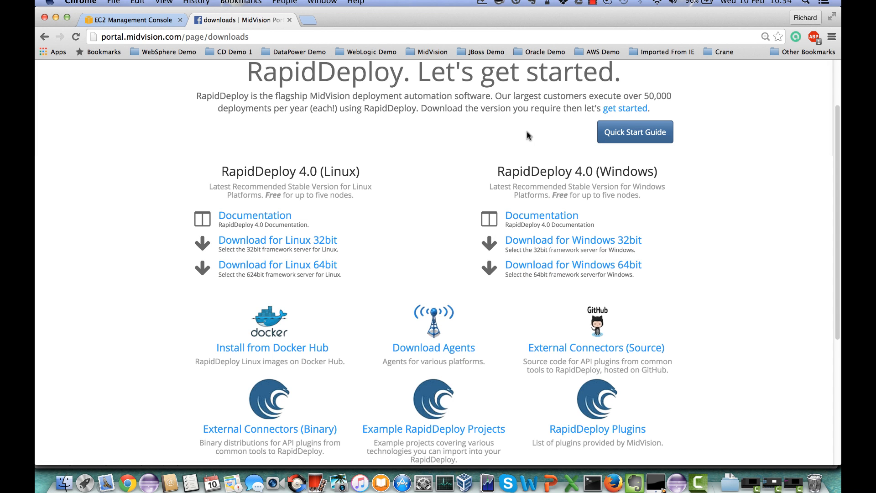
pyautogui.click(637, 134)
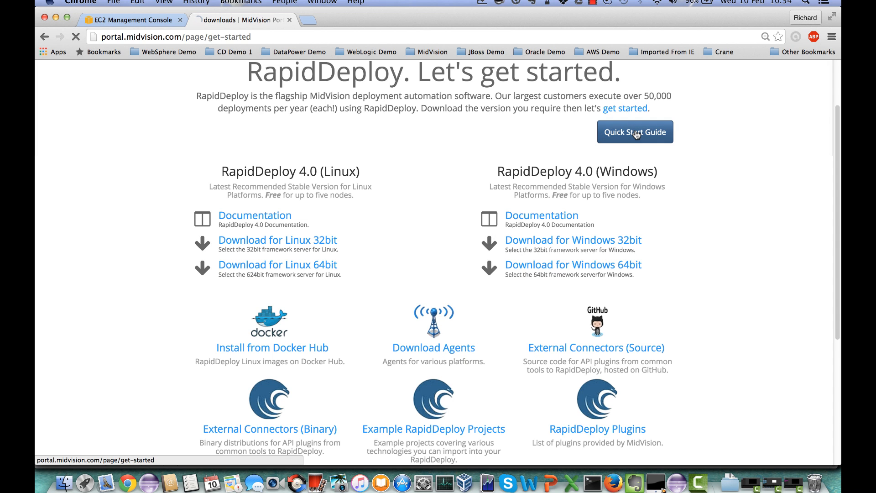
pyautogui.scroll(-5, 524, 273)
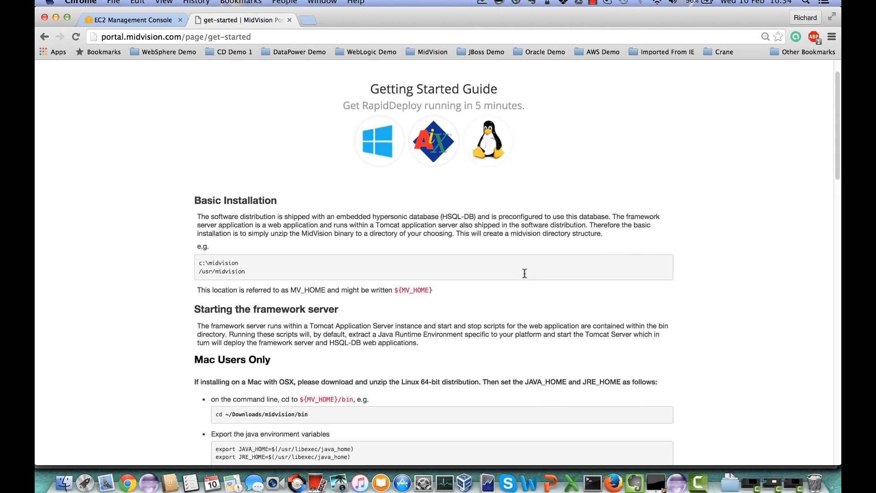
pyautogui.scroll(-4, 524, 273)
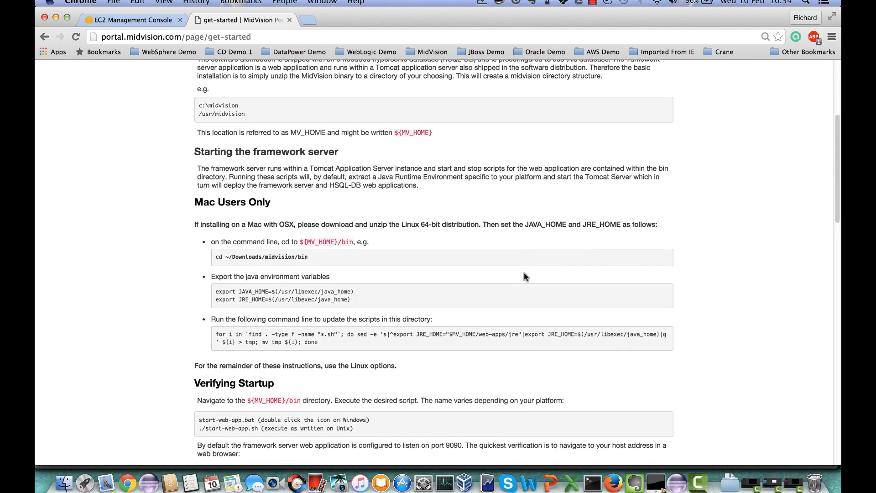
pyautogui.scroll(-1, 524, 272)
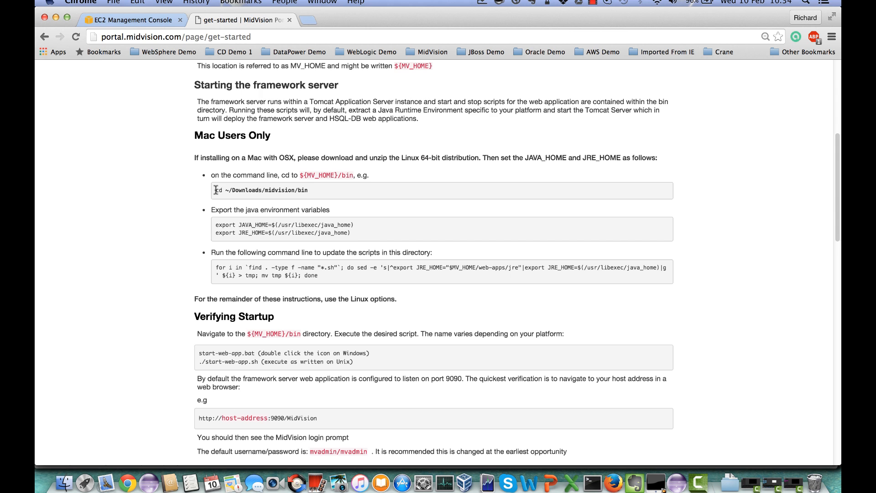
# Step: Copy the guide's cd ~/Downloads/midvision/bin command, run it in Terminal and list the directory's files with ls
pyautogui.moveTo(216, 190); pyautogui.dragTo(315, 189)
pyautogui.press('super+c')
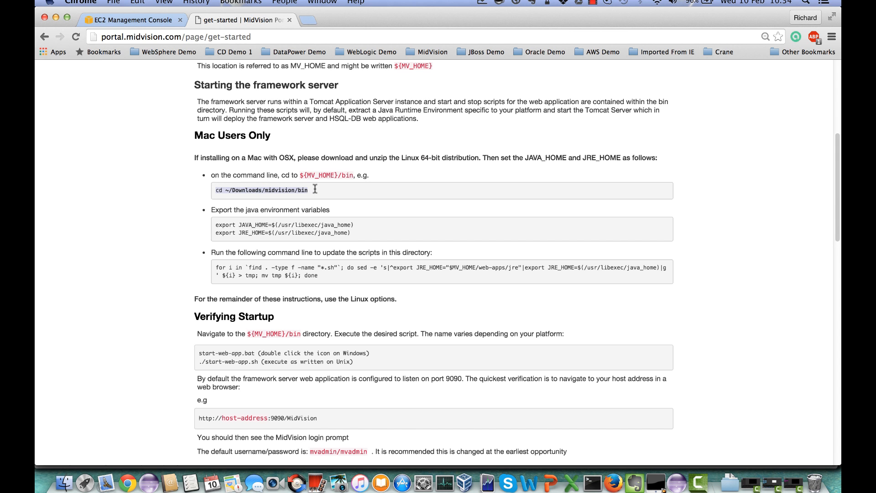
pyautogui.click(593, 483)
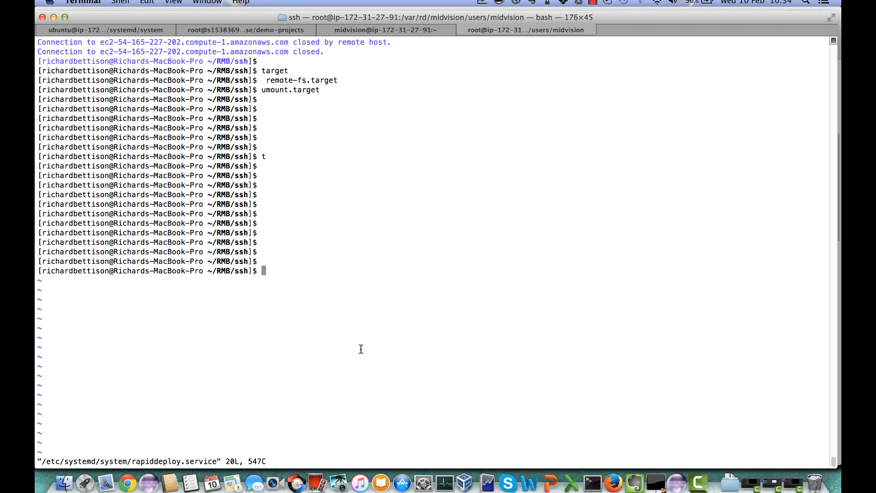
pyautogui.press('super+v')
pyautogui.press('Return')
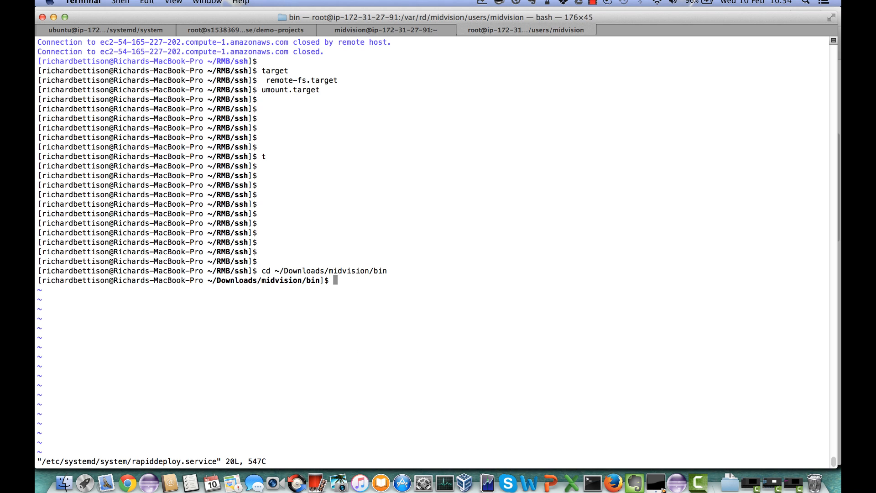
pyautogui.write('ls')
pyautogui.press('Return')
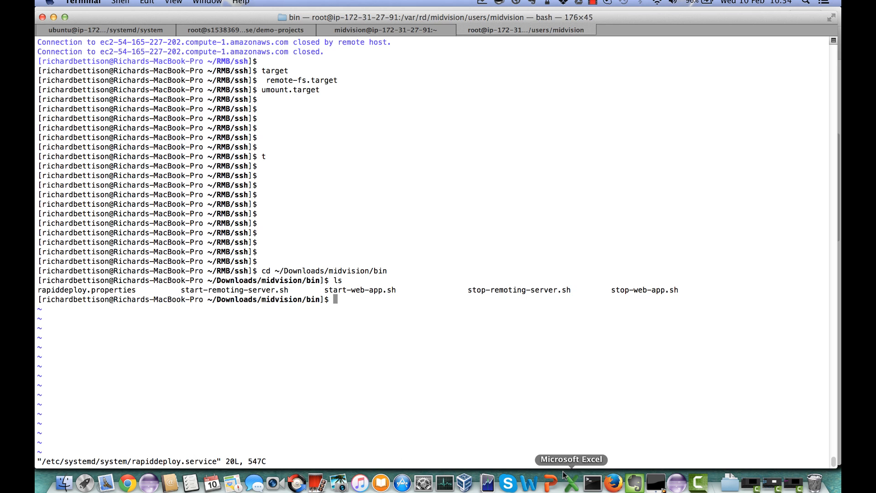
# Step: Copy the JAVA_HOME and JRE_HOME export commands from the guide in Chrome and run them in Terminal
pyautogui.click(128, 483)
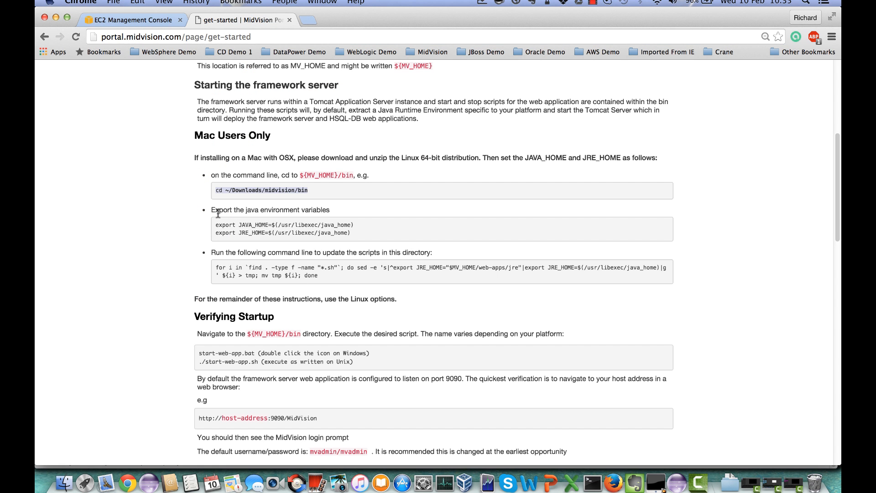
pyautogui.moveTo(216, 226); pyautogui.dragTo(358, 236)
pyautogui.press('super+c')
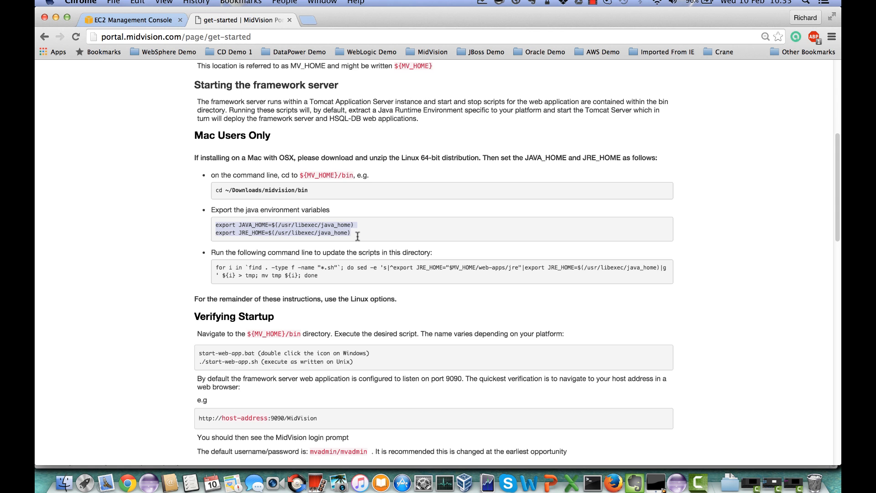
pyautogui.click(593, 483)
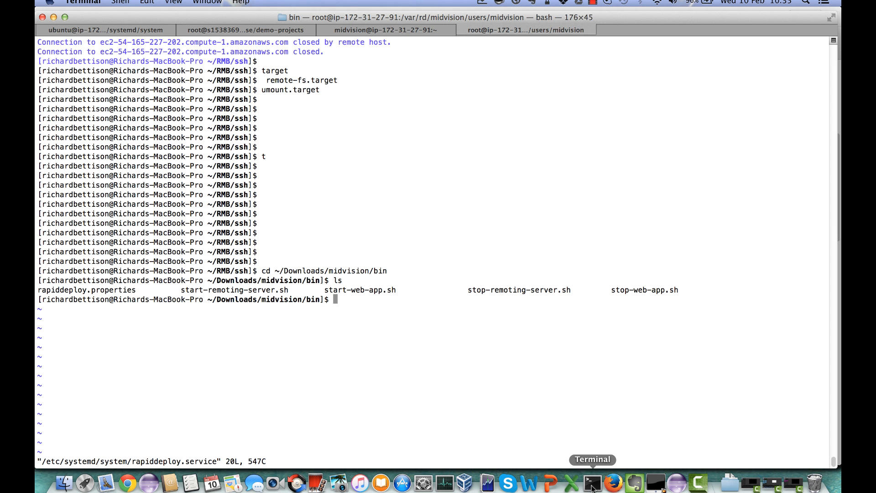
pyautogui.press('super+v')
pyautogui.press('Return')
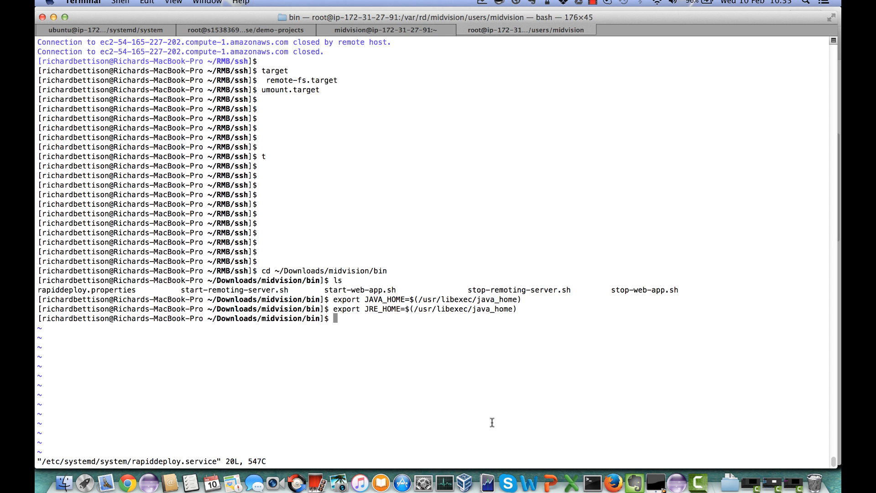
# Step: Copy the guide's for-loop command that updates JRE_HOME in the *.sh scripts and run it in Terminal
pyautogui.click(128, 483)
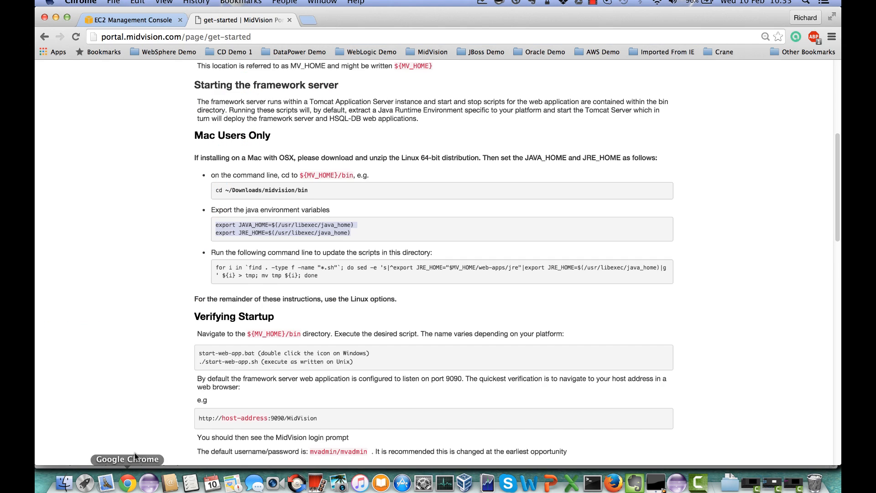
pyautogui.click(215, 267)
pyautogui.moveTo(215, 267); pyautogui.dragTo(327, 277)
pyautogui.press('super+c')
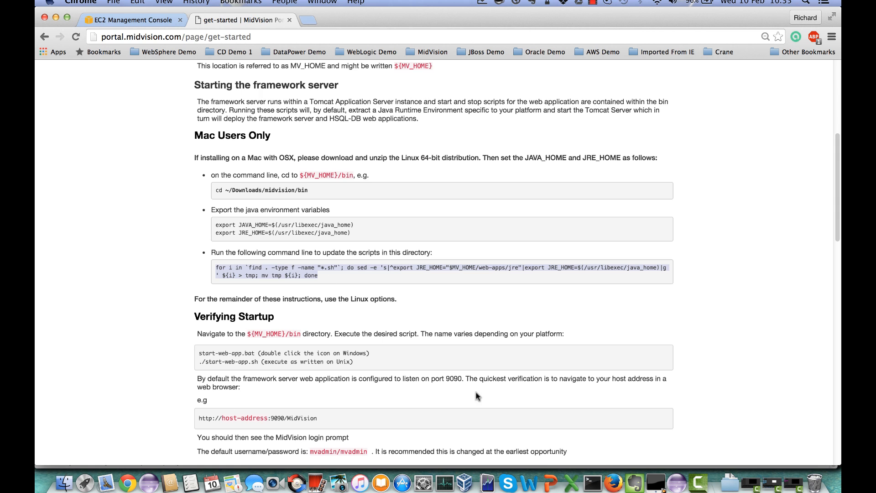
pyautogui.click(592, 483)
pyautogui.press('super+v')
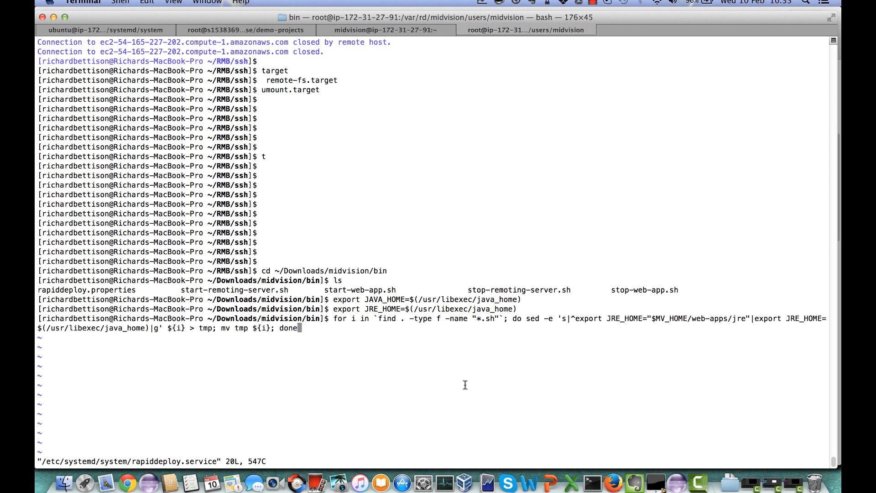
pyautogui.press('Return')
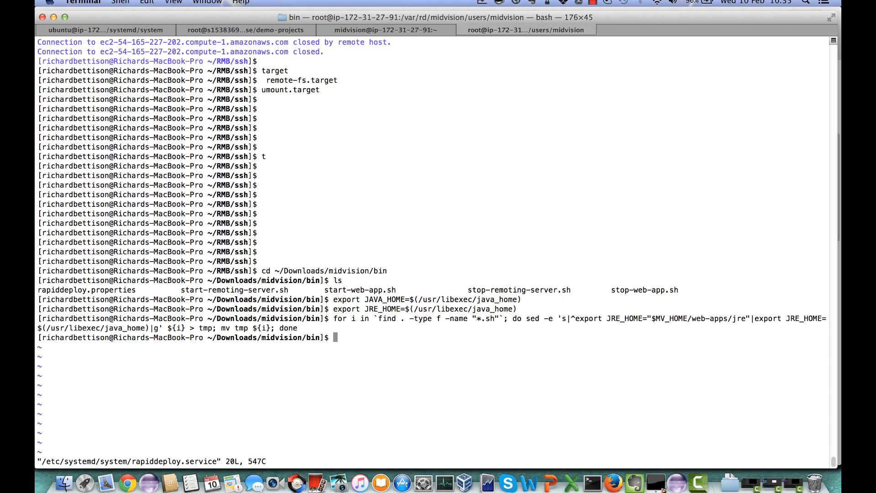
# Step: List the bin directory's files again and try to run ./start-web-app.sh
pyautogui.write('ls')
pyautogui.press('Return')
pyautogui.write('./')
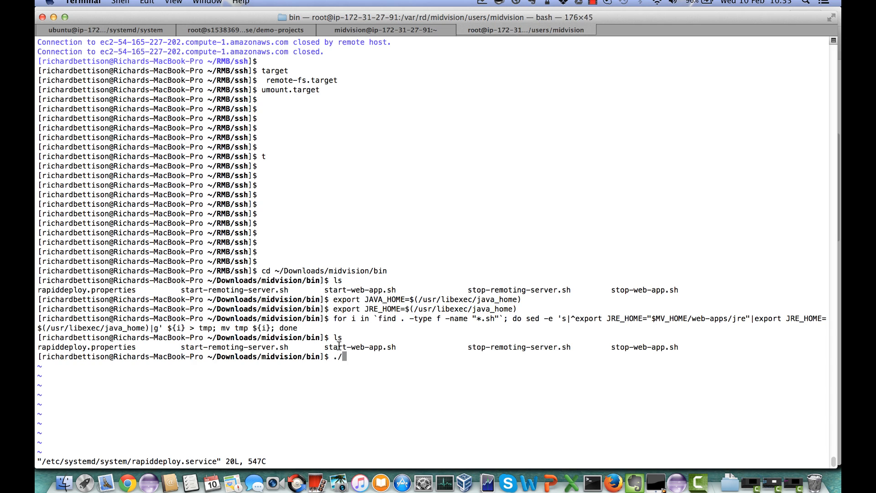
pyautogui.moveTo(325, 346); pyautogui.dragTo(398, 347)
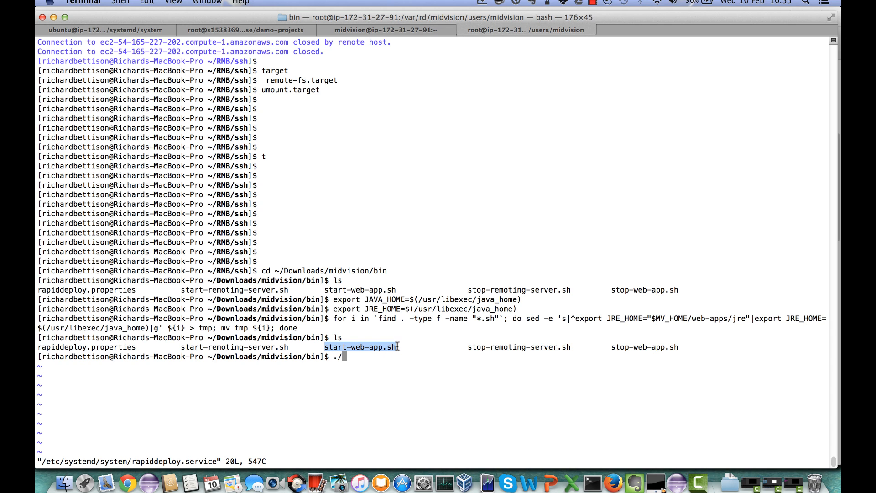
pyautogui.press('super+c')
pyautogui.press('super+v')
pyautogui.press('Return')
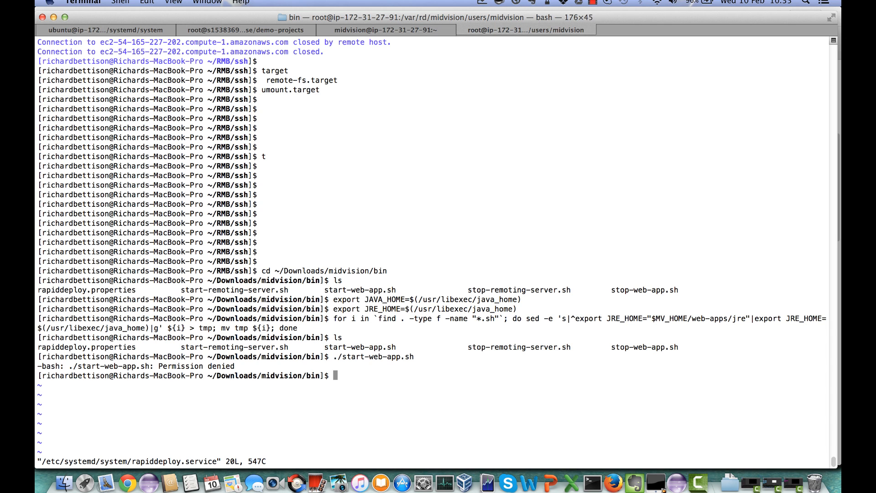
# Step: Make the shell scripts executable with chmod 755 *.sh and run ./start-web-app.sh again
pyautogui.write('chmod ')
pyautogui.write('755 *.s')
pyautogui.write('h')
pyautogui.press('Return')
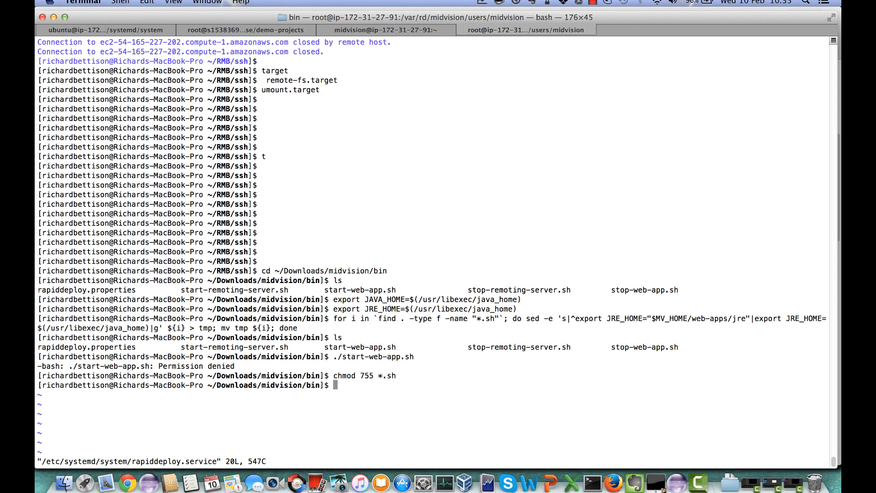
pyautogui.press('Up')
pyautogui.press('Up')
pyautogui.press('Return')
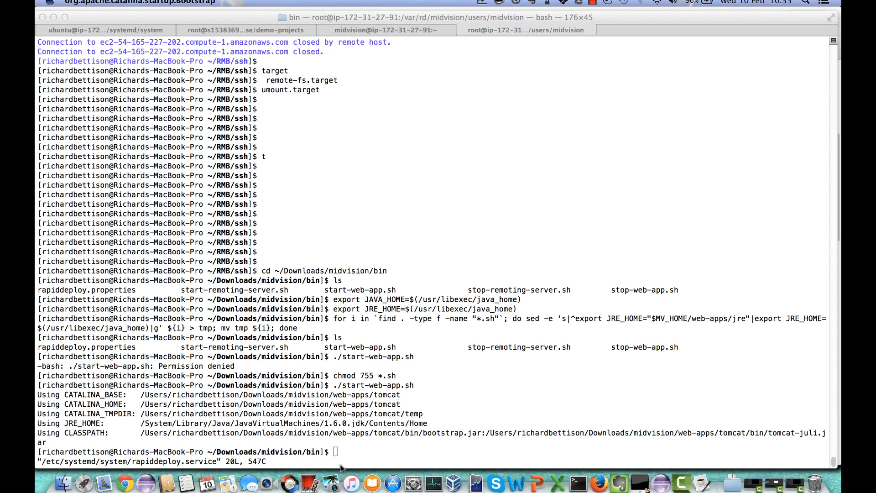
pyautogui.click(350, 443)
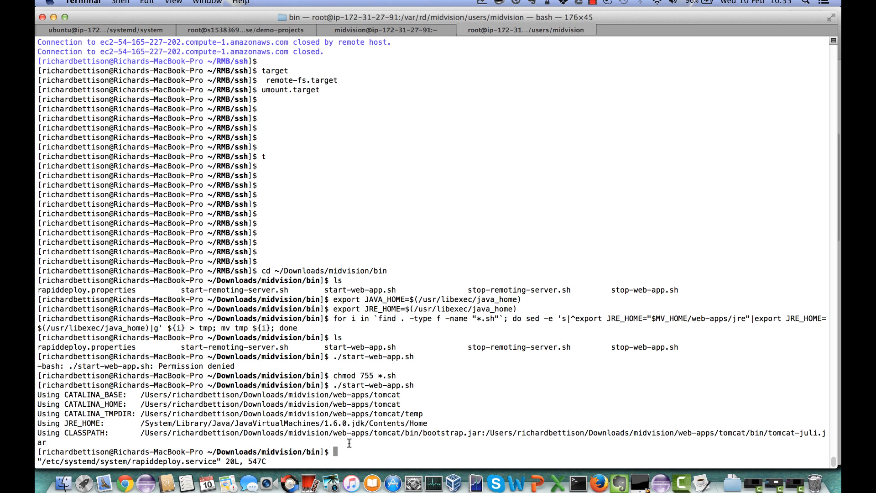
# Step: Switch to Chrome and open localhost:9090/MidVision in a new tab
pyautogui.click(123, 483)
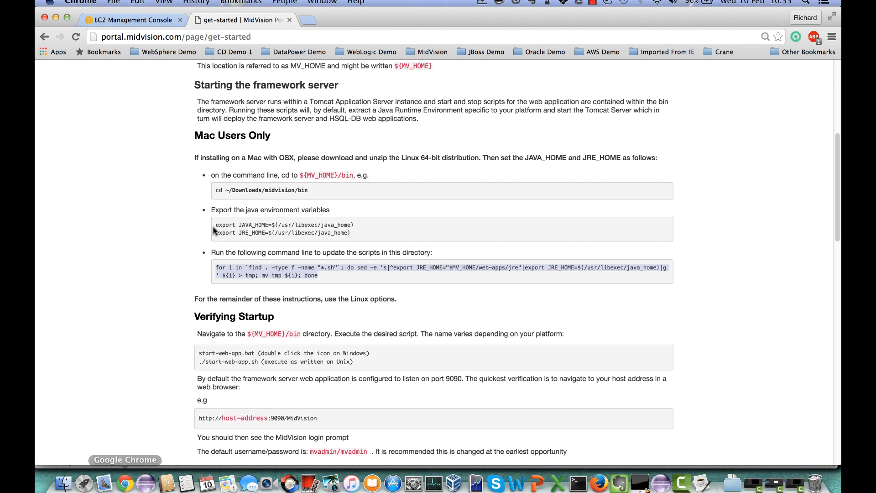
pyautogui.click(308, 20)
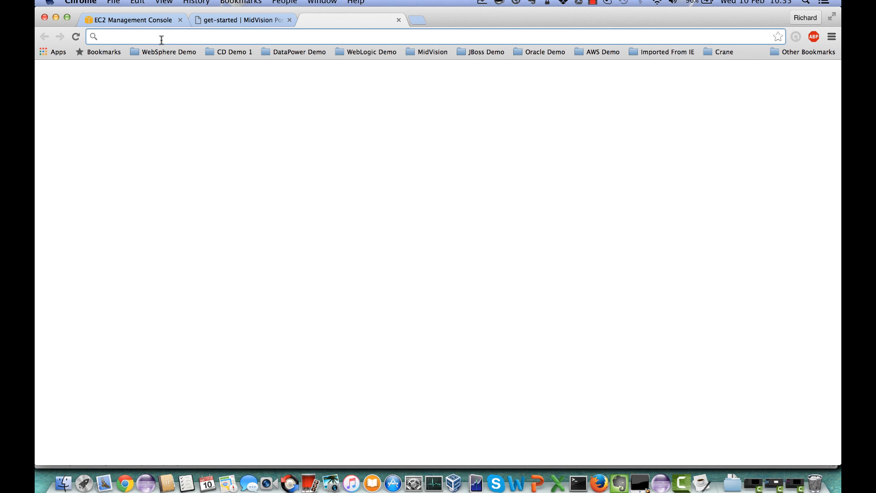
pyautogui.write('localhost:8090/MidVision')
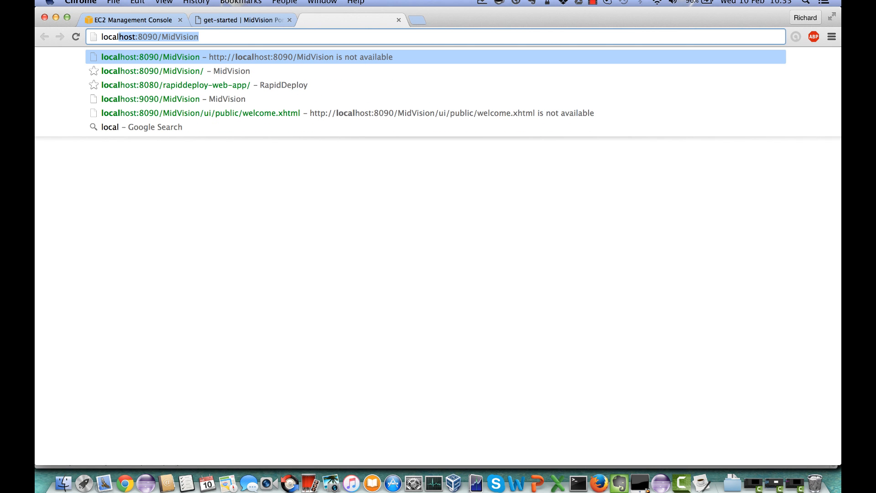
pyautogui.click(146, 95)
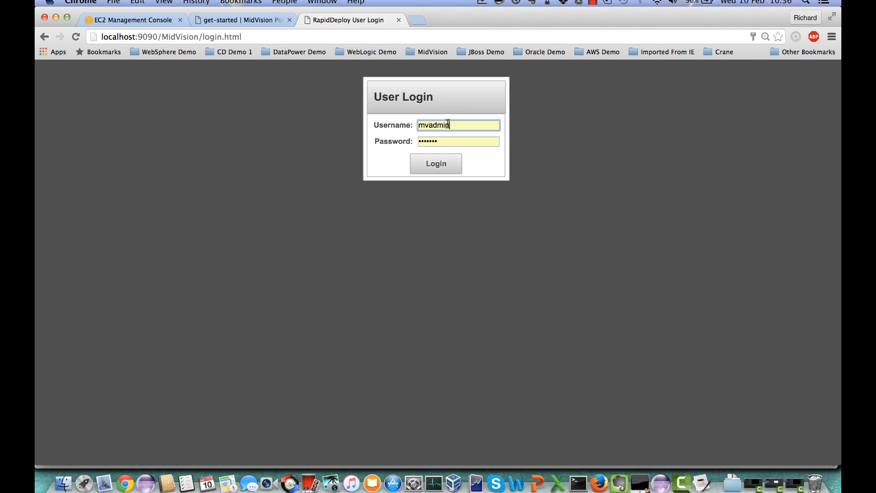
# Step: Log in as mvadmin with the prefilled credentials and open the Projects list under Resources
pyautogui.click(435, 168)
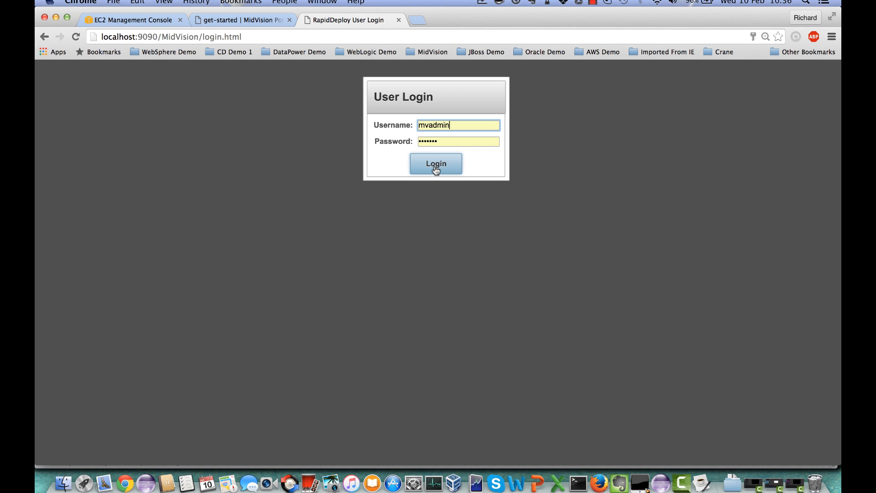
pyautogui.click(436, 168)
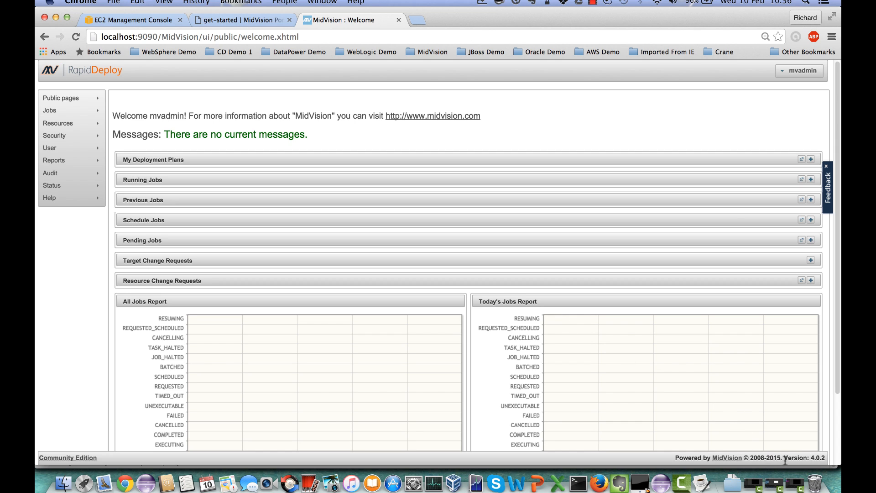
pyautogui.moveTo(785, 459); pyautogui.dragTo(824, 458)
pyautogui.click(424, 136)
pyautogui.moveTo(54, 122)
pyautogui.click(126, 127)
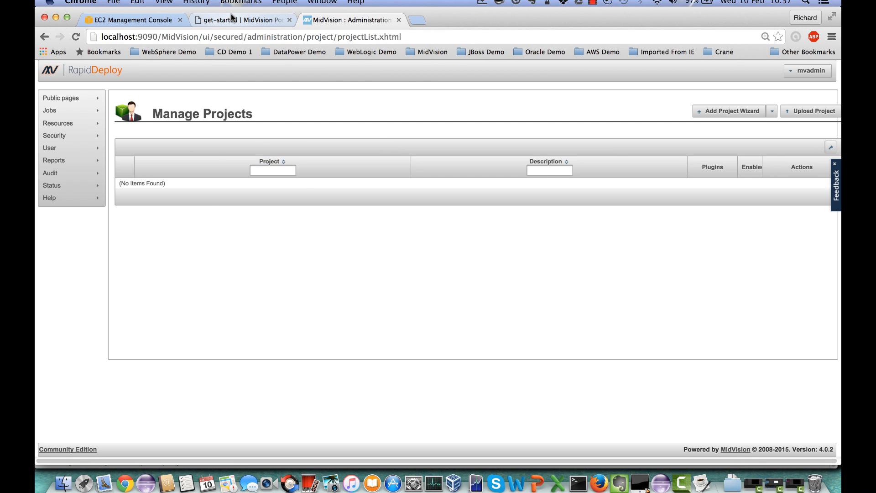
# Step: Return to the Getting Started guide and open the demo projects page linked under Next Steps
pyautogui.click(242, 20)
pyautogui.scroll(8, 284, 172)
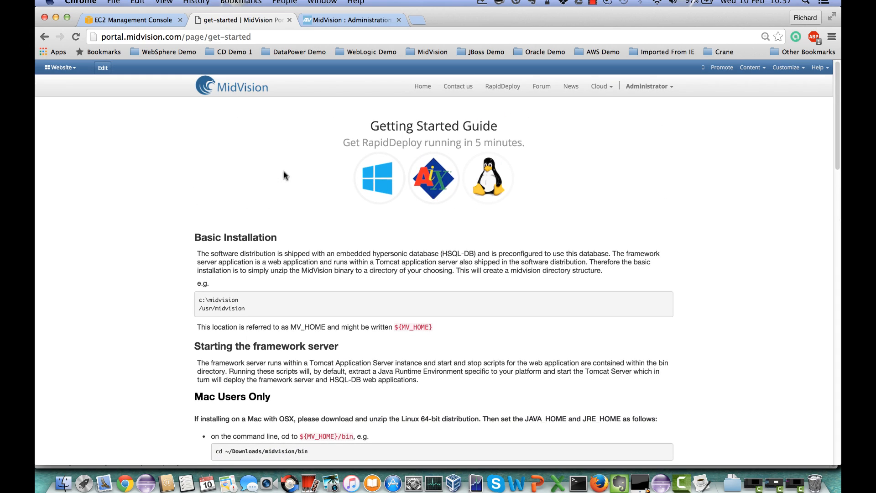
pyautogui.scroll(-20, 284, 176)
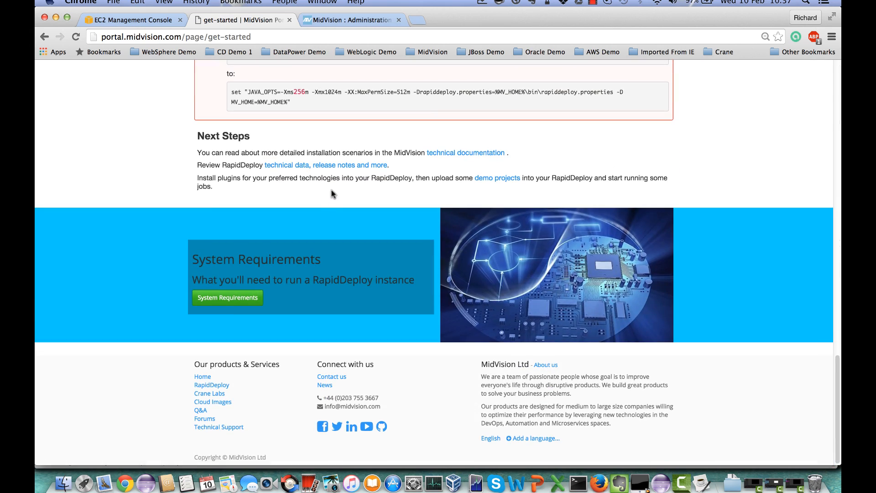
pyautogui.click(497, 178)
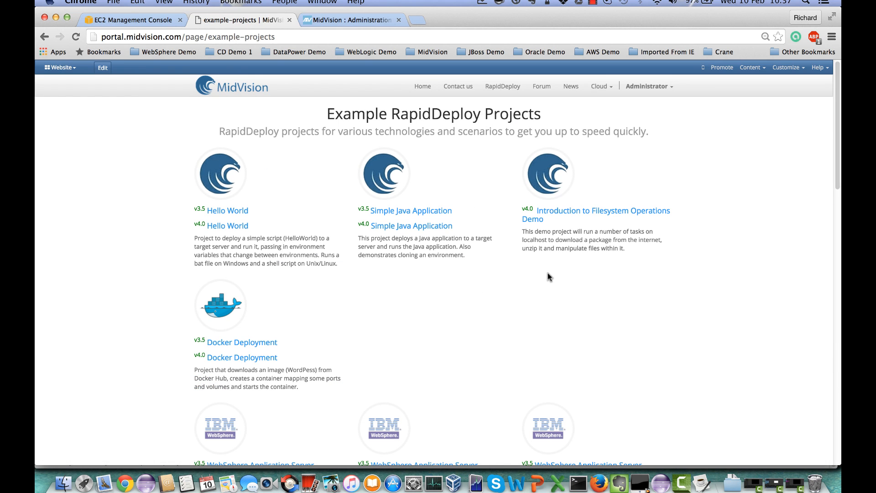
# Step: Open the v4.0 Introduction to Filesystem Operations Demo and download its Filesystem-Demo-40.zip project
pyautogui.click(578, 215)
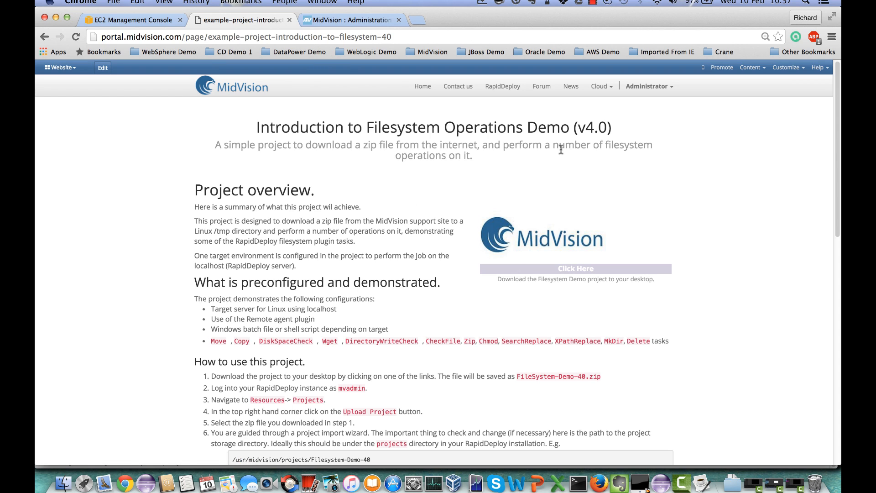
pyautogui.click(575, 269)
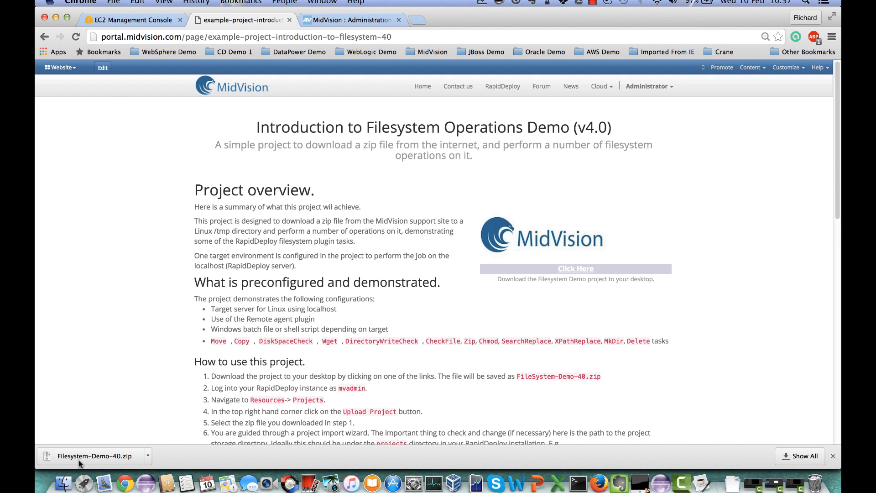
pyautogui.moveTo(79, 460); pyautogui.dragTo(59, 489)
# Step: Read the demo's usage instructions, then review the orchestration tasks and targets on the Explore the Filesystem Demo Project page
pyautogui.scroll(-5, 110, 383)
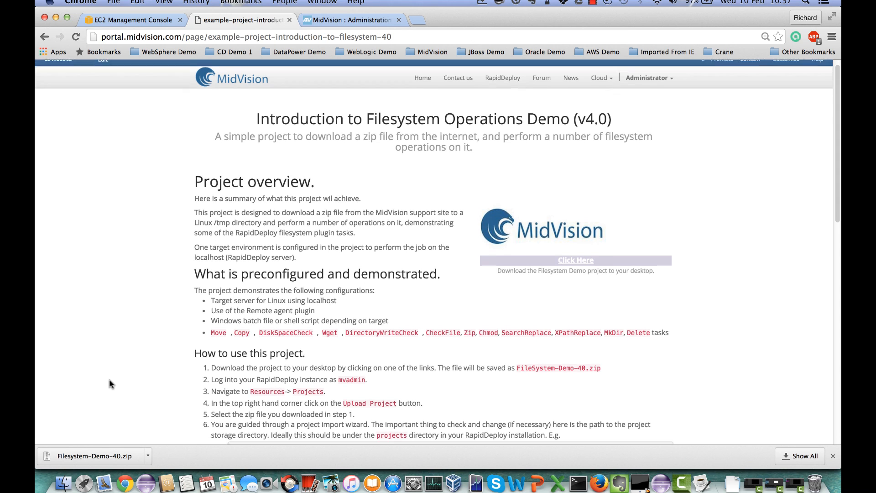
pyautogui.scroll(-8, 110, 383)
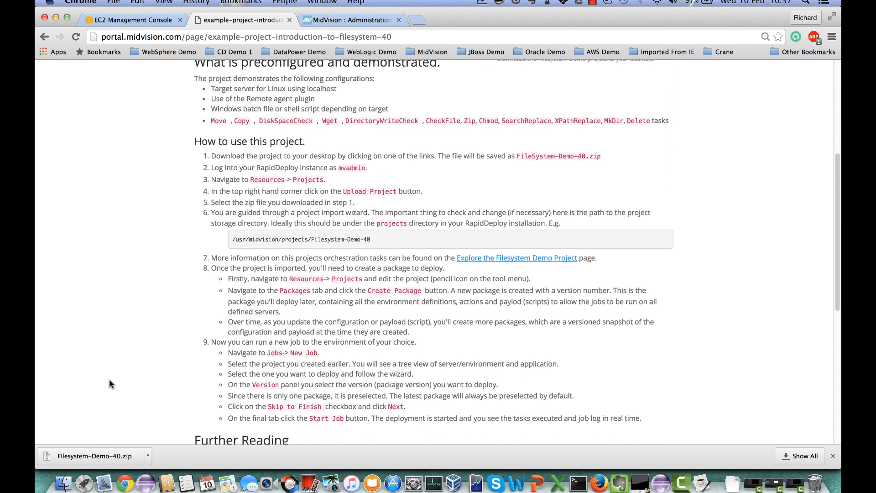
pyautogui.scroll(-1, 110, 383)
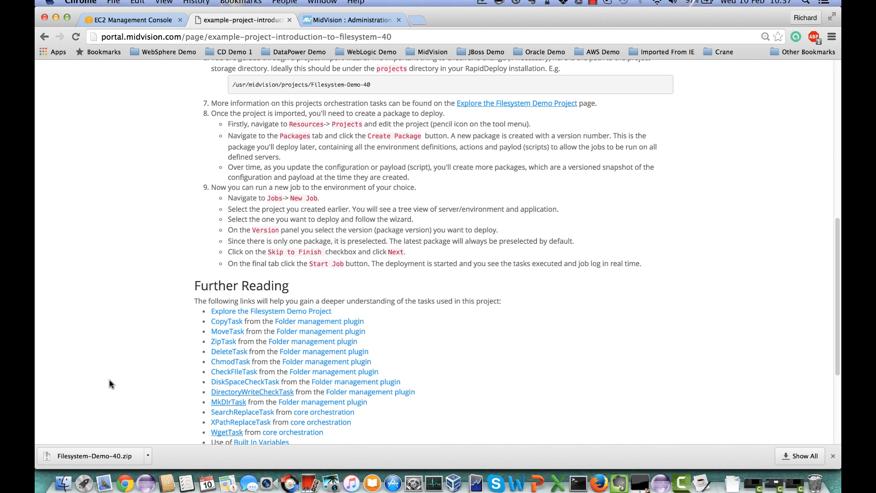
pyautogui.click(254, 315)
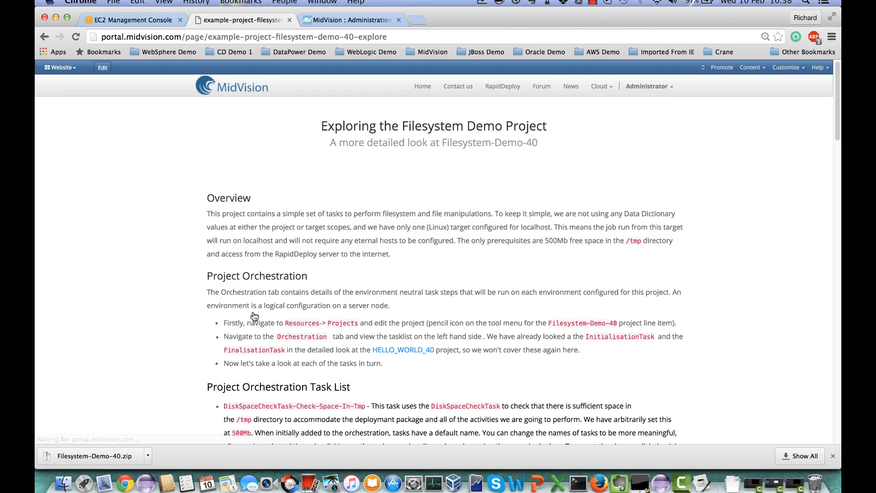
pyautogui.scroll(-4, 254, 314)
pyautogui.scroll(-7, 254, 315)
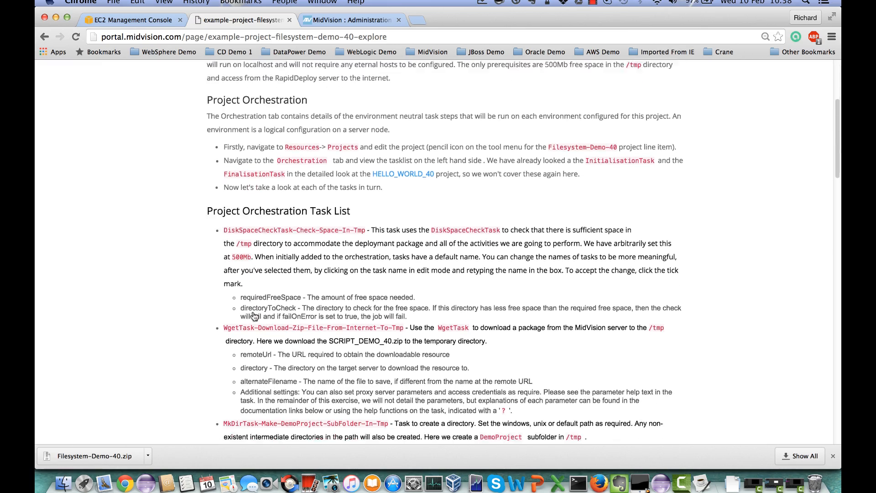
pyautogui.scroll(-11, 254, 315)
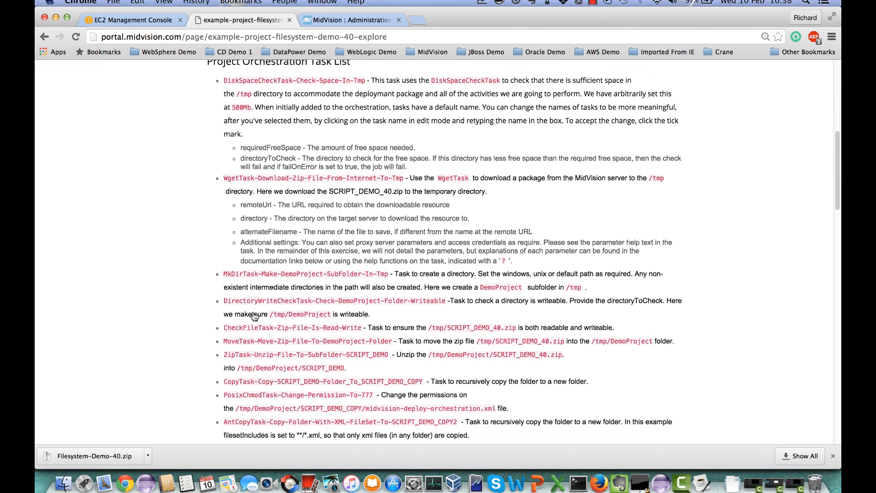
pyautogui.scroll(-12, 254, 315)
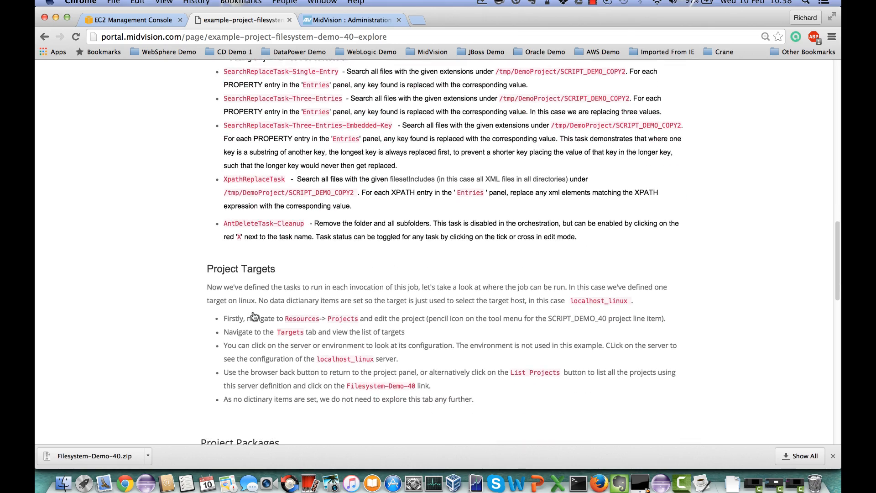
pyautogui.scroll(20, 254, 315)
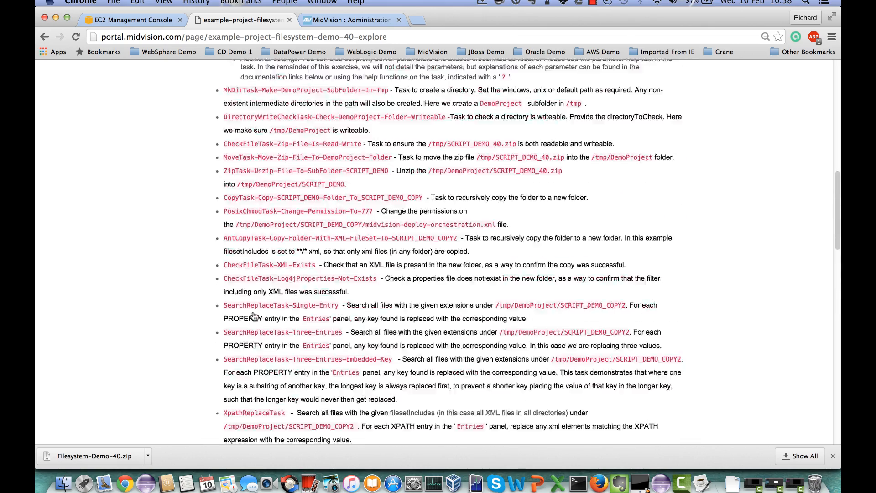
pyautogui.scroll(9, 254, 315)
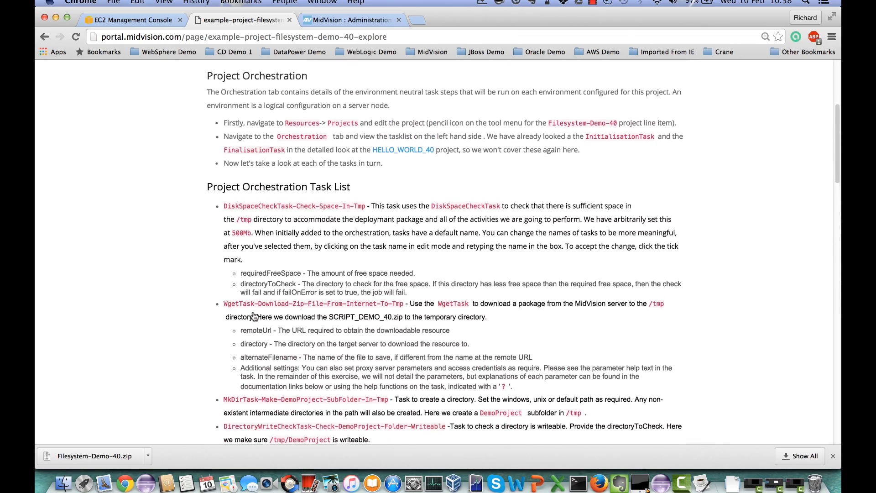
pyautogui.scroll(2, 254, 315)
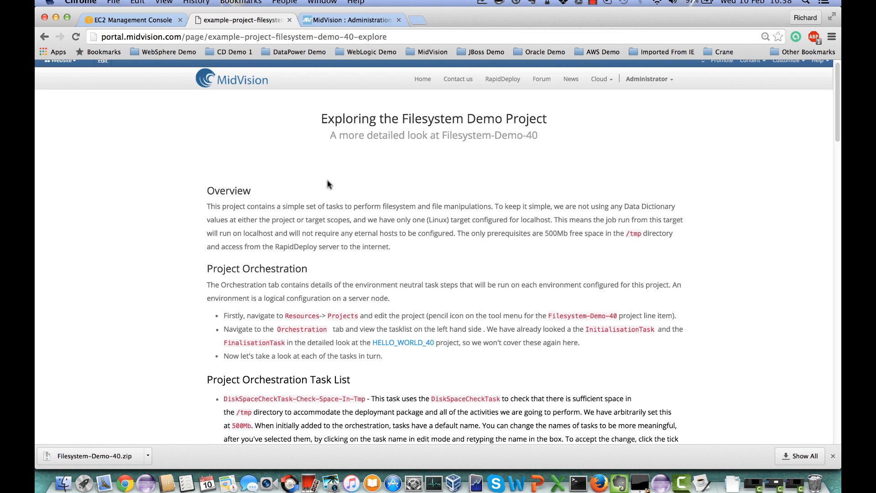
# Step: Upload Filesystem-Demo-40.zip from Downloads as a project on RapidDeploy's Manage Projects page and start its import
pyautogui.click(356, 21)
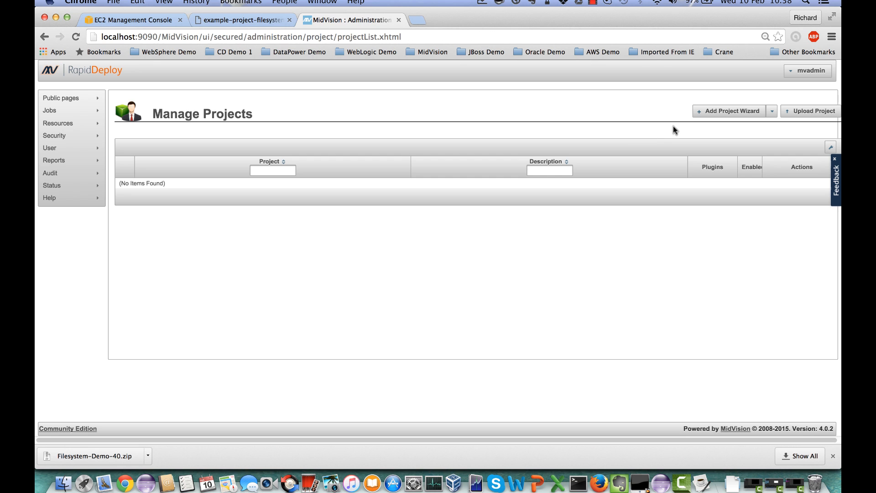
pyautogui.click(803, 114)
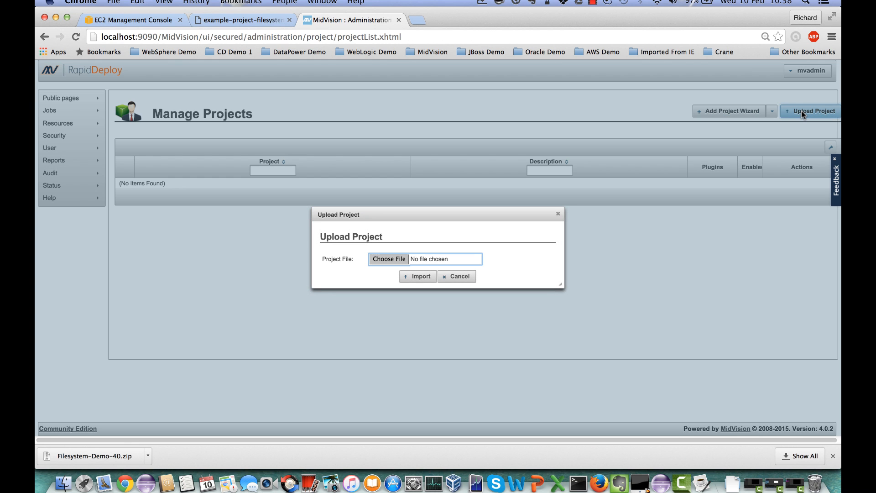
pyautogui.click(390, 257)
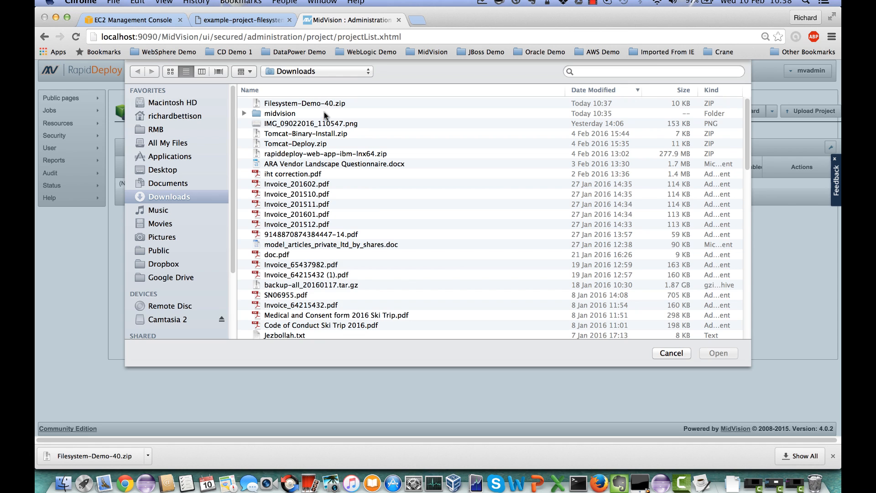
pyautogui.click(317, 104)
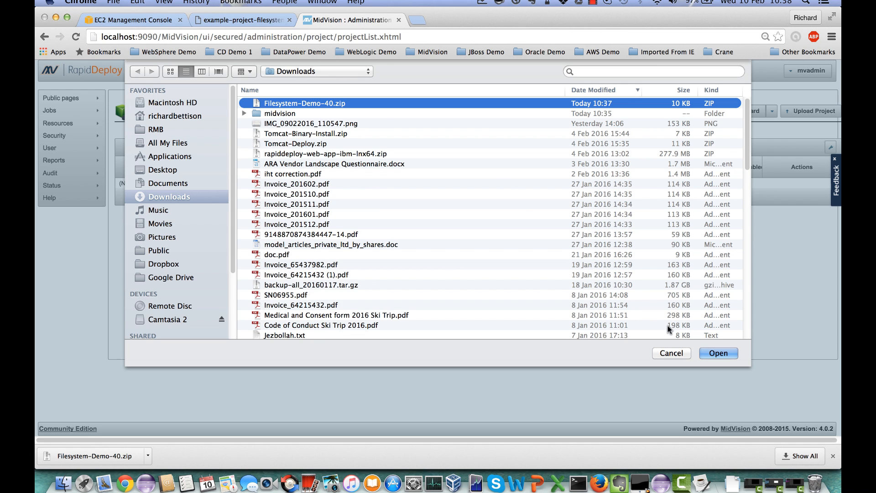
pyautogui.click(724, 354)
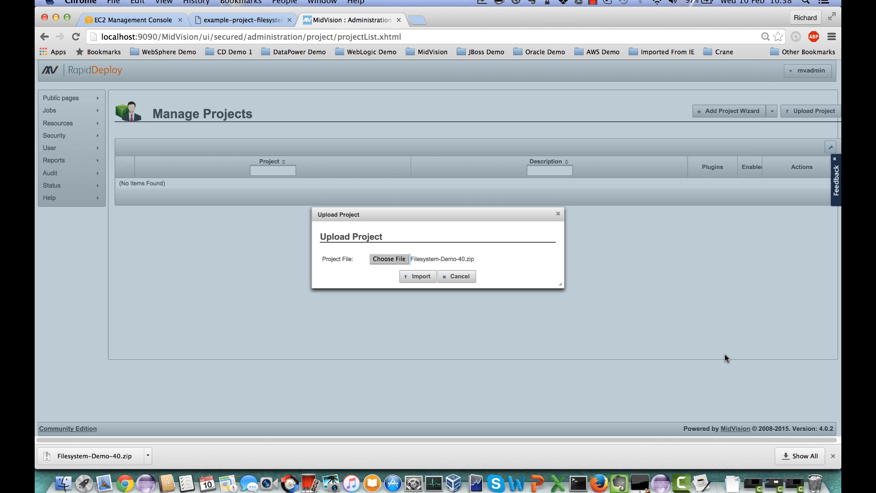
pyautogui.click(419, 277)
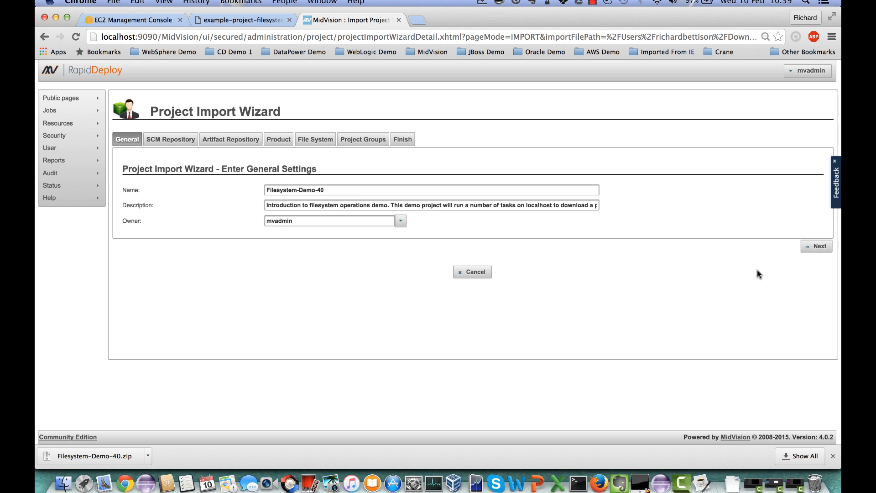
# Step: Accept the import wizard's general settings and select the /rd/projects part of the project root directory
pyautogui.click(821, 247)
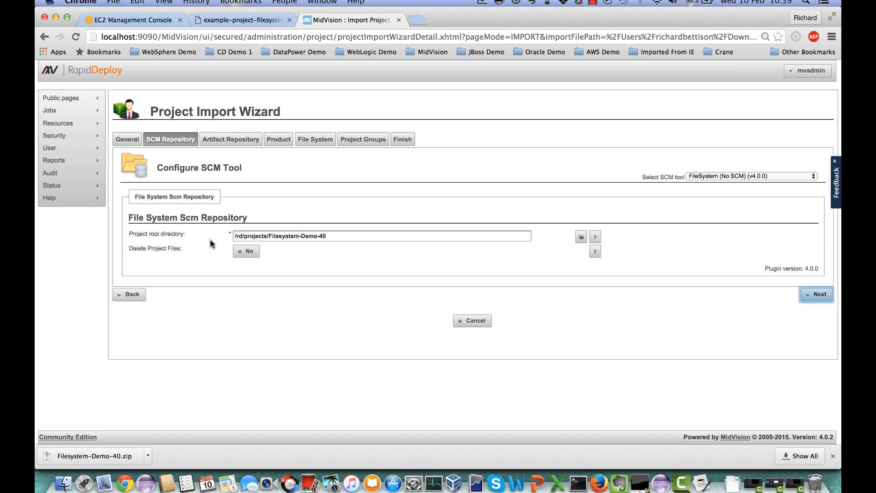
pyautogui.click(266, 237)
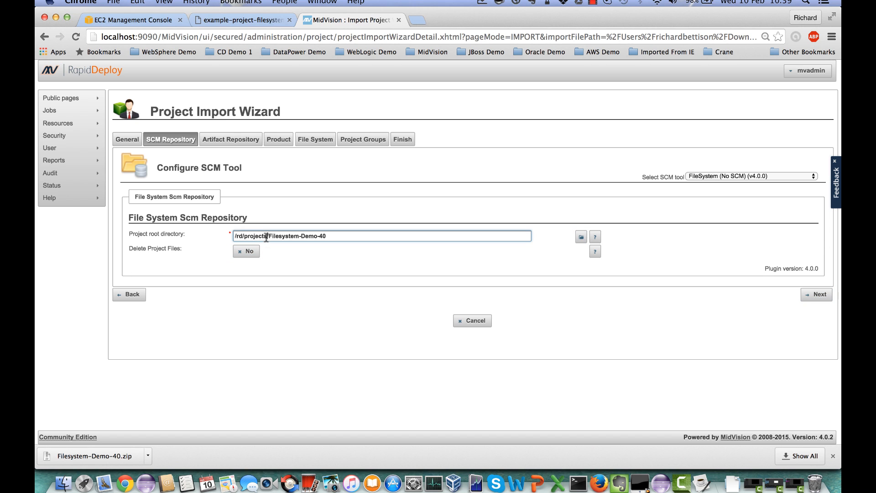
pyautogui.moveTo(266, 237); pyautogui.dragTo(233, 236)
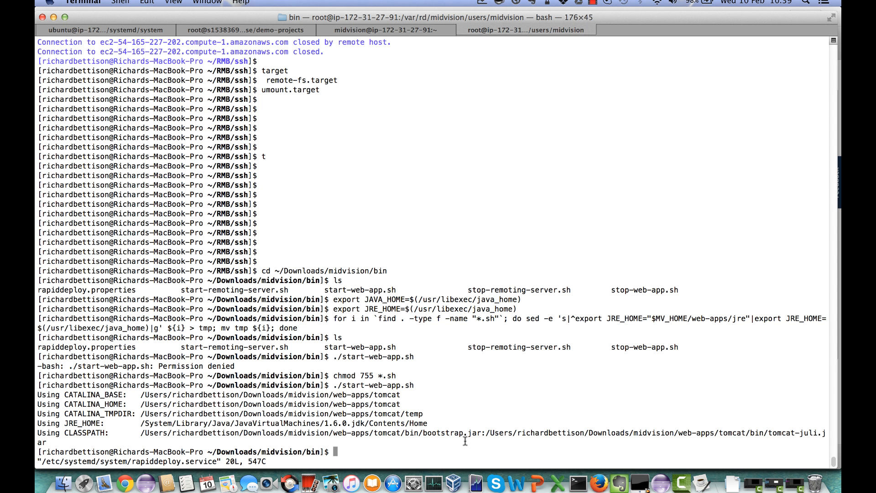
# Step: Switch to Terminal, run ls -lrt, move up to the midvision directory, and copy its full path as printed by pwd
pyautogui.write('ls -lrt')
pyautogui.press('Return')
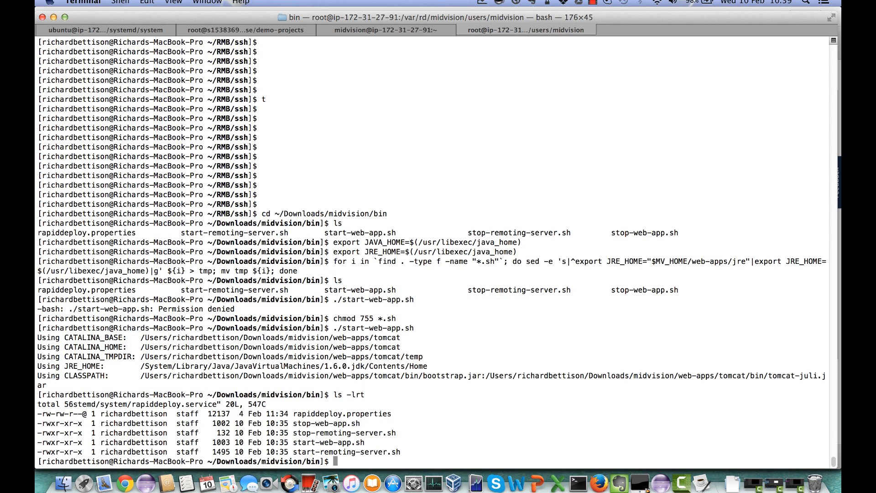
pyautogui.write('cd ..')
pyautogui.press('Return')
pyautogui.write('pwd')
pyautogui.press('Return')
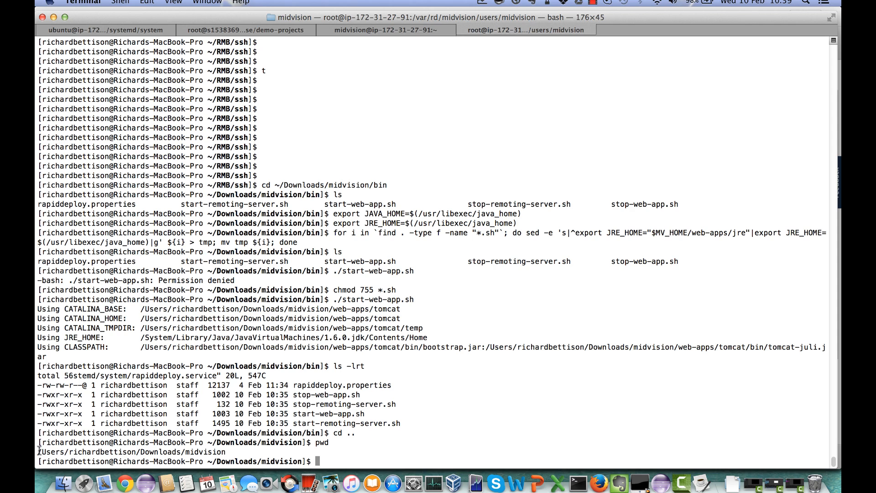
pyautogui.moveTo(37, 452); pyautogui.dragTo(224, 452)
pyautogui.press('super+c')
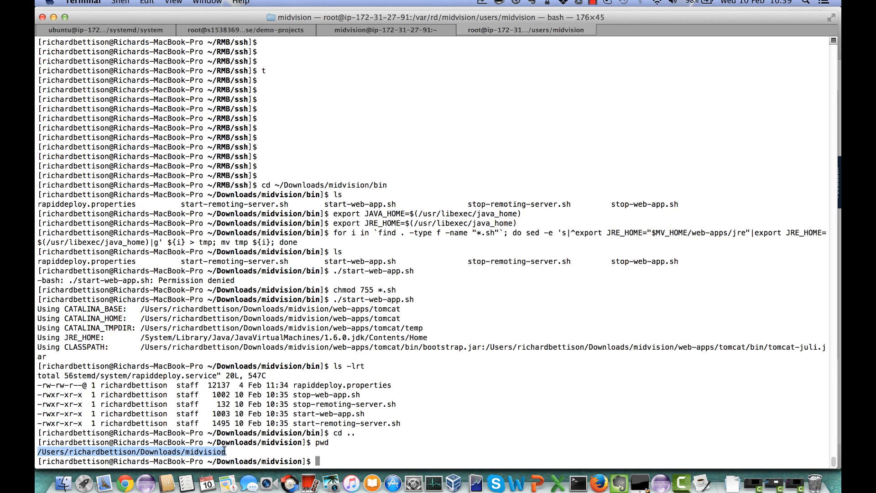
# Step: Back in Chrome, replace /rd/projects with the copied midvision path plus /projects, keeping /Filesystem-Demo-40, and continue to the artifact repository settings
pyautogui.click(124, 482)
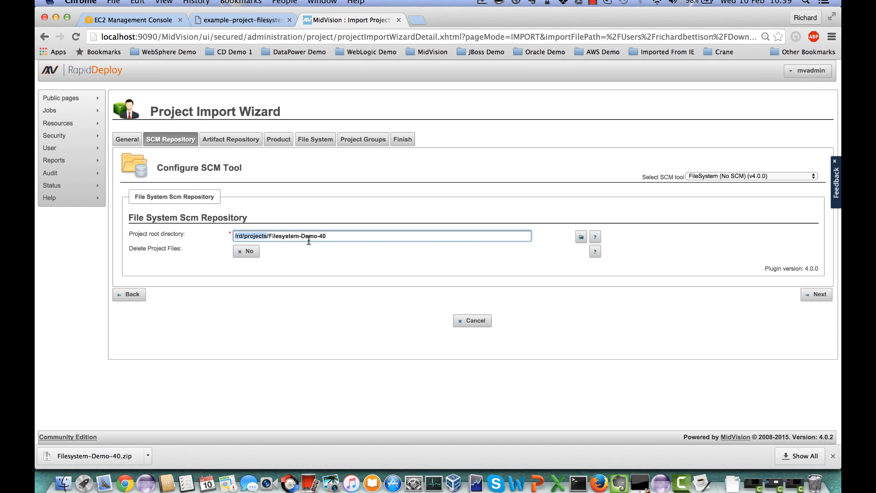
pyautogui.press('super+v')
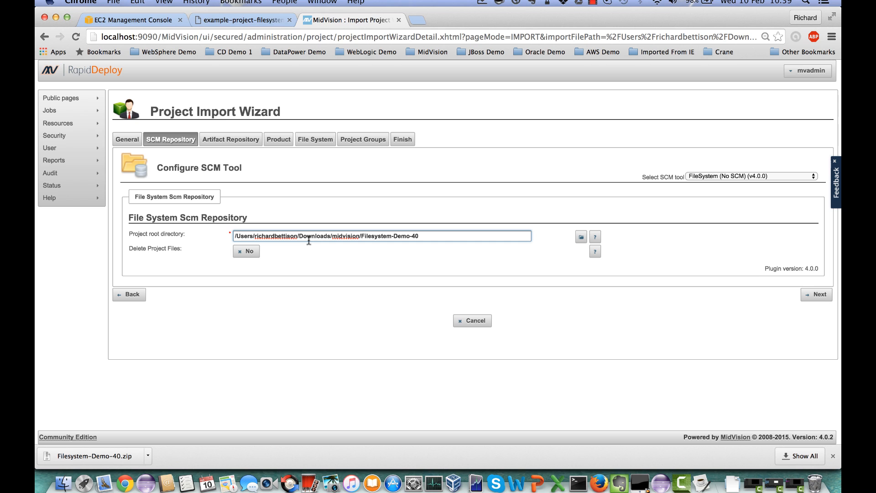
pyautogui.click(359, 237)
pyautogui.write('projects')
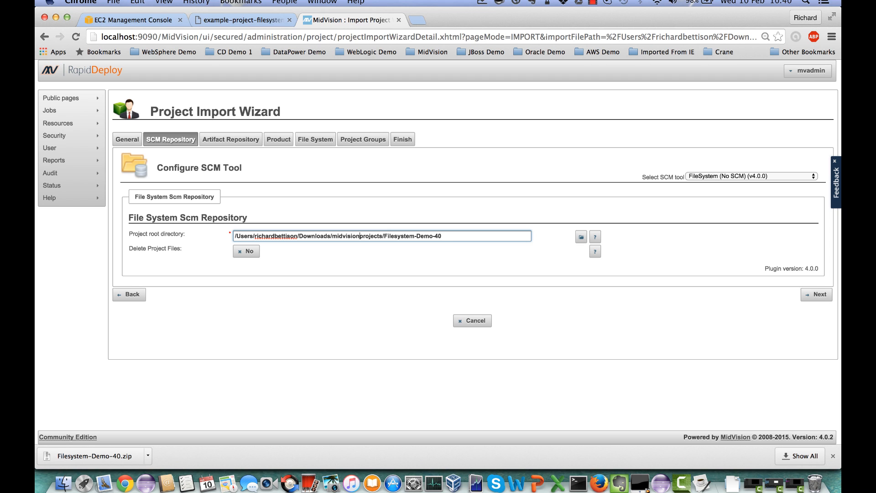
pyautogui.press('Left')
pyautogui.press('Left')
pyautogui.press('Left')
pyautogui.press('Left')
pyautogui.press('Left')
pyautogui.press('Left')
pyautogui.press('Left')
pyautogui.press('Left')
pyautogui.write('/')
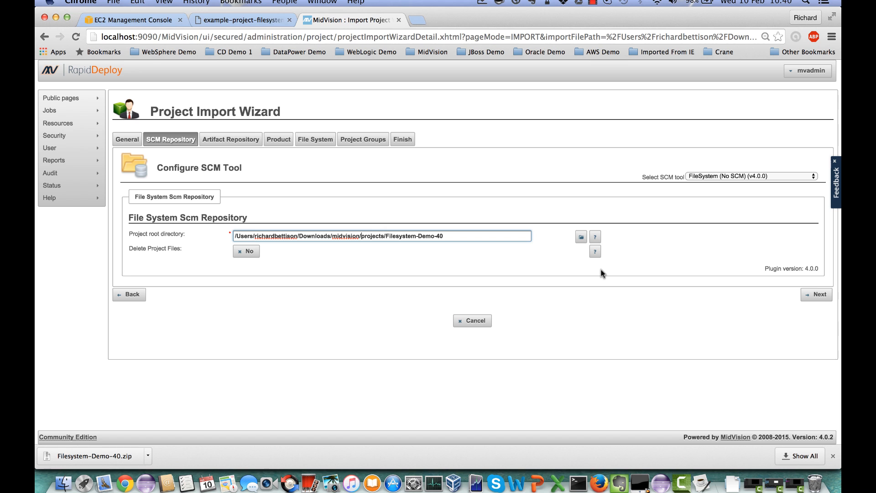
pyautogui.click(821, 295)
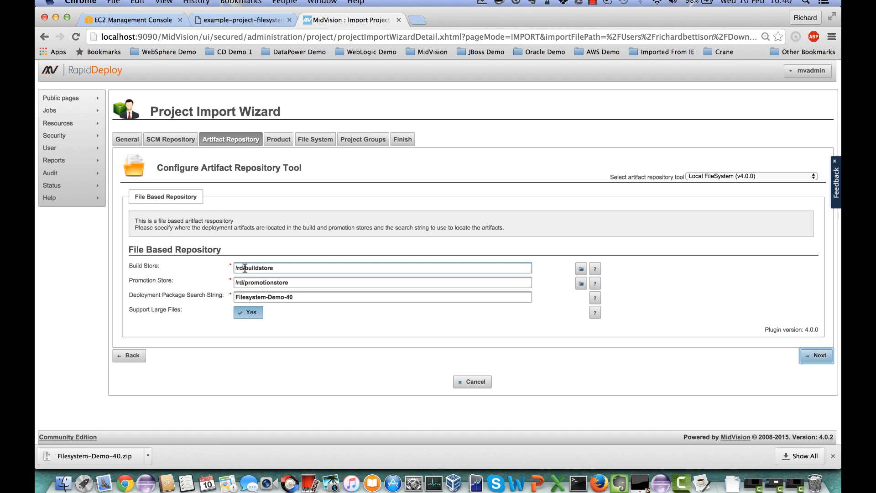
# Step: Replace /rd with the copied midvision path in the build store and promotion store locations, and continue to the product settings
pyautogui.click(239, 268)
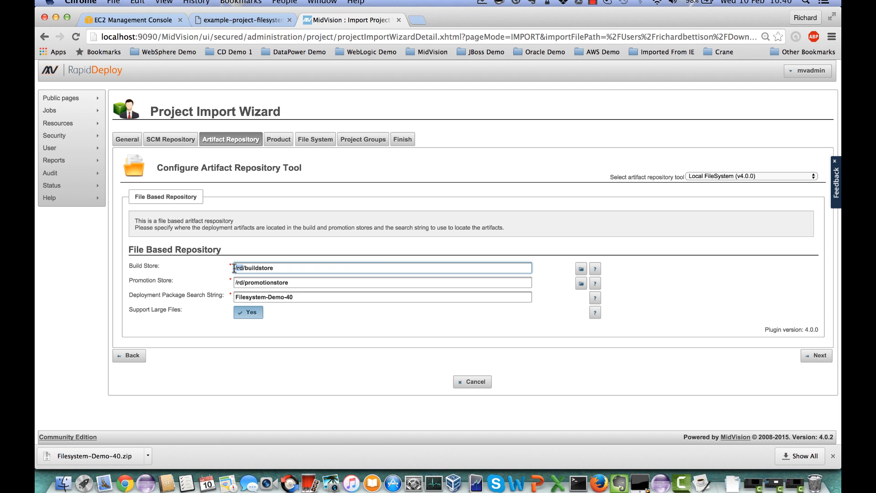
pyautogui.press('super+v')
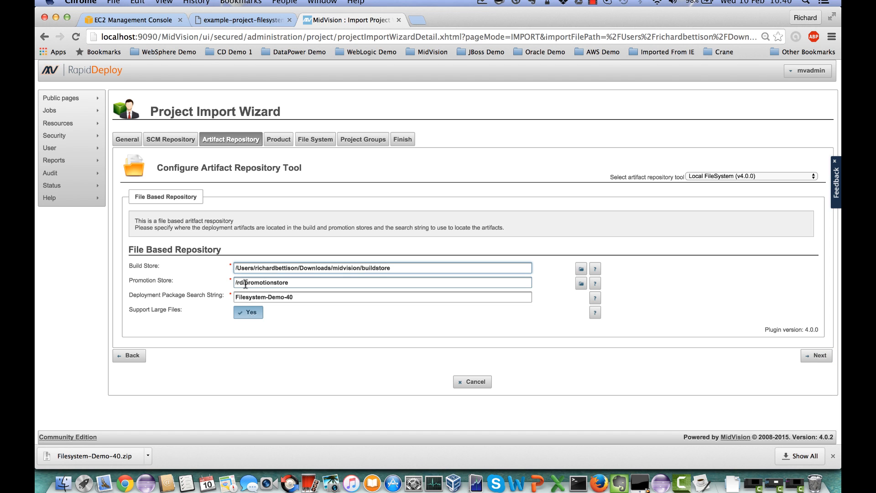
pyautogui.click(243, 283)
pyautogui.moveTo(243, 283); pyautogui.dragTo(229, 283)
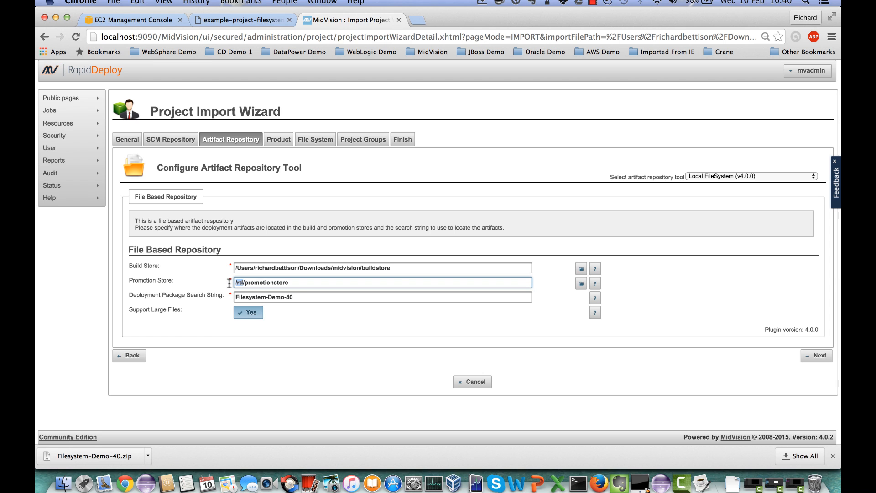
pyautogui.press('super+v')
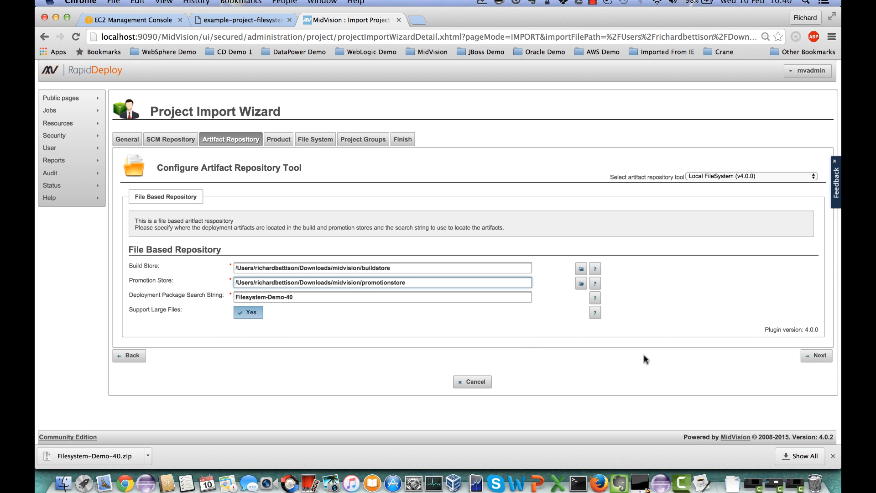
pyautogui.click(820, 356)
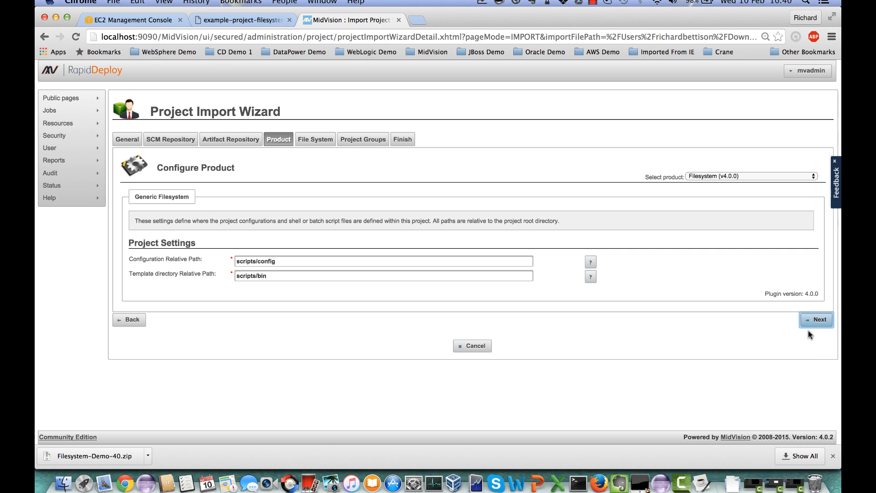
# Step: Accept the product settings, replace /rd with the copied midvision path in the log directory, keeping /logs, and continue to the project groups
pyautogui.click(818, 321)
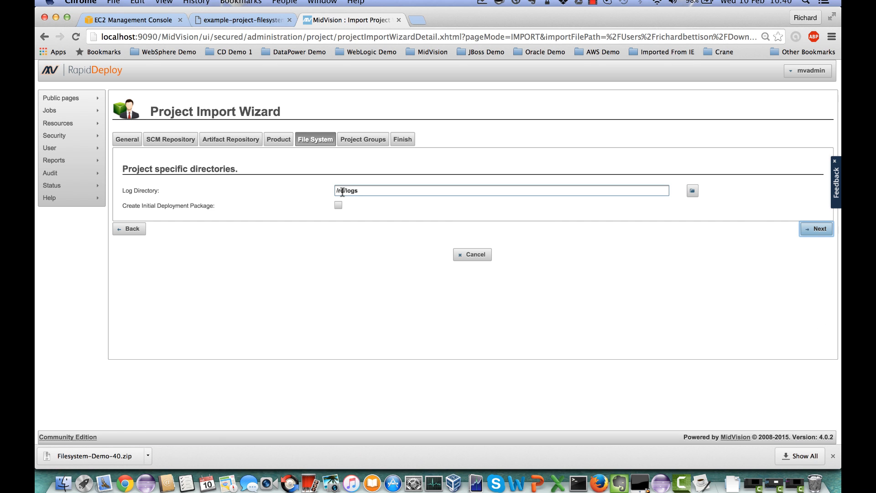
pyautogui.moveTo(346, 191); pyautogui.dragTo(331, 191)
pyautogui.press('super+v')
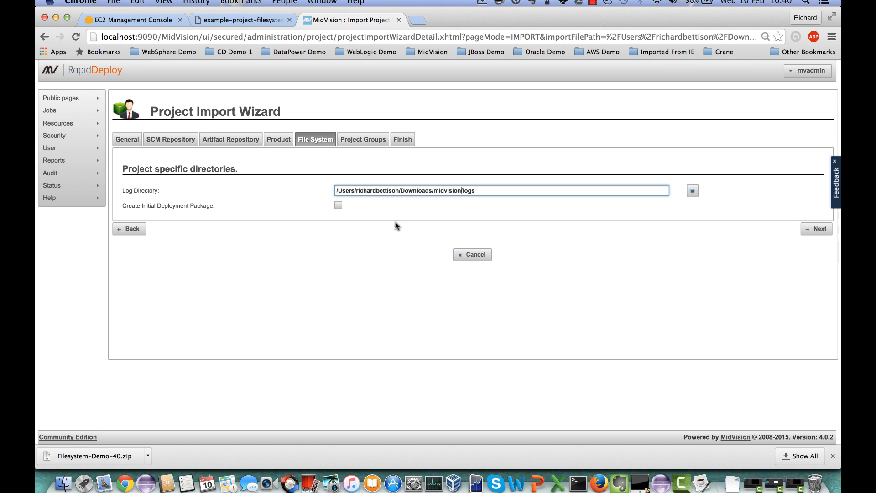
pyautogui.click(826, 233)
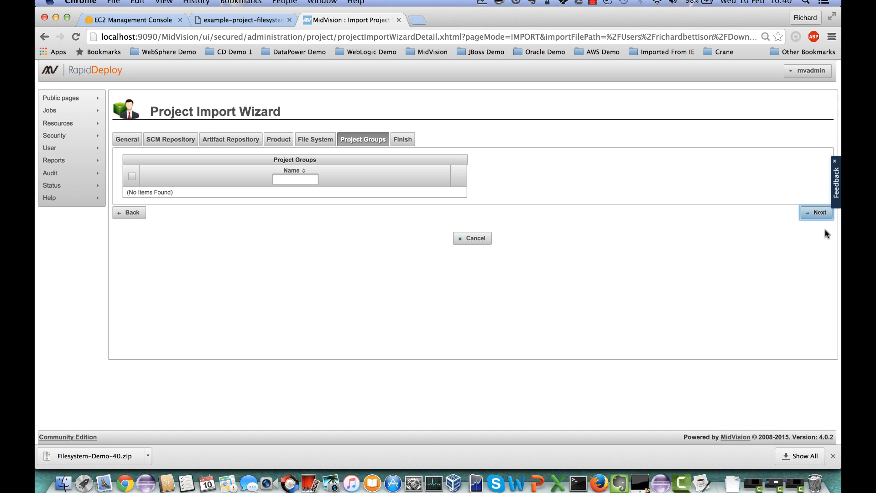
# Step: Leave the project groups unassigned and import the Filesystem-Demo-40 project from the creation summary
pyautogui.click(817, 215)
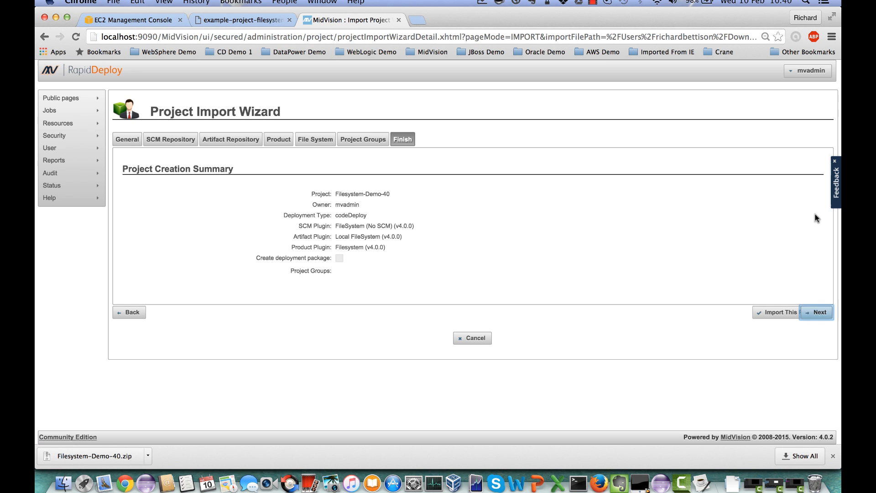
pyautogui.click(786, 314)
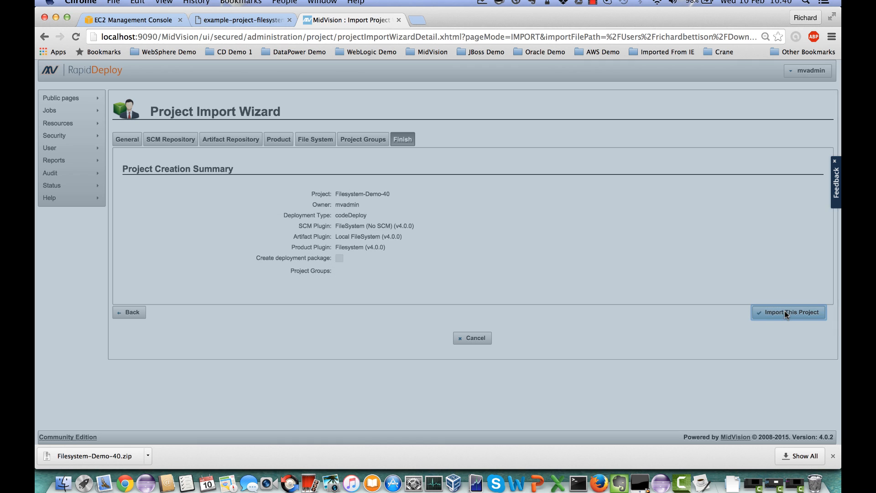
pyautogui.click(448, 276)
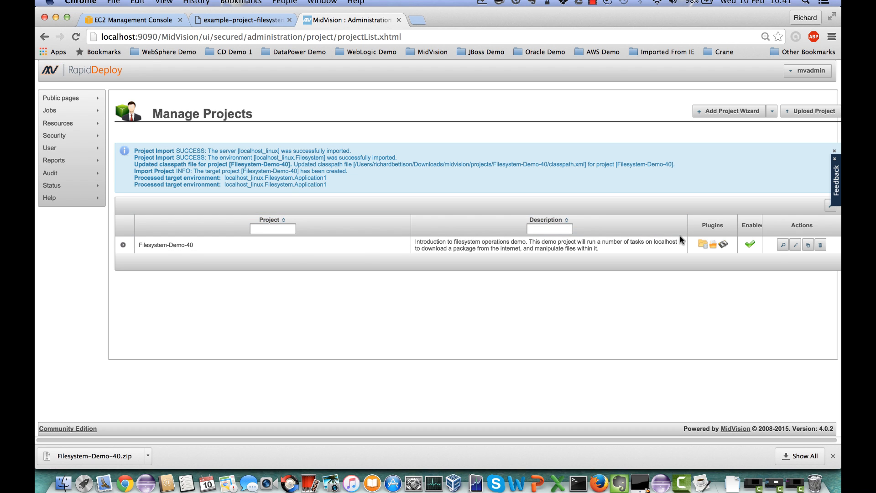
# Step: Open the imported Filesystem-Demo-40 project for editing and review its name, log directory and orchestration file name
pyautogui.click(796, 245)
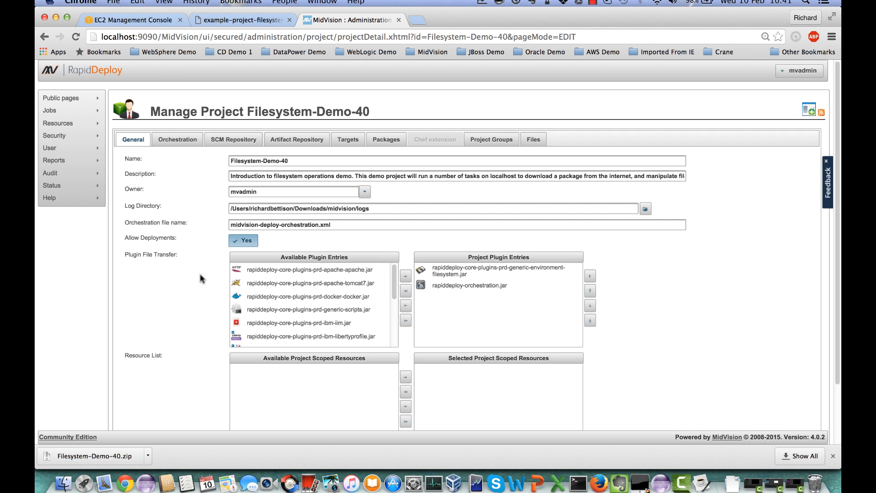
pyautogui.click(273, 161)
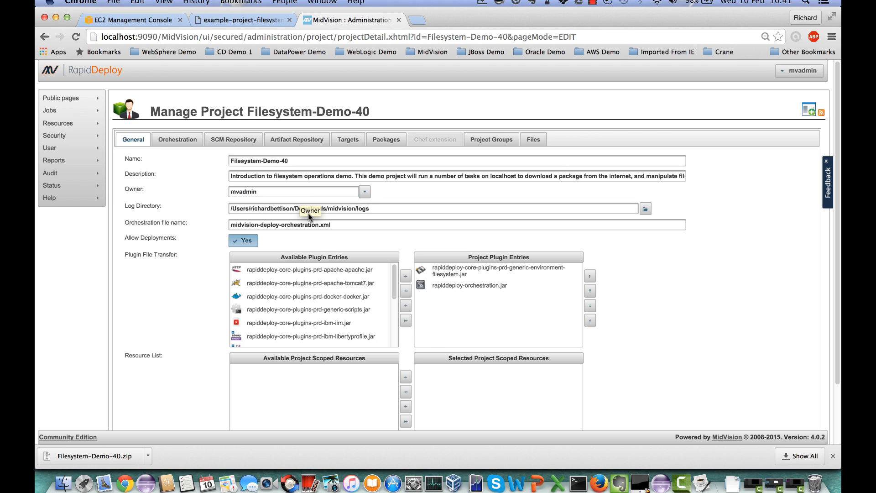
pyautogui.click(290, 208)
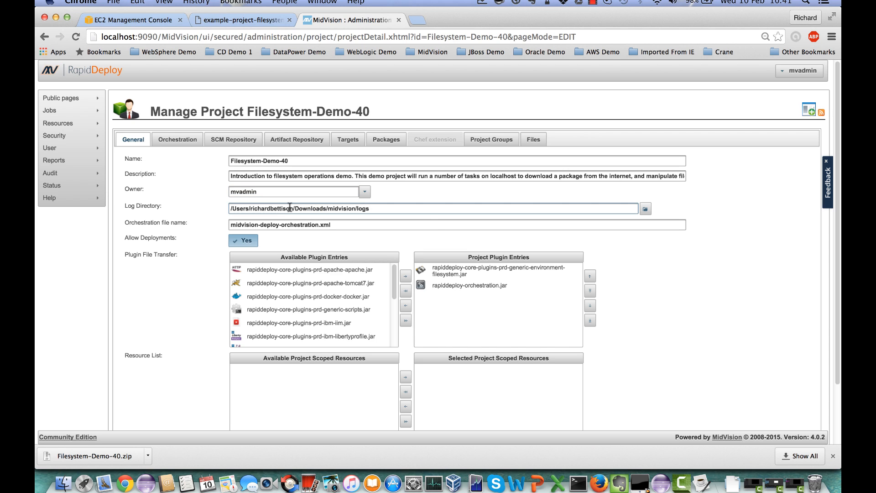
pyautogui.moveTo(290, 208)
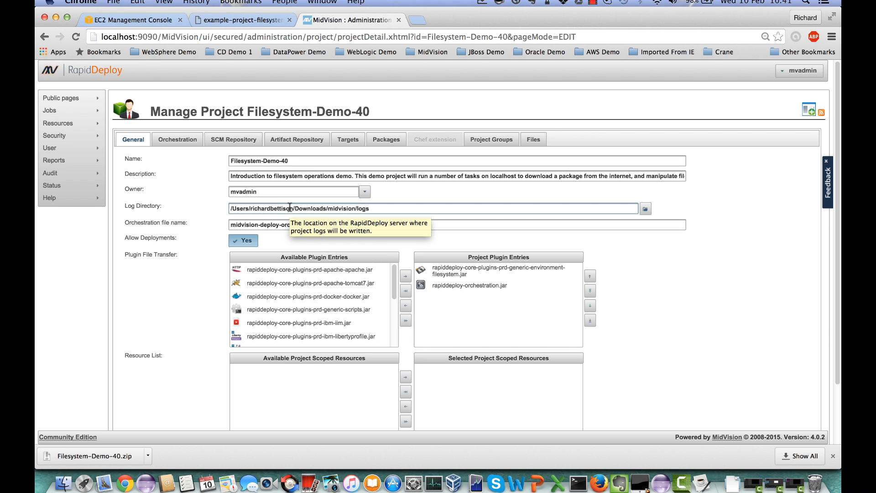
pyautogui.click(266, 225)
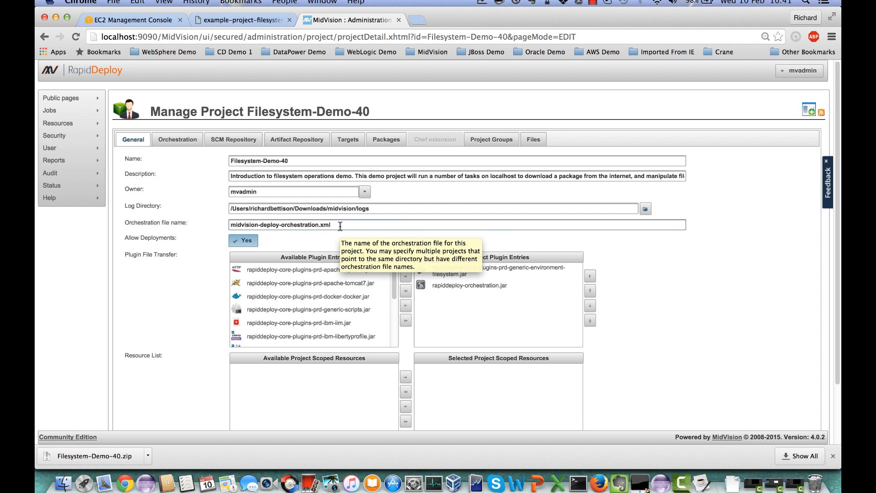
pyautogui.click(174, 277)
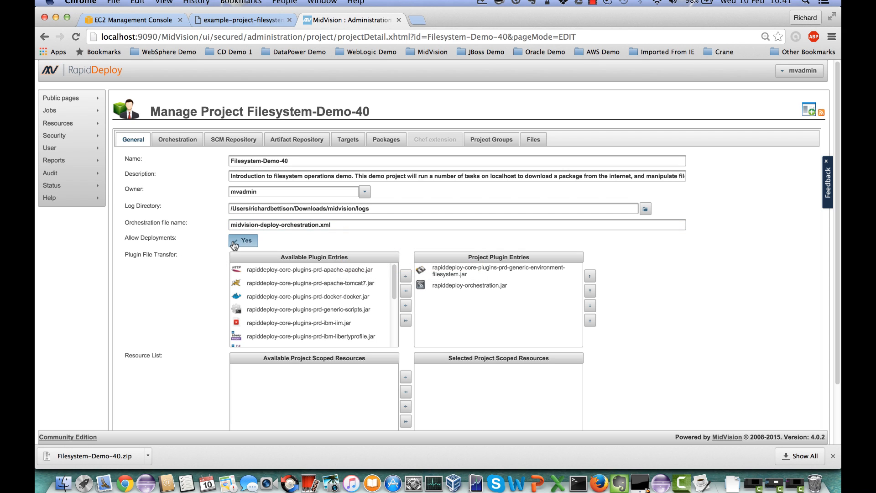
# Step: Examine the project's plugin file transfer entries, including the generic environment filesystem and orchestration jars, and the resource list
pyautogui.scroll(-3, 161, 319)
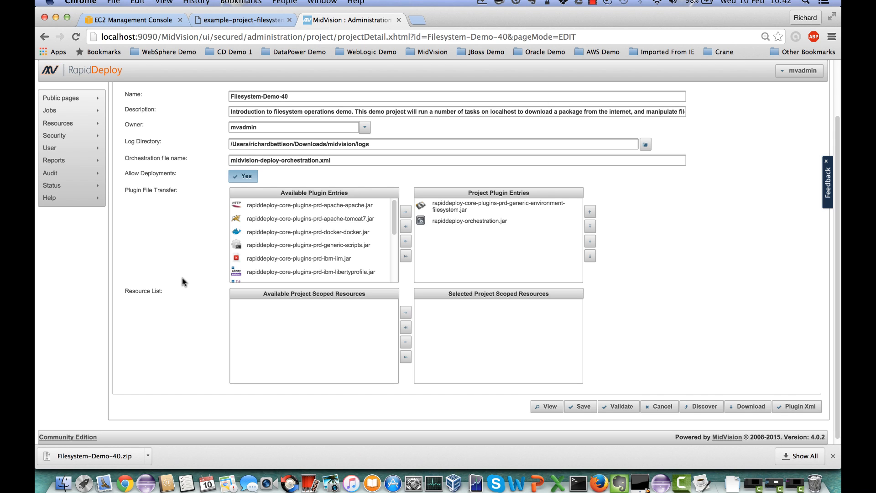
pyautogui.click(513, 212)
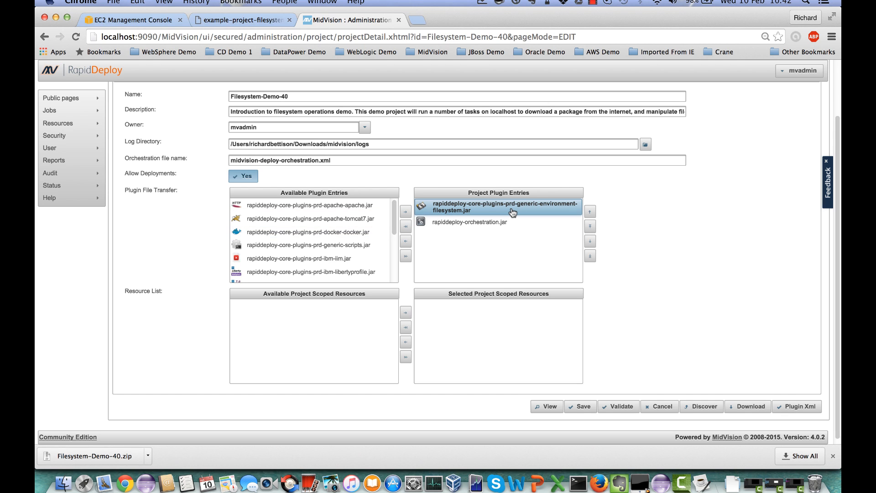
pyautogui.click(504, 223)
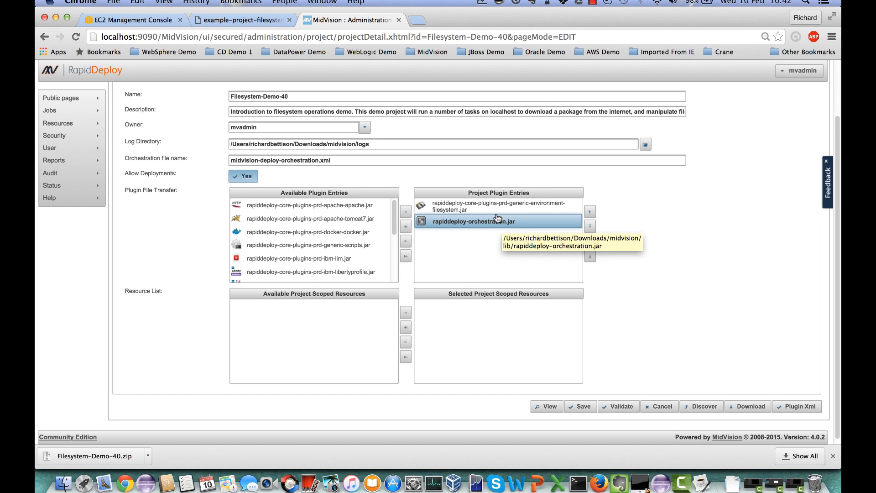
pyautogui.click(499, 213)
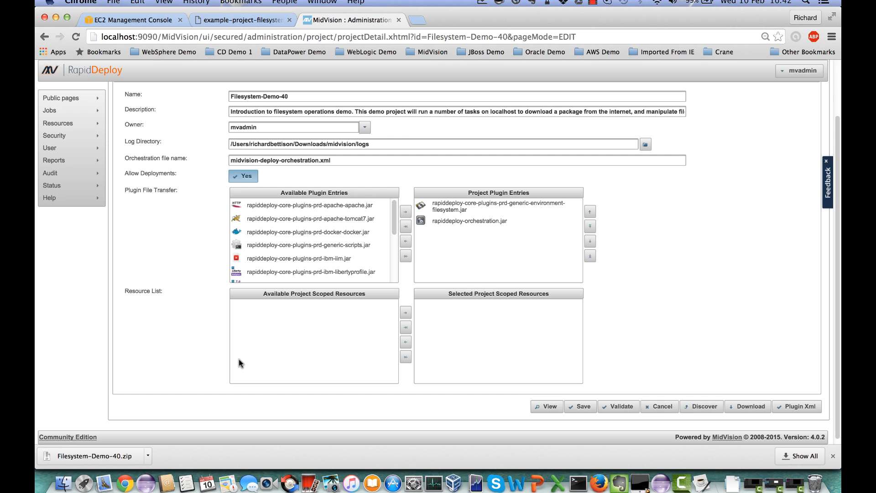
# Step: Open the project's orchestration settings and look through the whole task list
pyautogui.scroll(4, 239, 361)
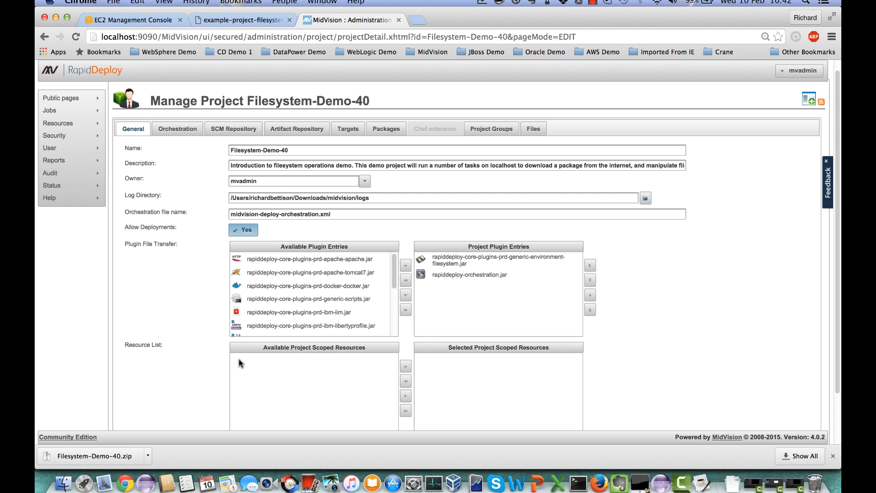
pyautogui.click(173, 129)
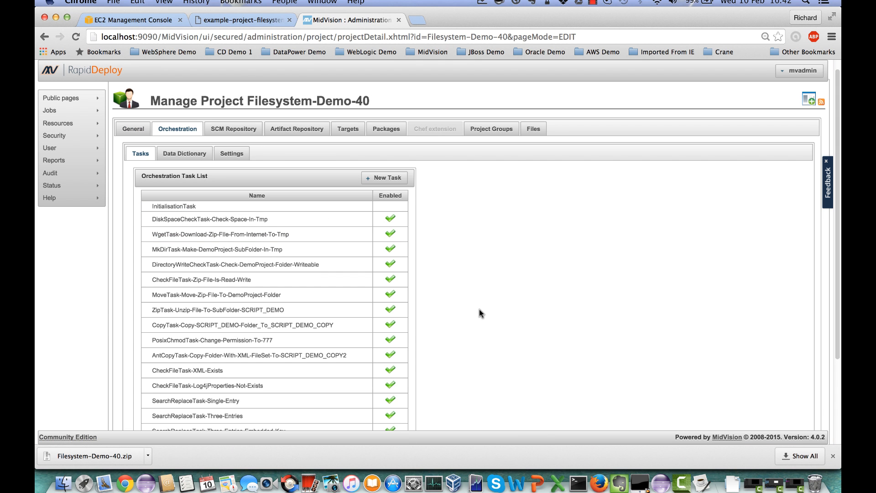
pyautogui.scroll(-2, 480, 313)
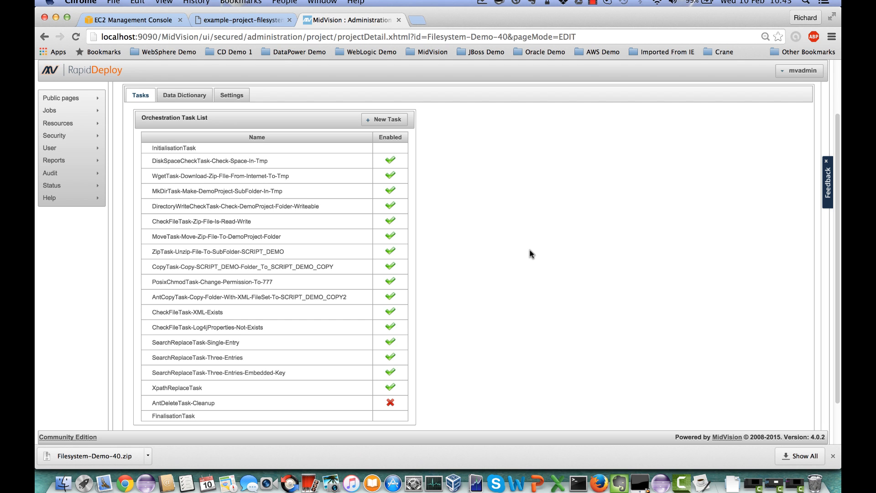
pyautogui.scroll(2, 529, 254)
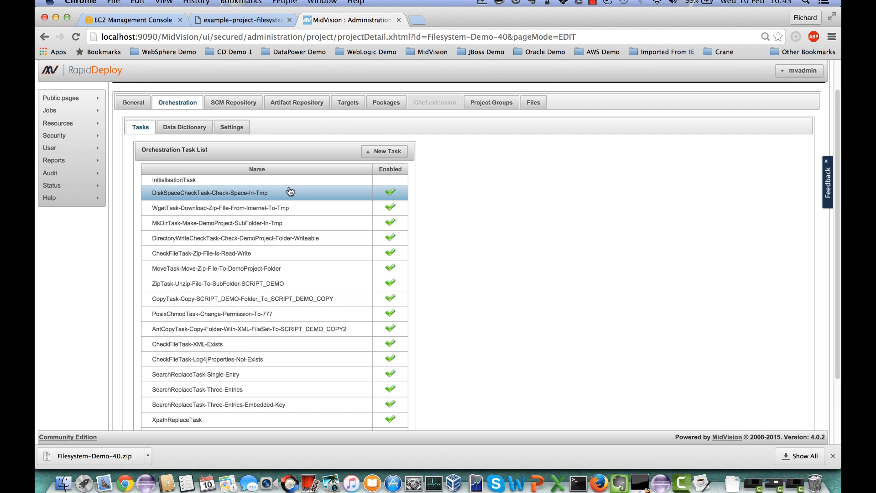
# Step: Open the DiskSpaceCheckTask-Check-Space-In-Tmp task and examine its requiredFreeSpace and directoryToCheck resources
pyautogui.tripleClick(254, 194)
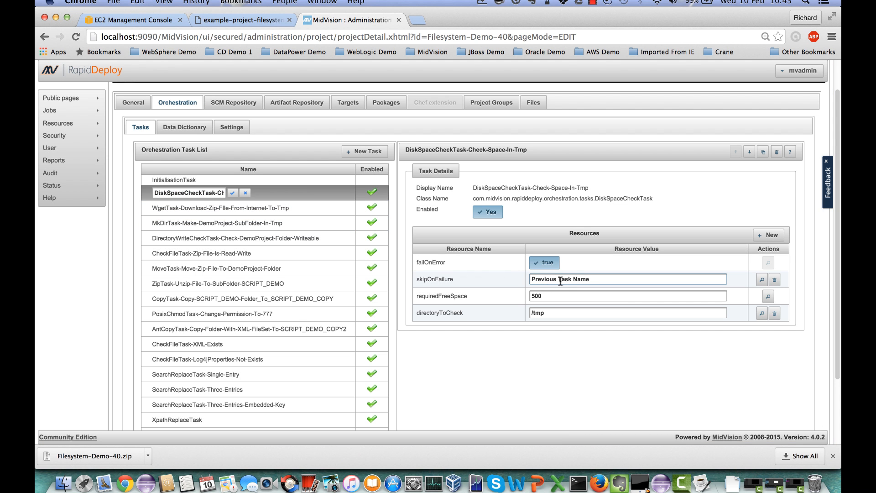
pyautogui.click(550, 297)
pyautogui.click(548, 313)
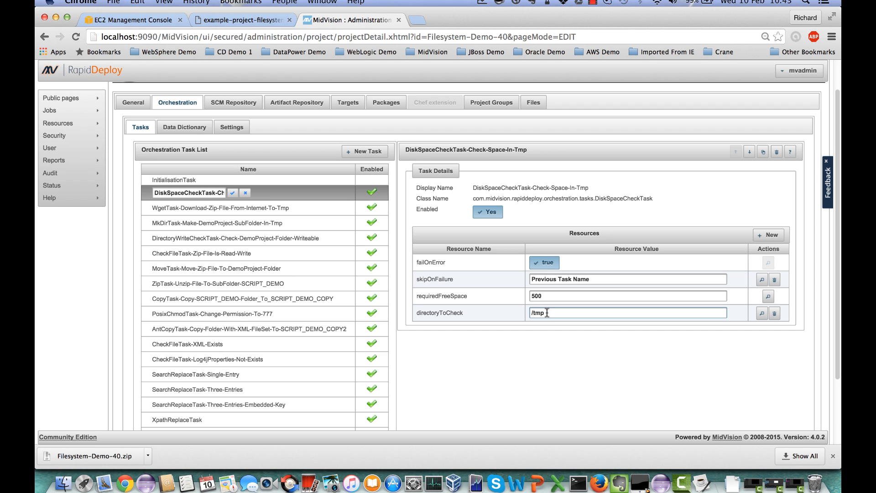
pyautogui.click(532, 295)
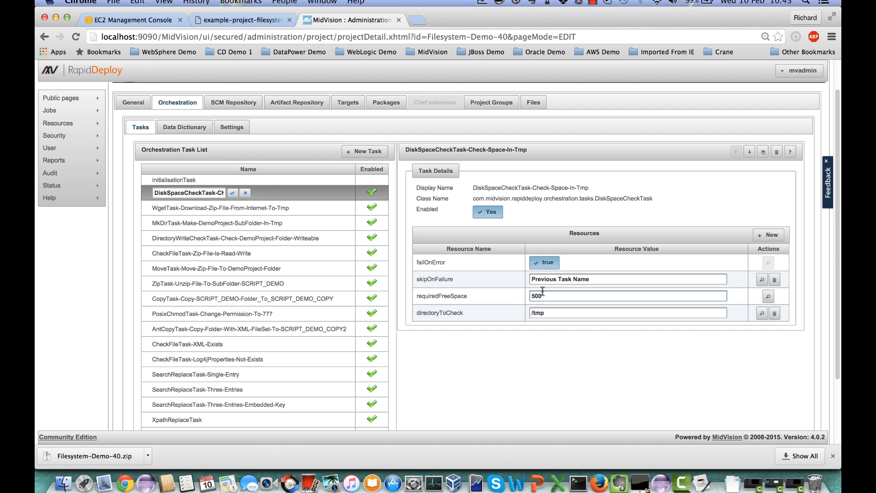
pyautogui.click(553, 313)
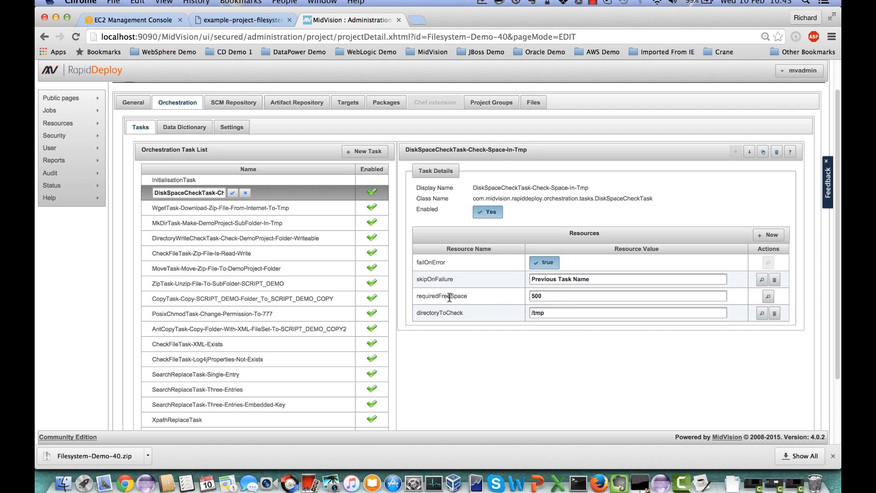
pyautogui.moveTo(450, 298)
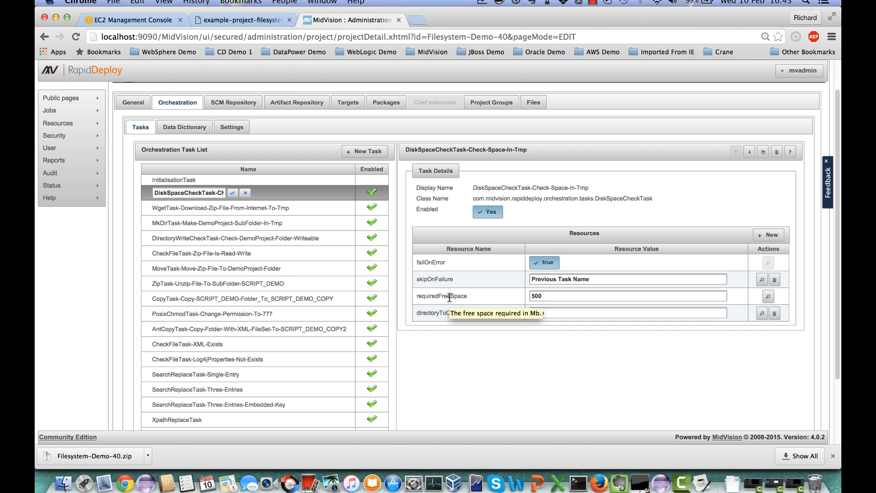
pyautogui.moveTo(446, 315)
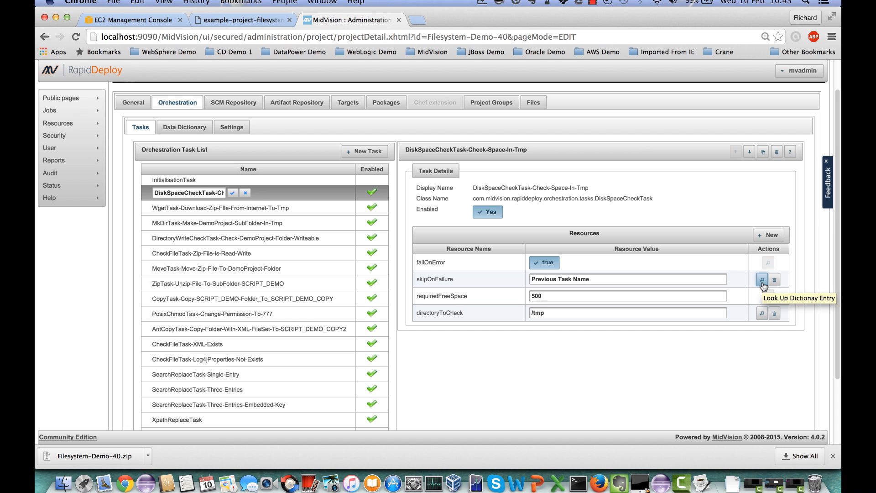
# Step: Read the help page describing the disk space check task and its resources, and close it
pyautogui.click(791, 156)
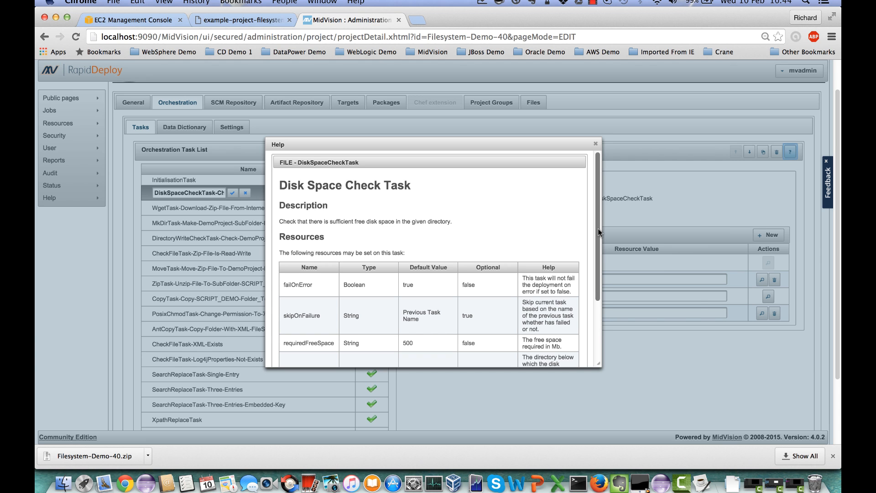
pyautogui.moveTo(598, 229)
pyautogui.mouseDown()
pyautogui.moveTo(592, 294)
pyautogui.moveTo(595, 229)
pyautogui.mouseUp()
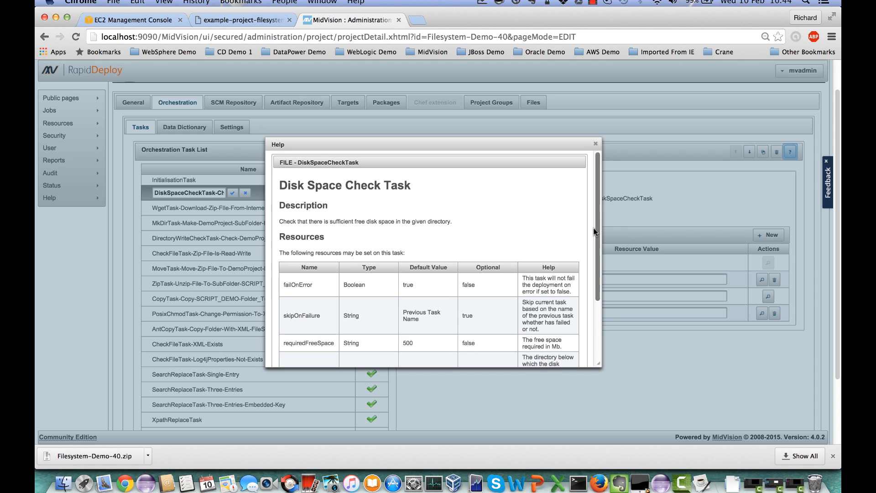
pyautogui.click(596, 142)
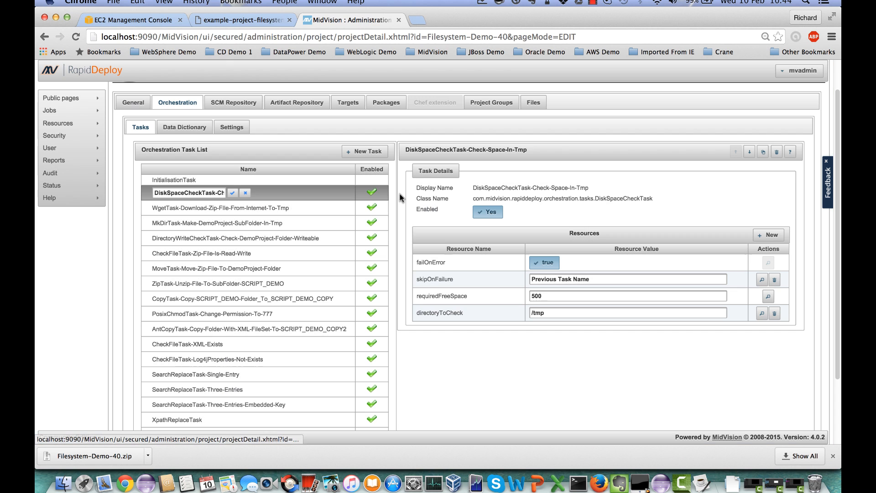
# Step: Open the WgetTask-Download-Zip-File-From-Internet-To-Tmp task, check its class name, and close the name editing of the disk space check task
pyautogui.click(322, 212)
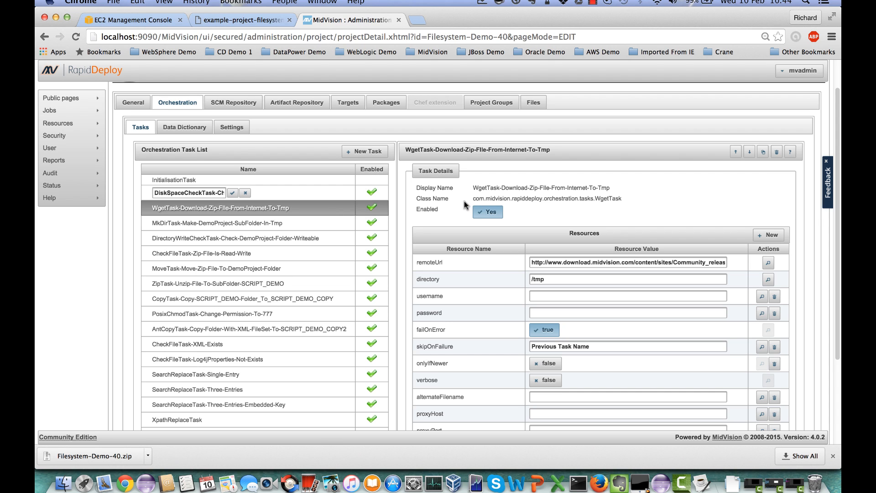
pyautogui.moveTo(474, 197); pyautogui.dragTo(624, 196)
pyautogui.click(612, 200)
pyautogui.click(197, 192)
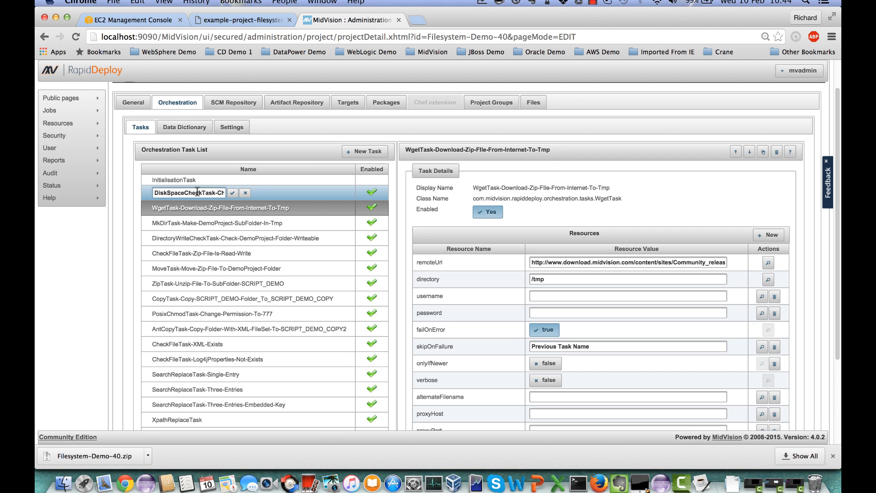
pyautogui.click(232, 194)
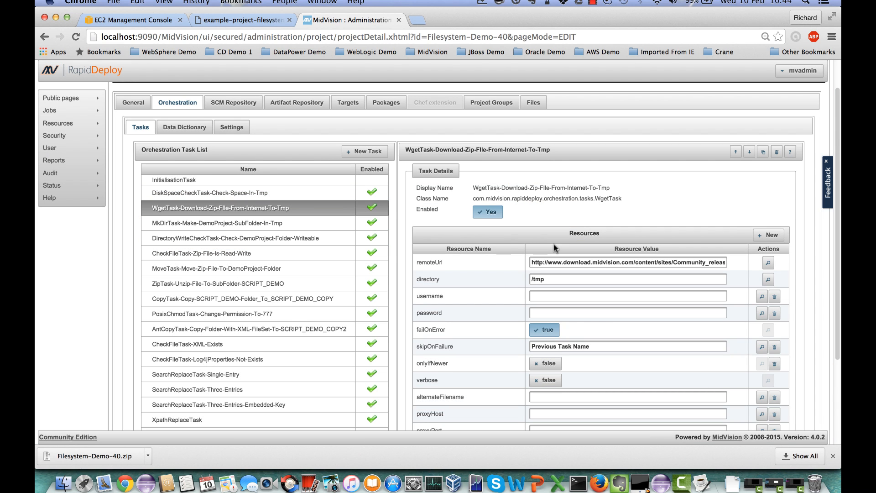
# Step: Examine the Wget task's directory resource and its full remoteUrl, including the zip file name at the end
pyautogui.scroll(-3, 603, 206)
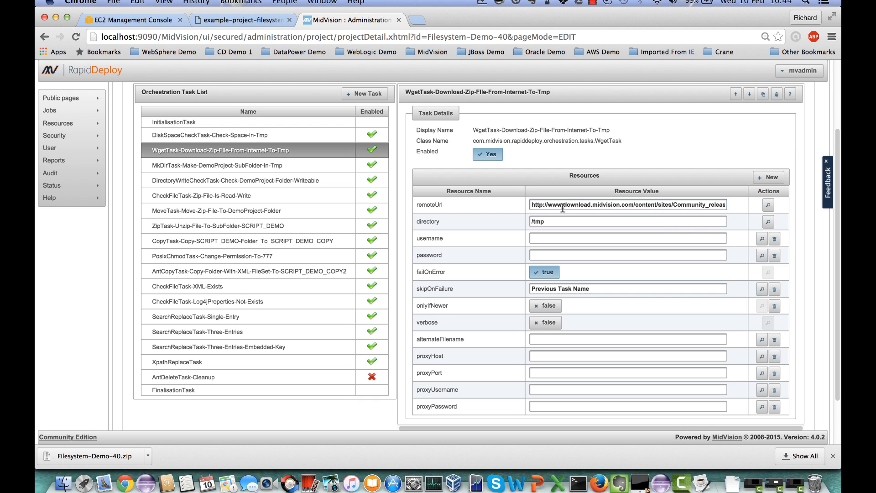
pyautogui.click(556, 222)
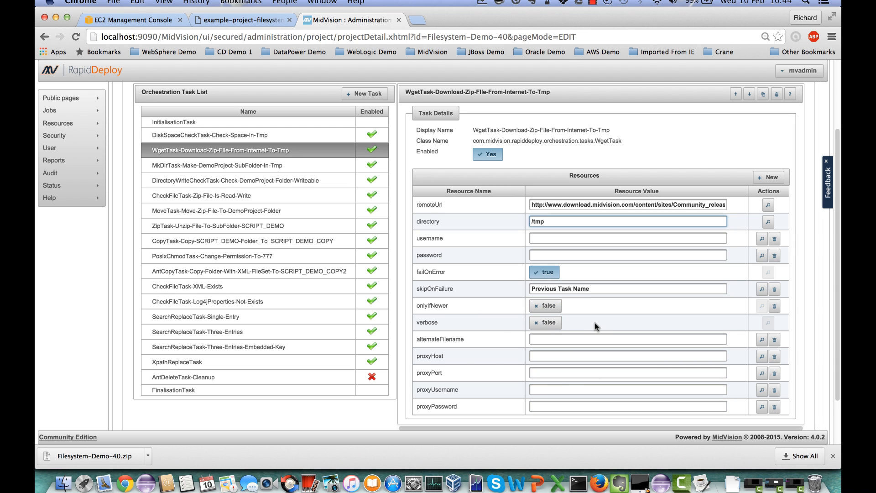
pyautogui.scroll(-1, 595, 322)
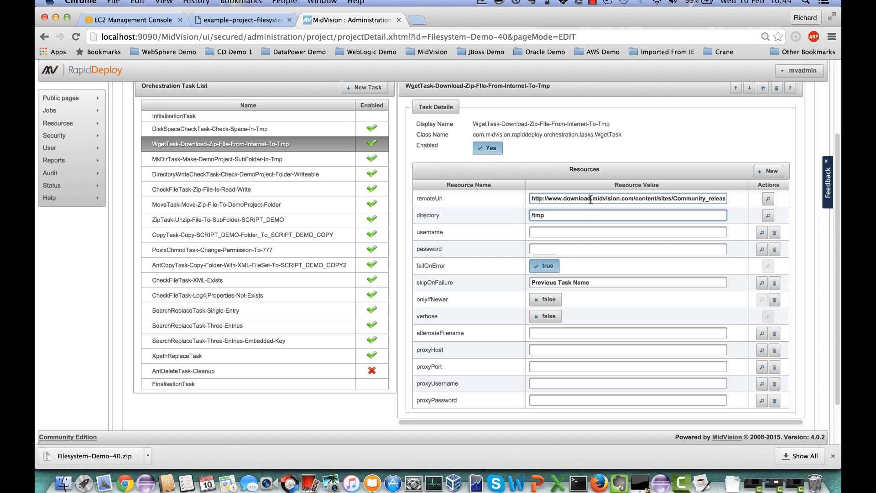
pyautogui.moveTo(591, 200); pyautogui.dragTo(736, 198)
pyautogui.click(698, 198)
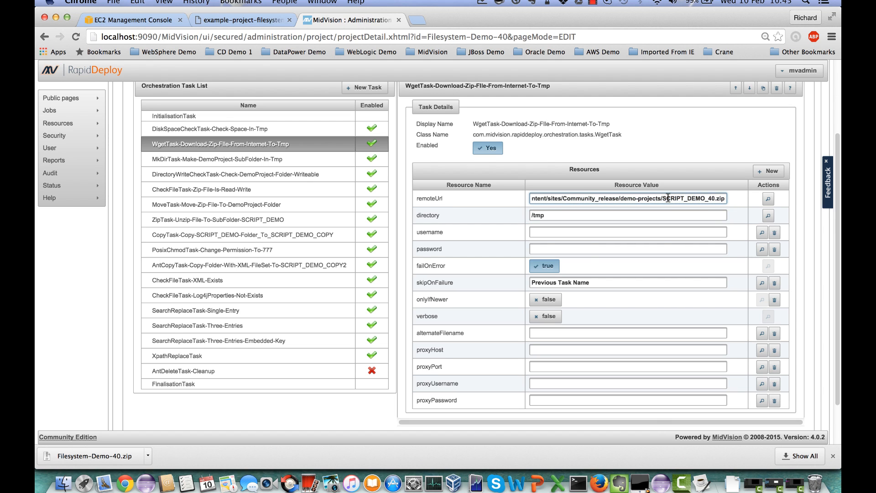
pyautogui.moveTo(663, 199); pyautogui.dragTo(720, 197)
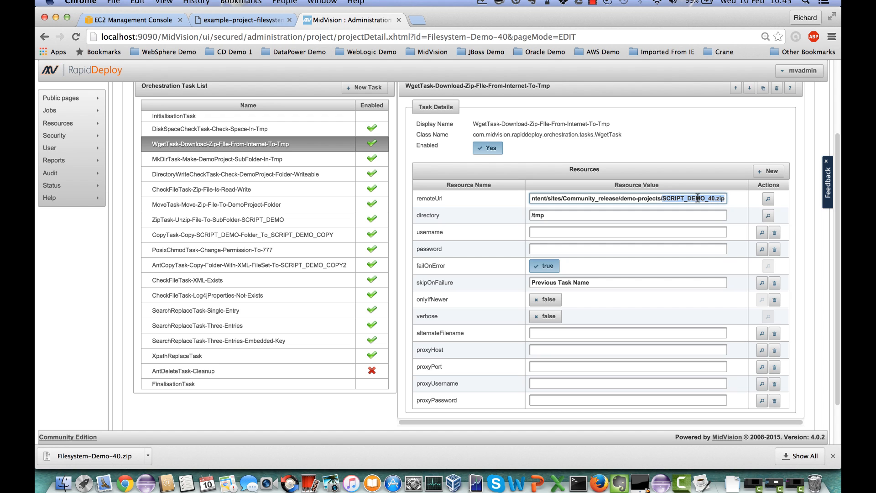
pyautogui.click(697, 198)
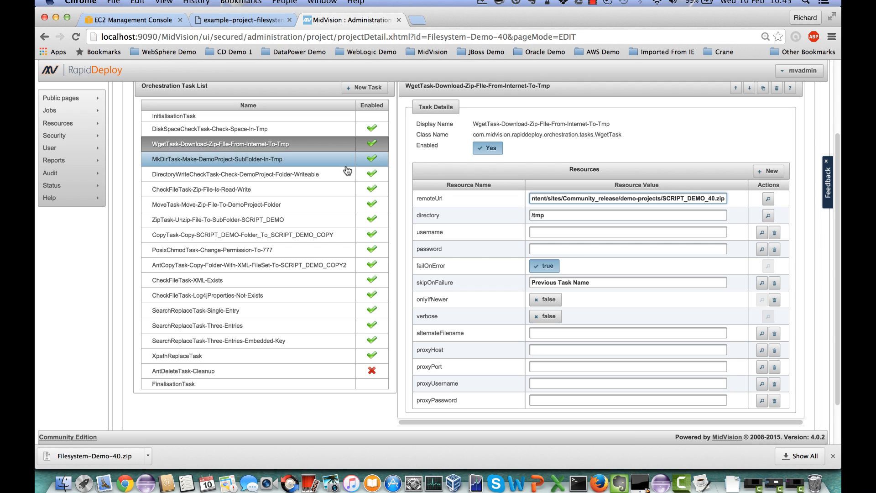
# Step: Examine the path in MkDirTask-Make-DemoProject-SubFolder-In-Tmp and the fileOrDirectoryPathToCheck in CheckFileTask-Zip-File-Is-Read-Write
pyautogui.click(317, 163)
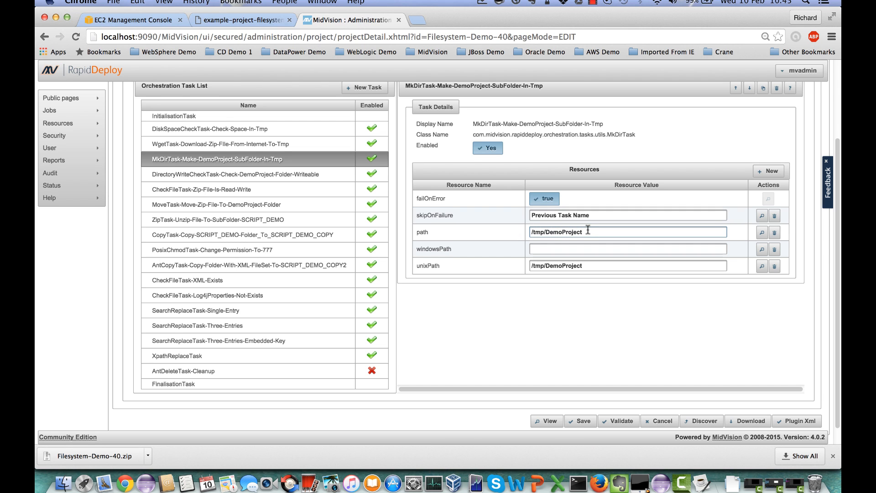
pyautogui.click(324, 197)
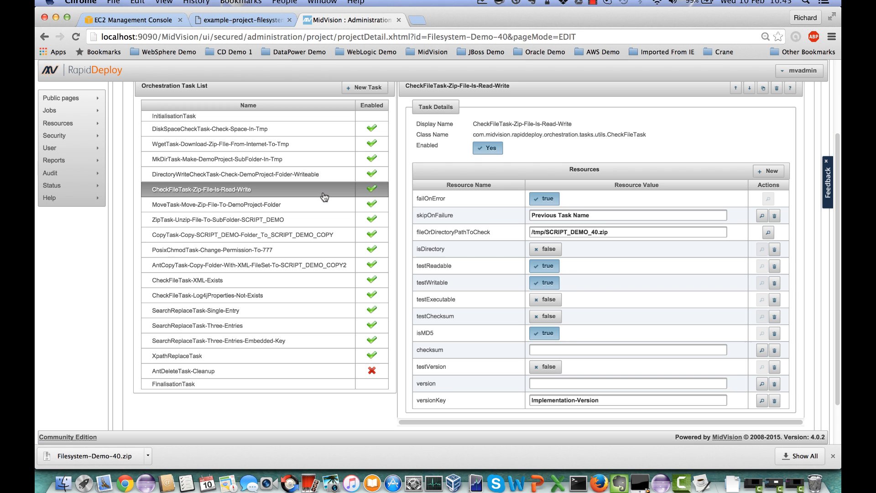
pyautogui.click(618, 231)
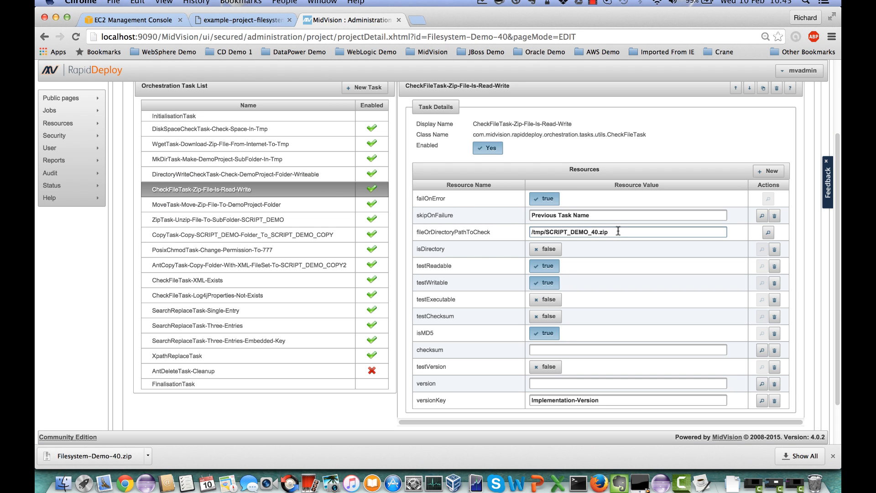
pyautogui.moveTo(618, 230); pyautogui.dragTo(523, 232)
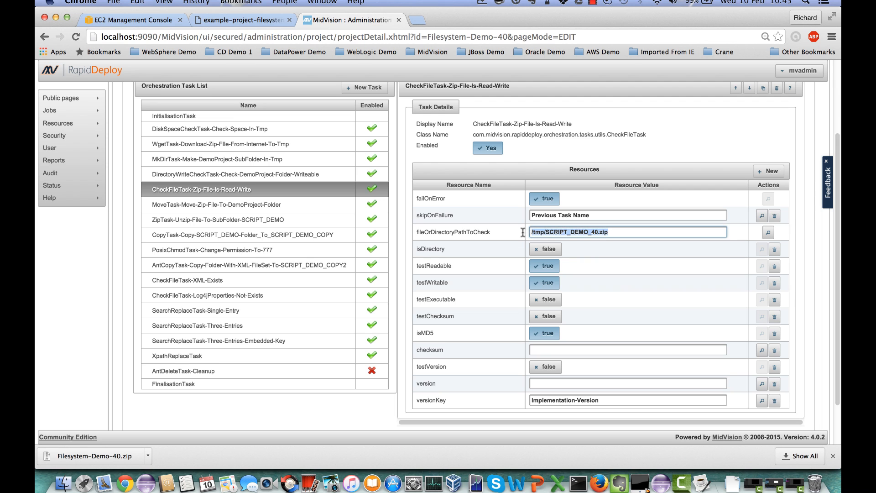
# Step: Examine the destinationDirectory of MoveTask-Move-Zip-File-To-DemoProject-Folder and the target directory of ZipTask-Unzip-File-To-SubFolder-SCRIPT_DEMO
pyautogui.click(321, 208)
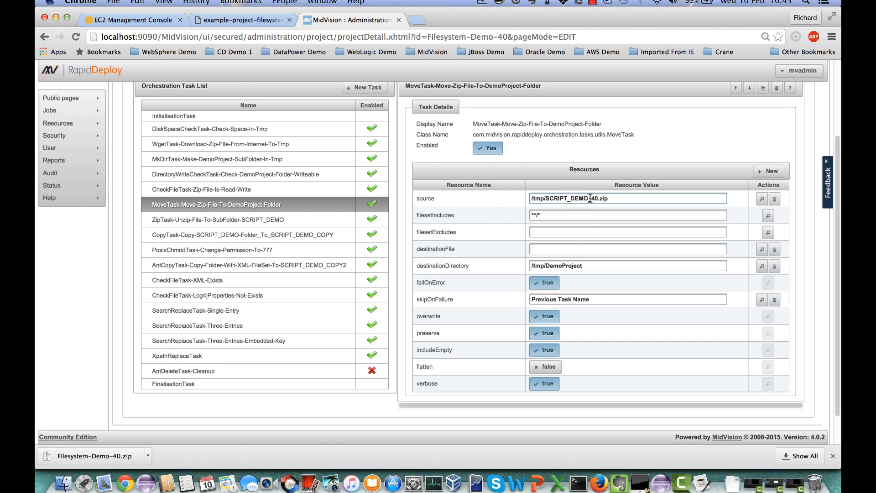
pyautogui.click(584, 265)
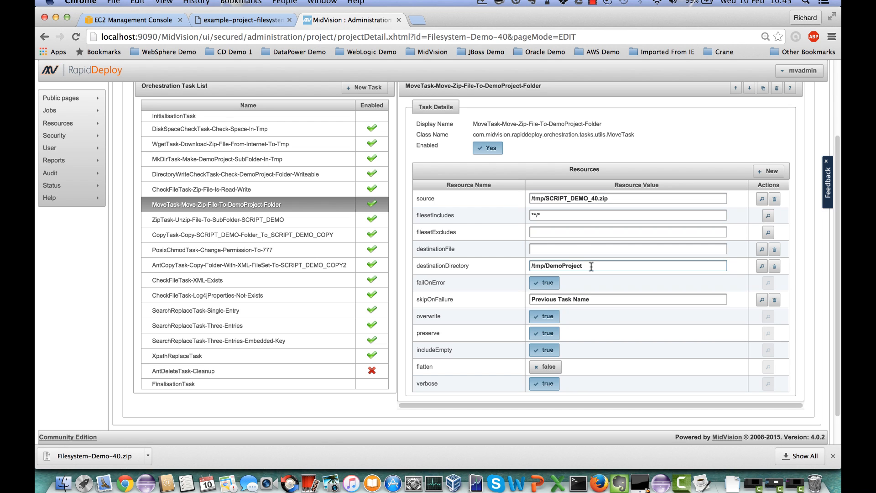
pyautogui.click(301, 221)
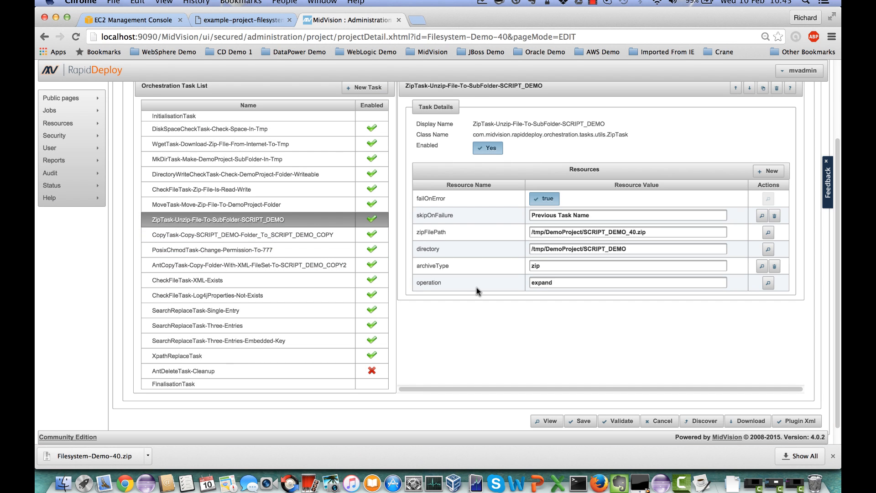
pyautogui.click(628, 250)
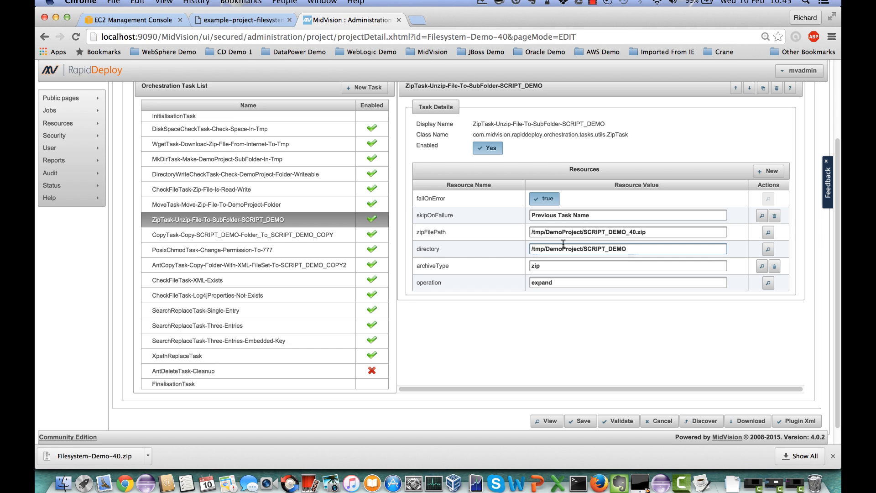
# Step: Examine the copyTarget of CopyTask-Copy-SCRIPT_DEMO-Folder_To_SCRIPT_DEMO_COPY and the paths resource of PosixChmodTask-Change-Permission-To-777
pyautogui.click(290, 241)
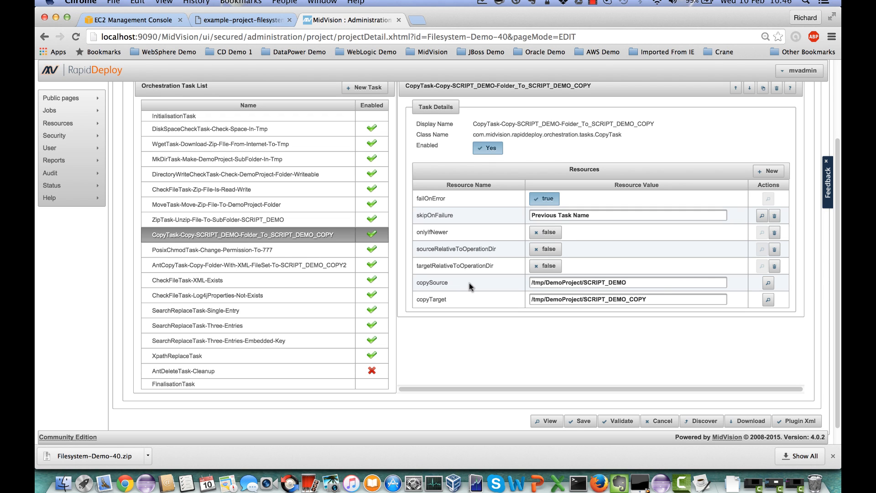
pyautogui.moveTo(664, 301); pyautogui.dragTo(529, 300)
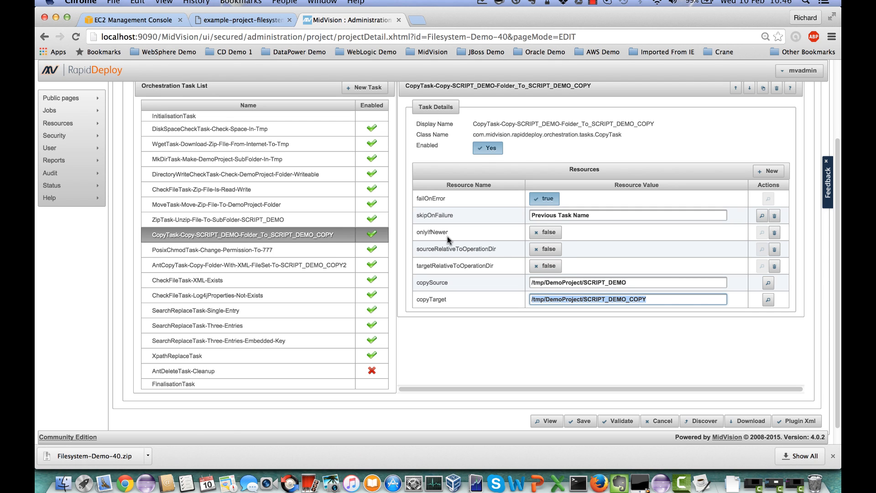
pyautogui.click(304, 247)
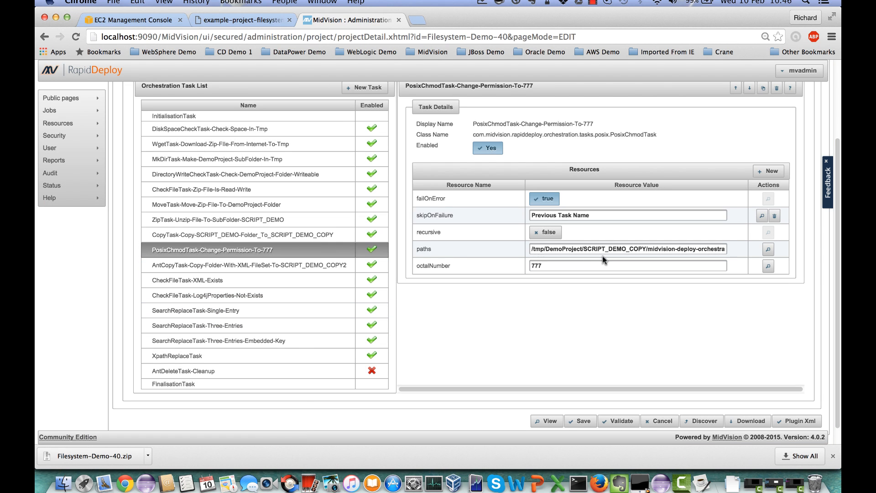
pyautogui.moveTo(649, 249); pyautogui.dragTo(735, 250)
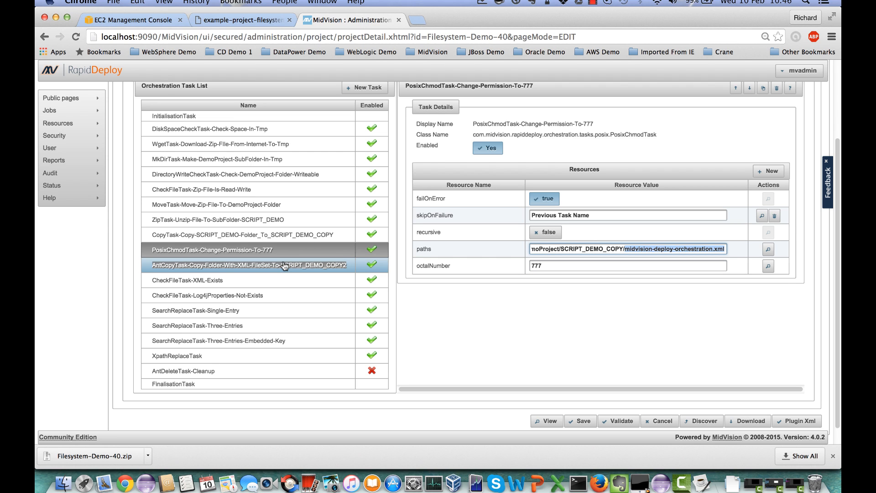
# Step: Open AntCopyTask-Copy-Folder-With-XML-FileSet-To-SCRIPT_DEMO_COPY2 and examine its filesetIncludes pattern
pyautogui.doubleClick(297, 268)
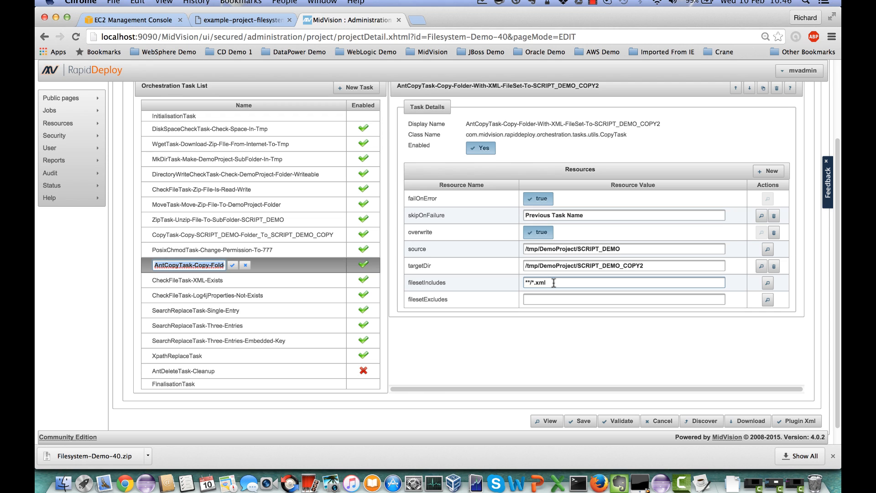
pyautogui.moveTo(554, 282); pyautogui.dragTo(525, 282)
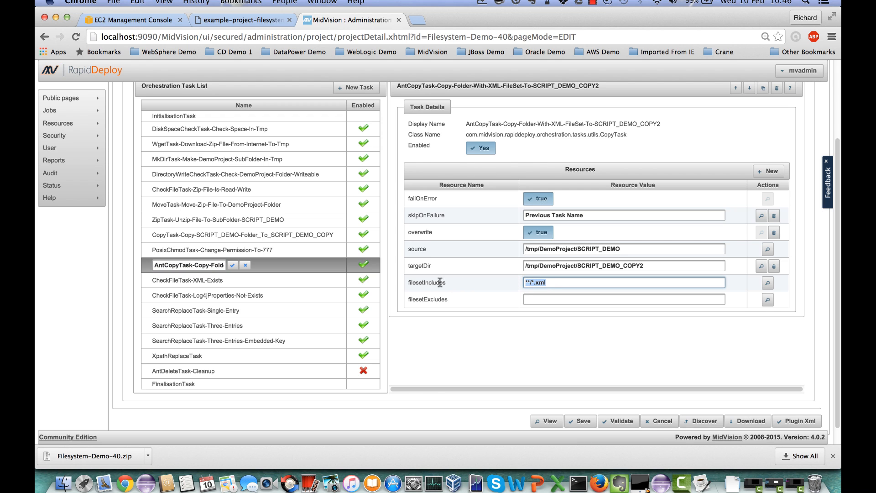
pyautogui.moveTo(428, 283)
# Step: Examine the file paths checked by the CheckFileTask-XML-Exists and CheckFileTask-Log4jProperties-Not-Exists tasks
pyautogui.click(309, 285)
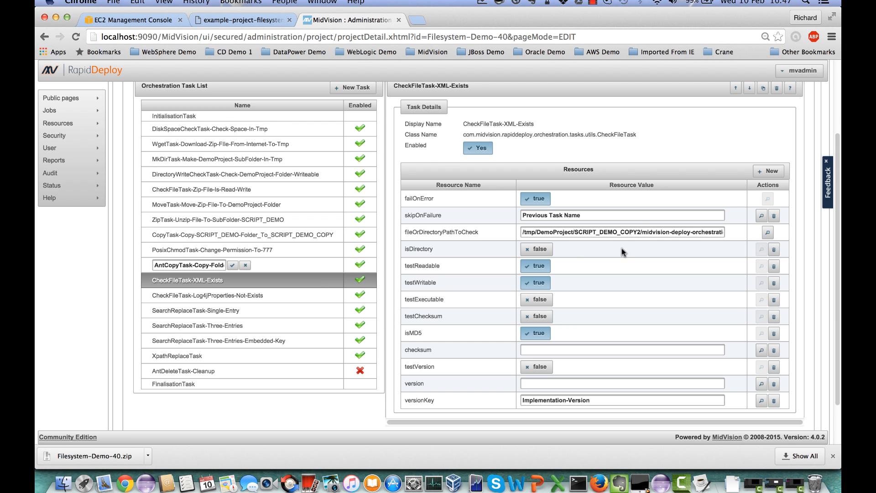
pyautogui.moveTo(644, 228); pyautogui.dragTo(736, 232)
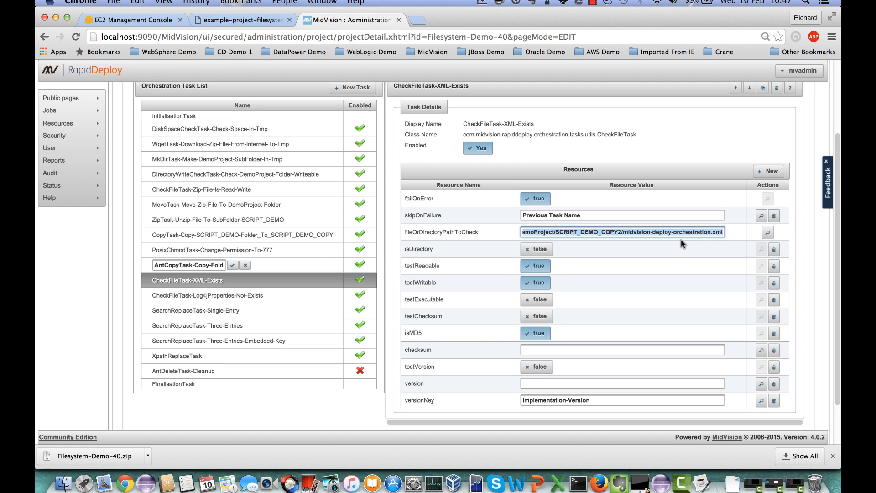
pyautogui.click(300, 295)
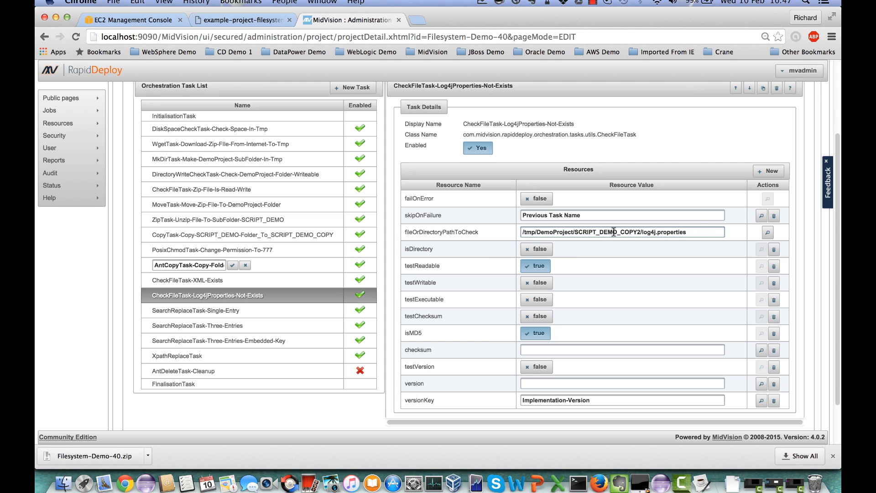
pyautogui.click(698, 231)
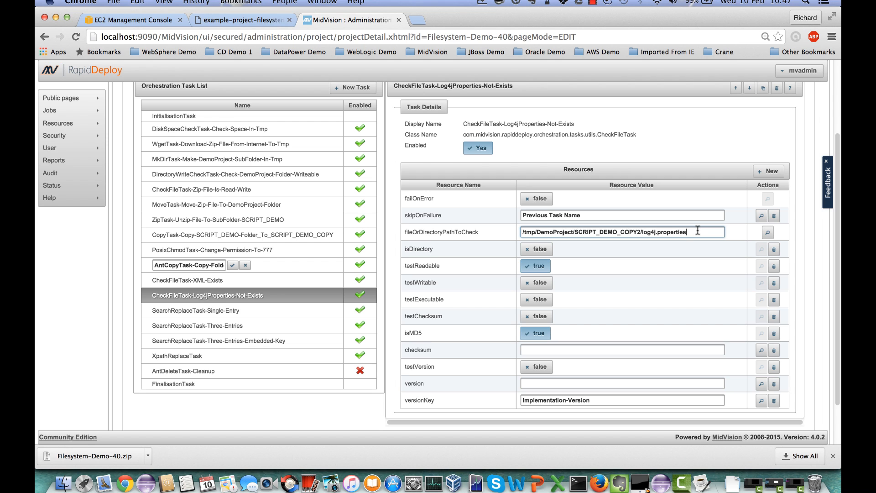
# Step: Examine SearchReplaceTask-Single-Entry's directoryToSearch and workingDir entry, and view the form for adding a new entry without adding one
pyautogui.click(287, 313)
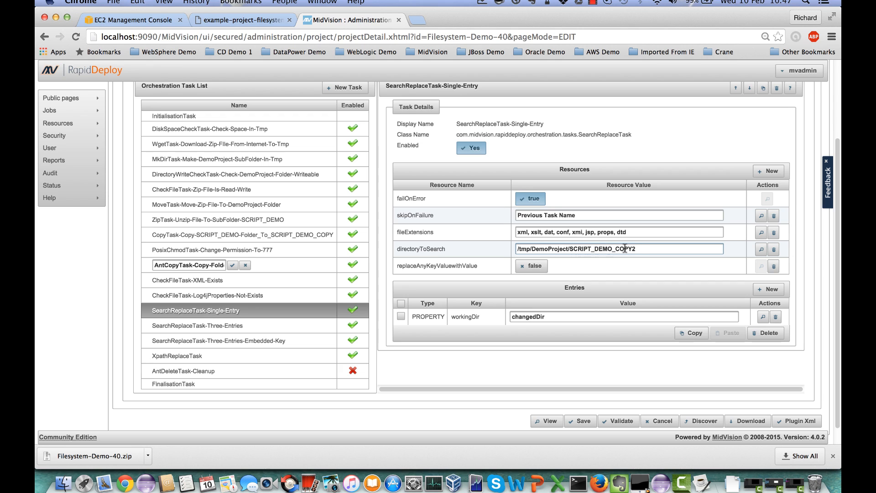
pyautogui.click(641, 247)
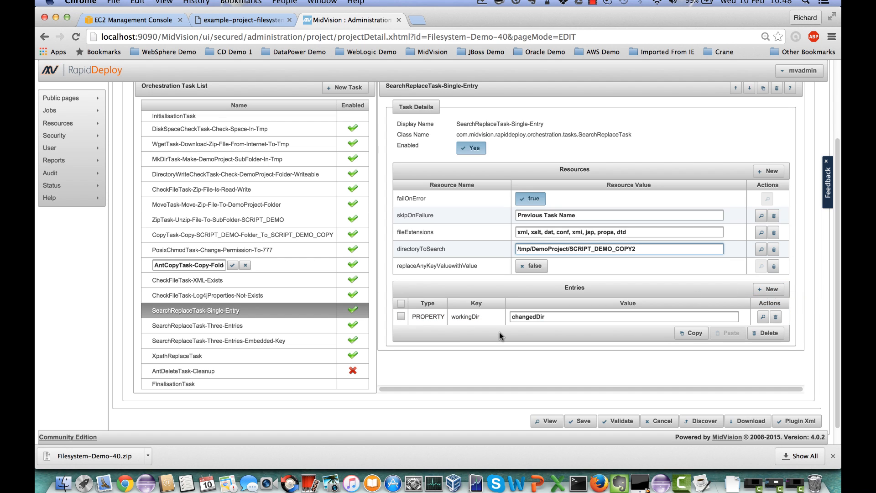
pyautogui.doubleClick(467, 318)
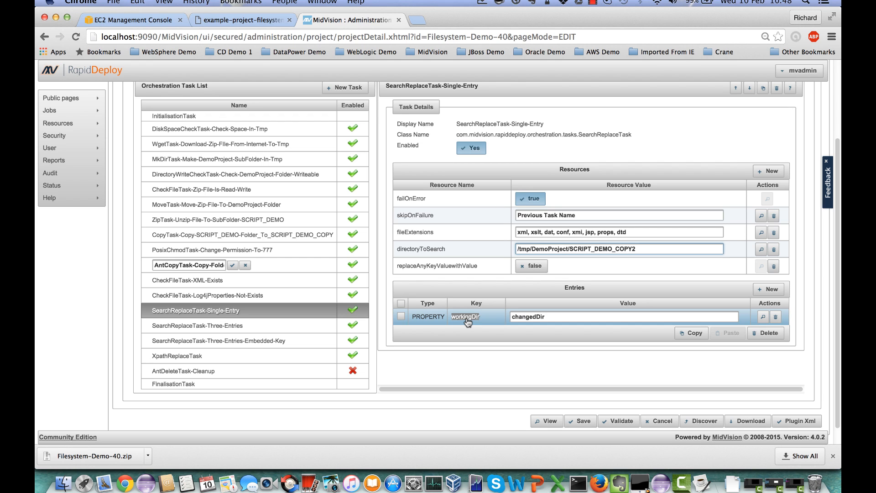
pyautogui.click(548, 315)
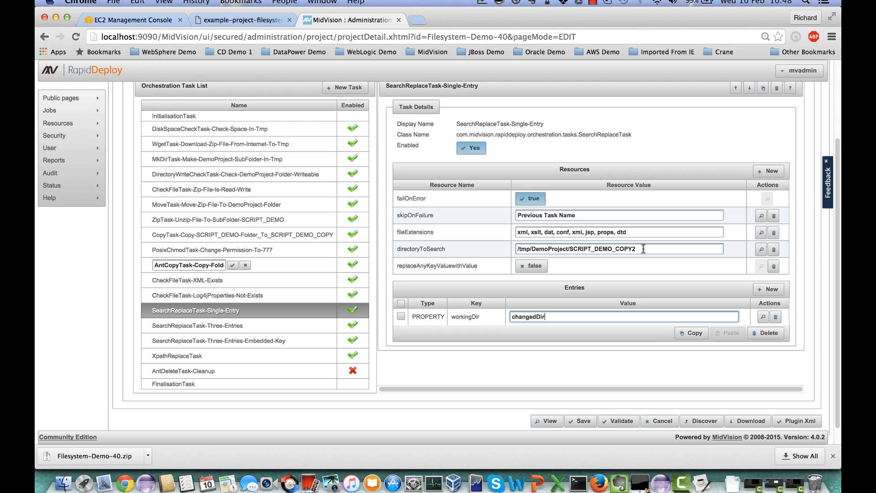
pyautogui.moveTo(644, 249); pyautogui.dragTo(513, 246)
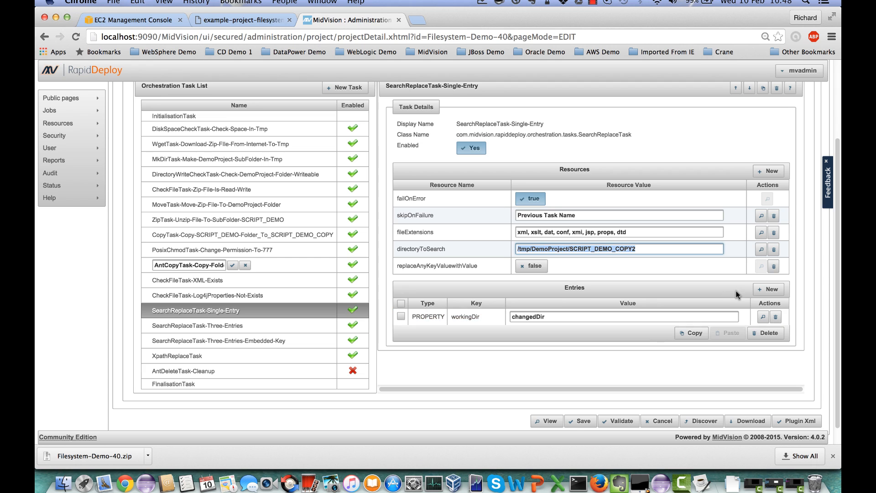
pyautogui.click(769, 291)
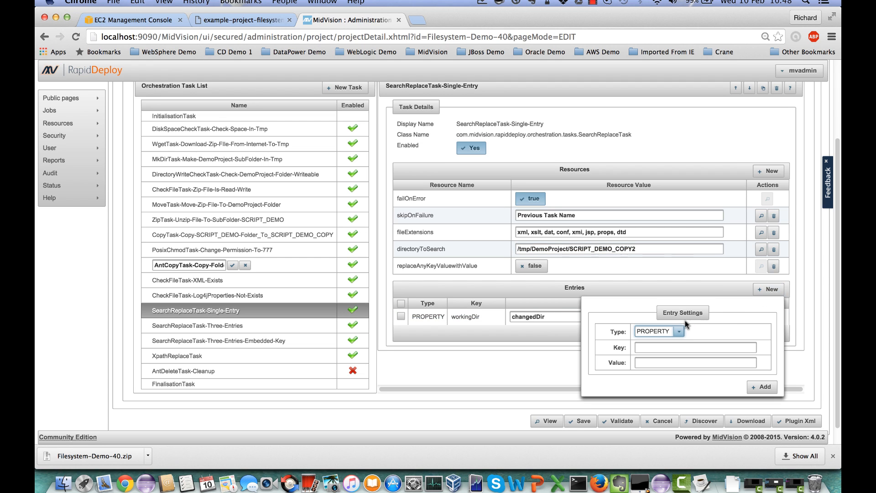
pyautogui.click(550, 372)
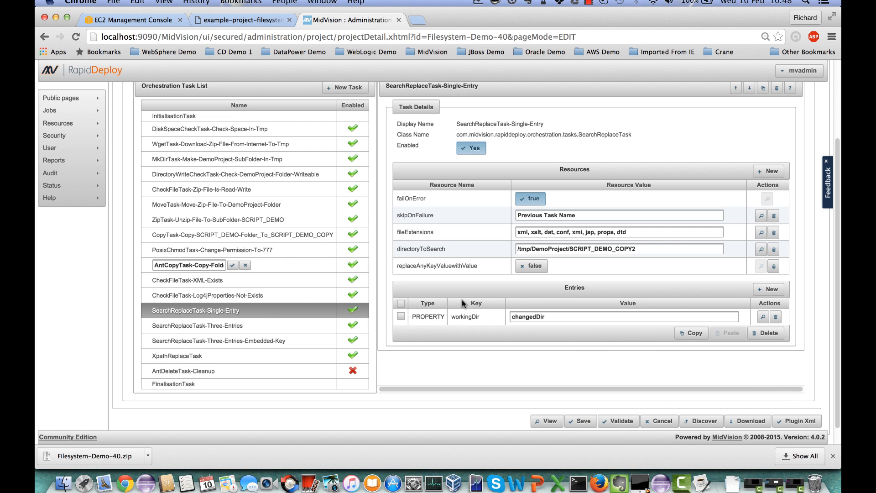
# Step: Examine the keys and replacement values of the three entries in SearchReplaceTask-Three-Entries
pyautogui.click(257, 326)
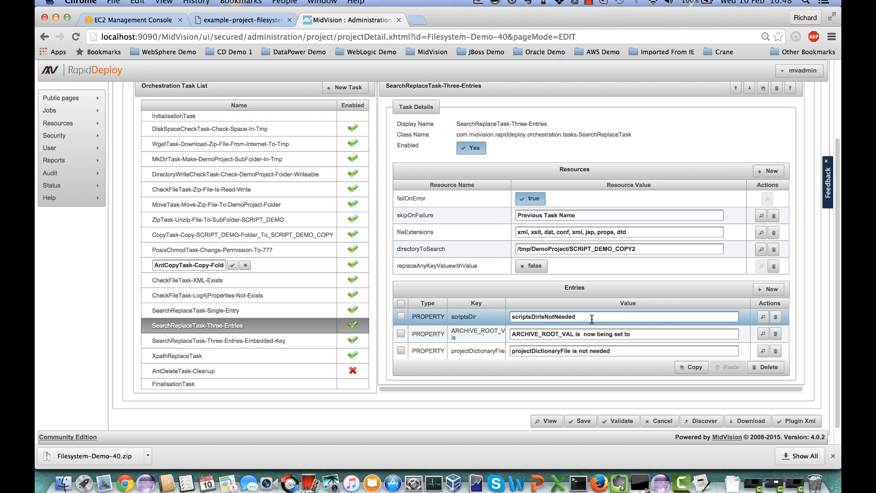
pyautogui.doubleClick(474, 319)
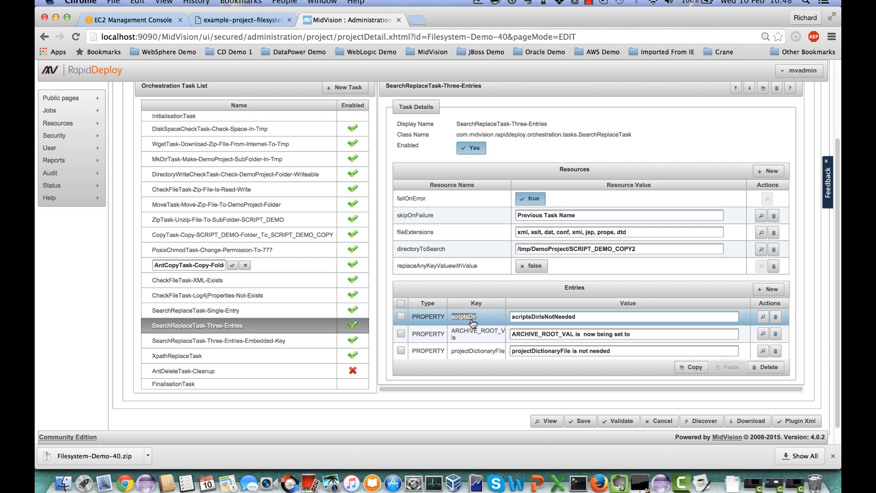
pyautogui.click(473, 324)
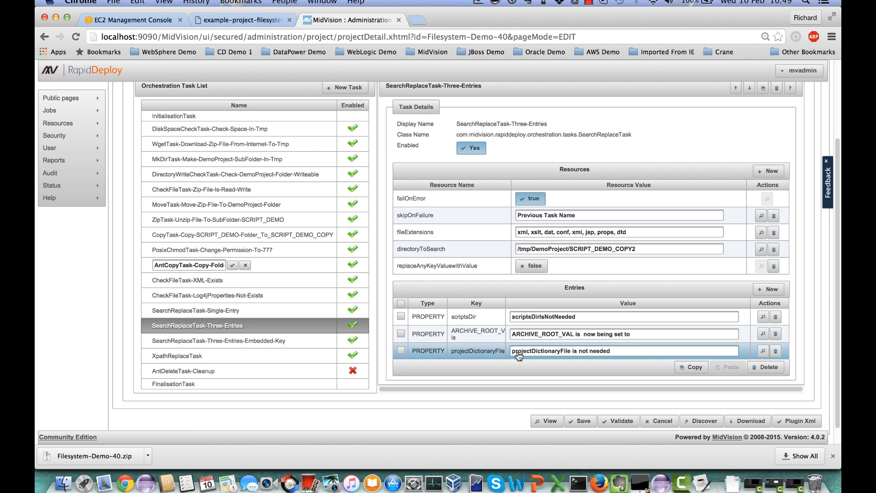
# Step: Open SearchReplaceTask-Three-Entries-Embedded-Key, widen the entries' Key column, and compare the RelativeTo, targetRelativeToOperationDir and RelativeToOperationDir keys
pyautogui.click(277, 343)
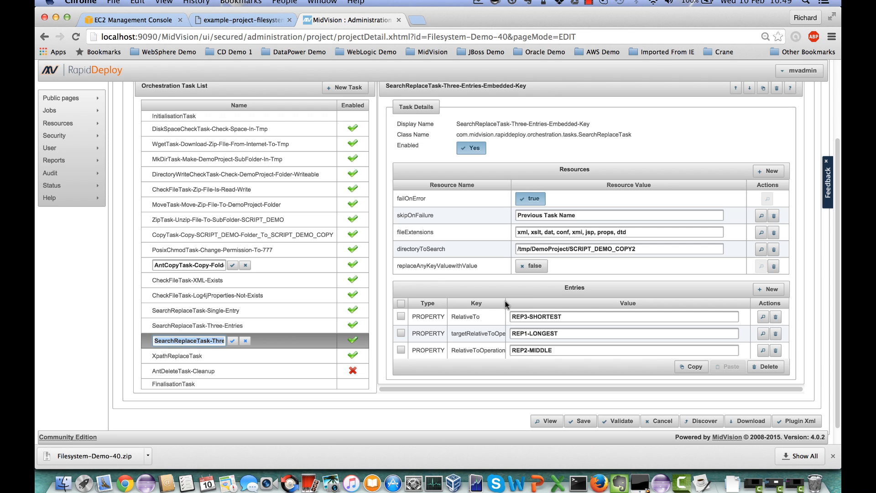
pyautogui.moveTo(504, 302); pyautogui.dragTo(541, 302)
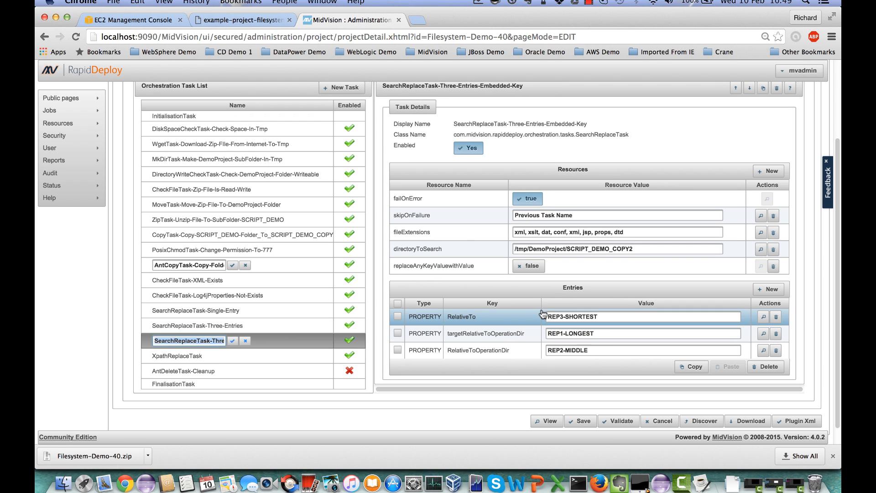
pyautogui.doubleClick(495, 356)
pyautogui.doubleClick(496, 338)
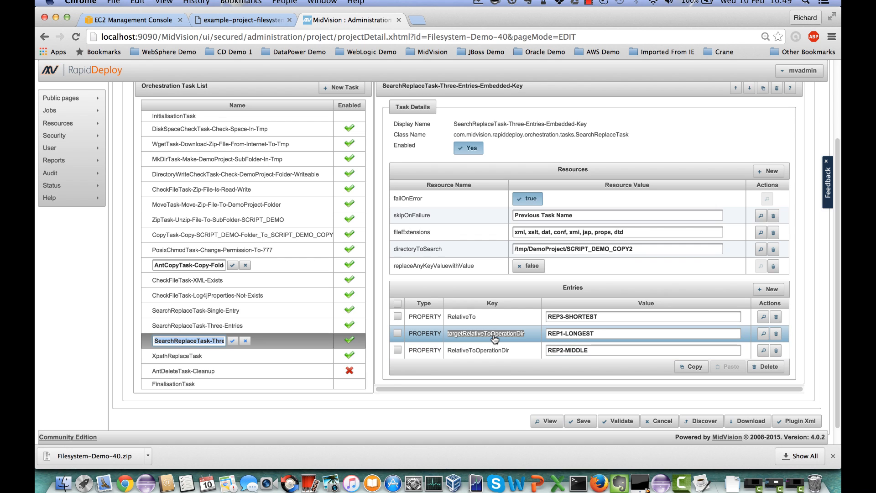
pyautogui.doubleClick(483, 351)
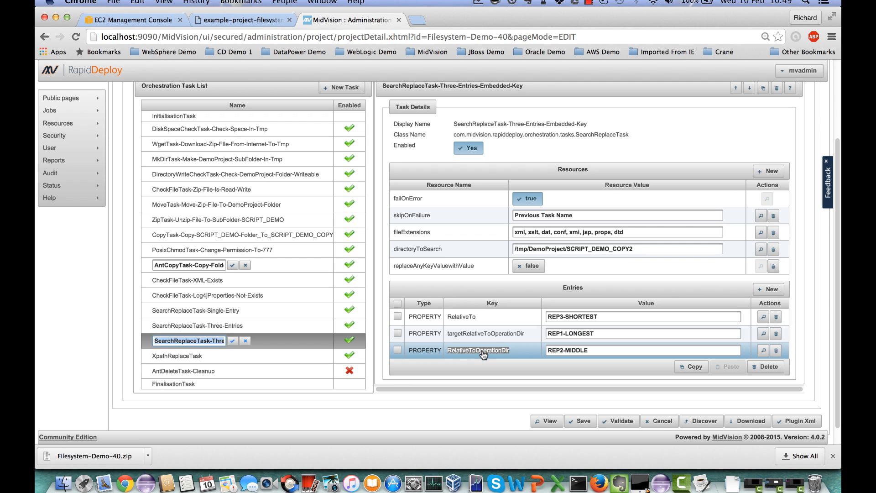
pyautogui.doubleClick(472, 335)
pyautogui.click(464, 324)
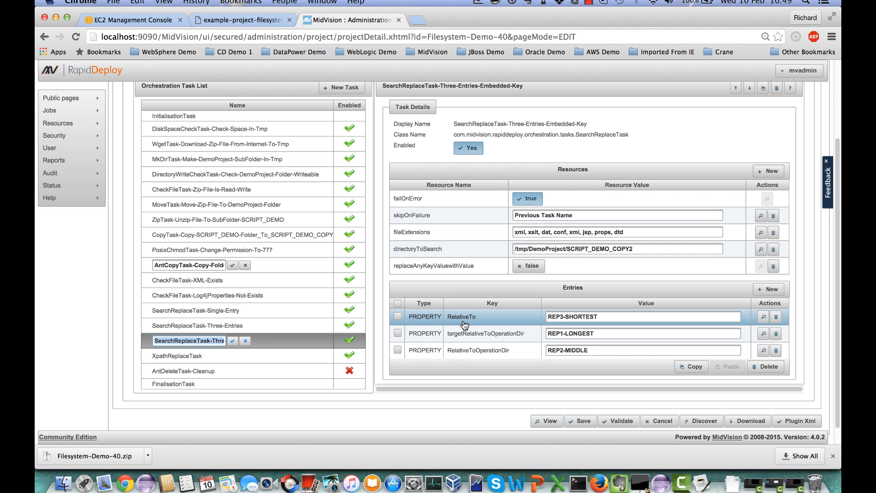
pyautogui.doubleClick(483, 351)
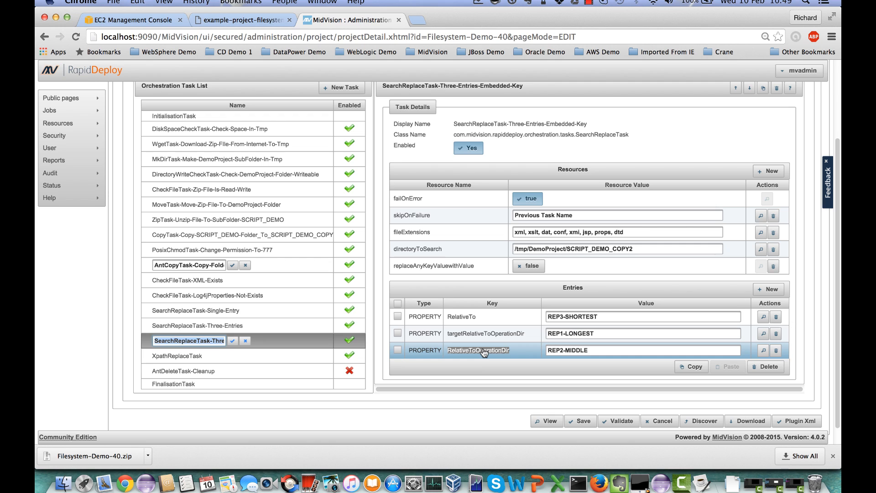
pyautogui.doubleClick(483, 337)
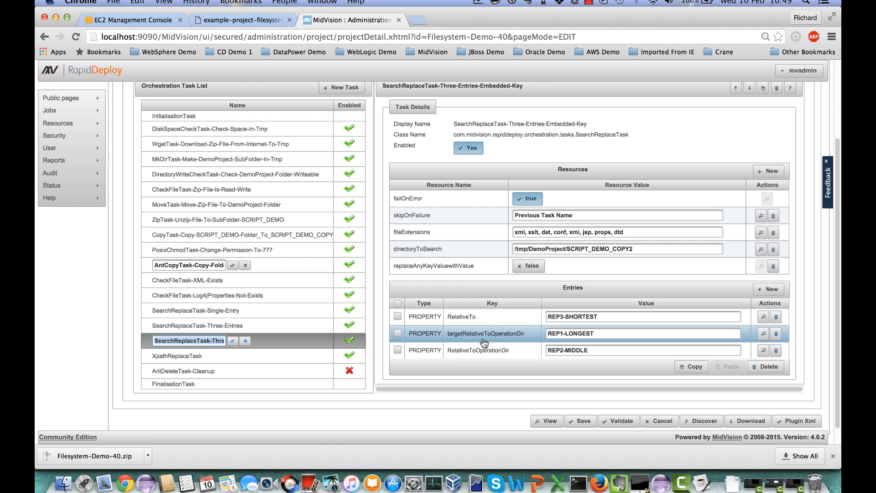
pyautogui.doubleClick(466, 319)
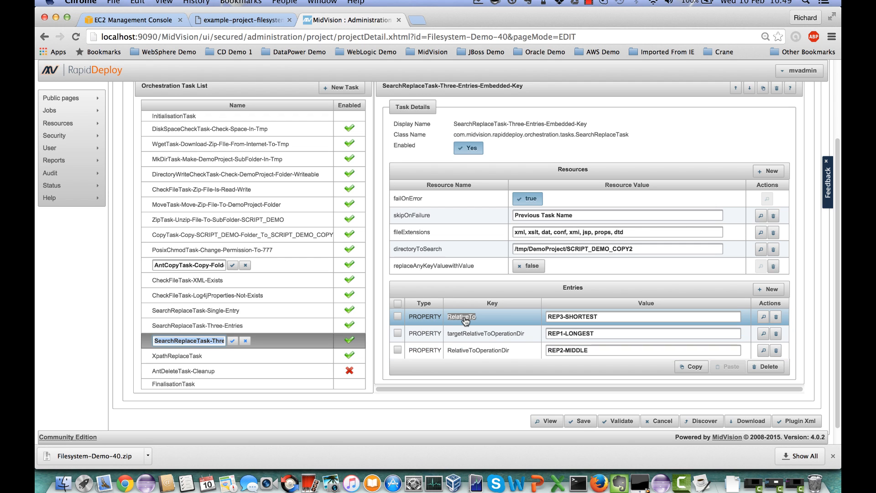
pyautogui.doubleClick(480, 334)
pyautogui.doubleClick(480, 351)
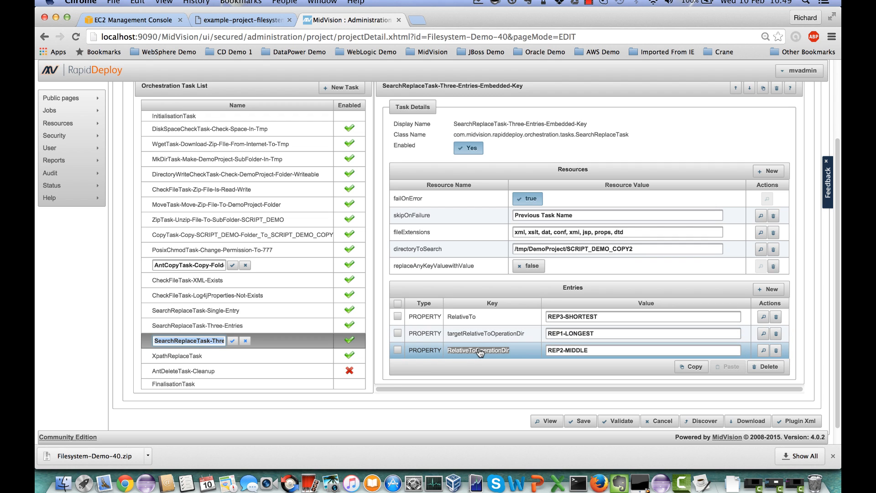
pyautogui.click(517, 341)
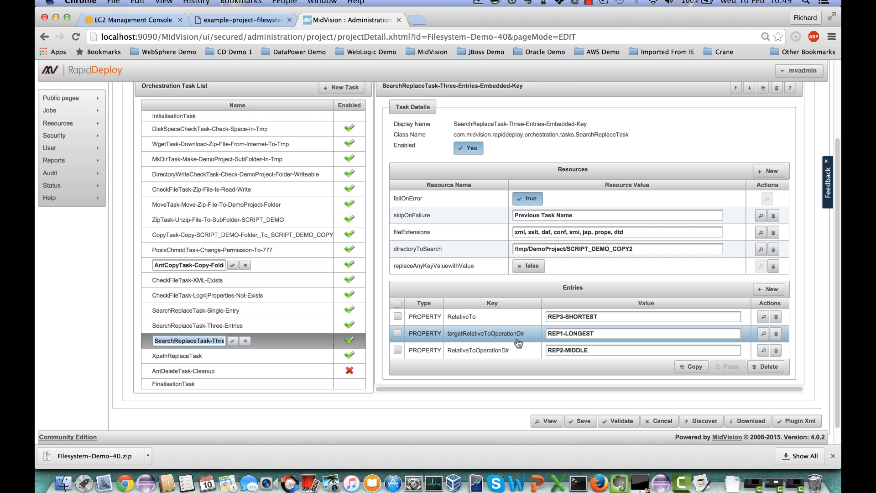
pyautogui.click(525, 349)
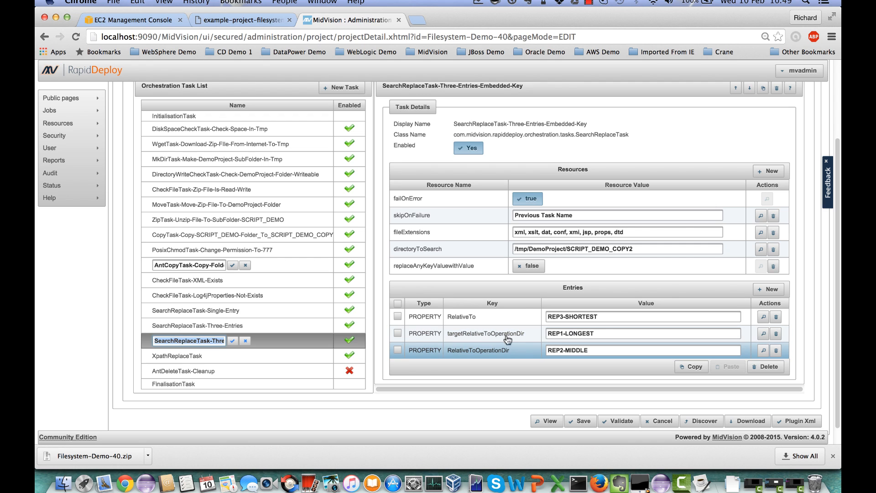
pyautogui.click(487, 318)
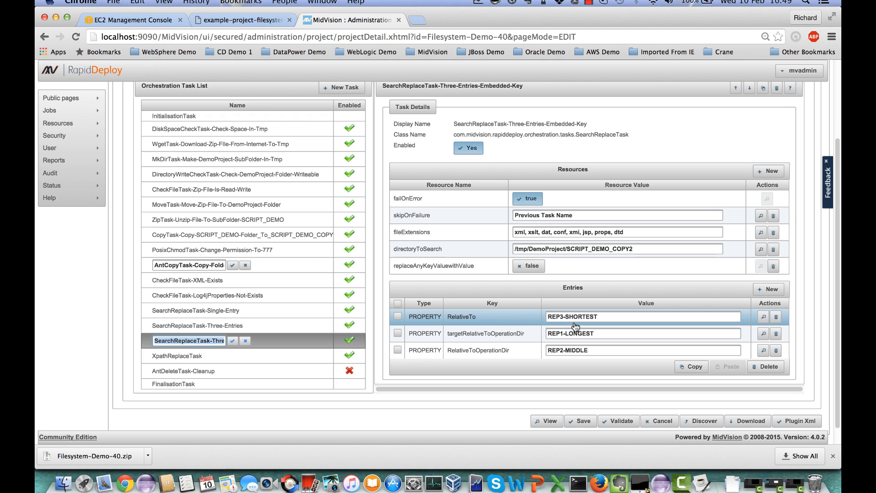
# Step: Examine the replacement value of the RelativeTo entry and compare it with the targetRelativeToOperationDir entry
pyautogui.click(602, 313)
pyautogui.tripleClick(597, 313)
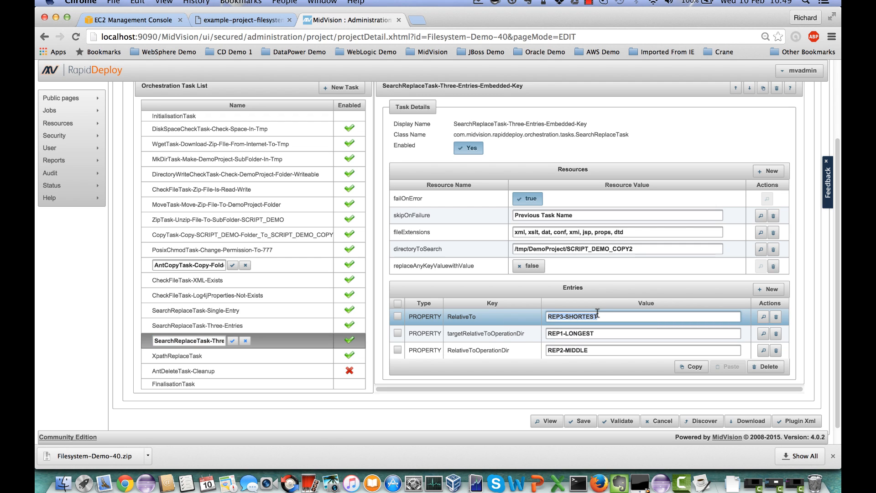
pyautogui.click(598, 314)
pyautogui.doubleClick(495, 333)
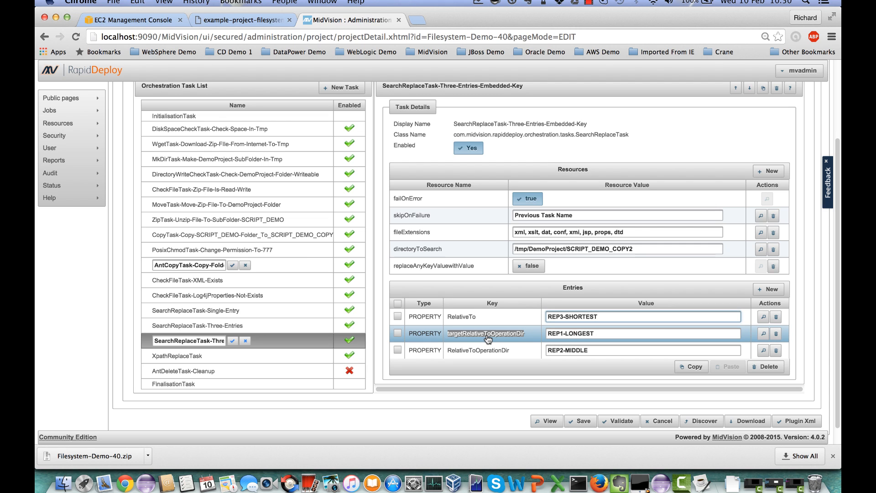
pyautogui.click(501, 325)
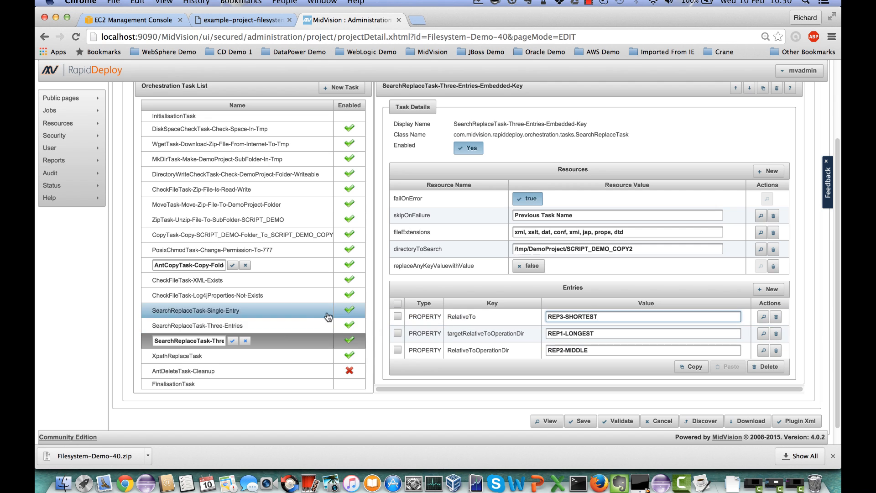
# Step: Open XpathReplaceTask, widen the Key column, and examine its filesetIncludes pattern and the XPATH entry's key and value
pyautogui.click(276, 354)
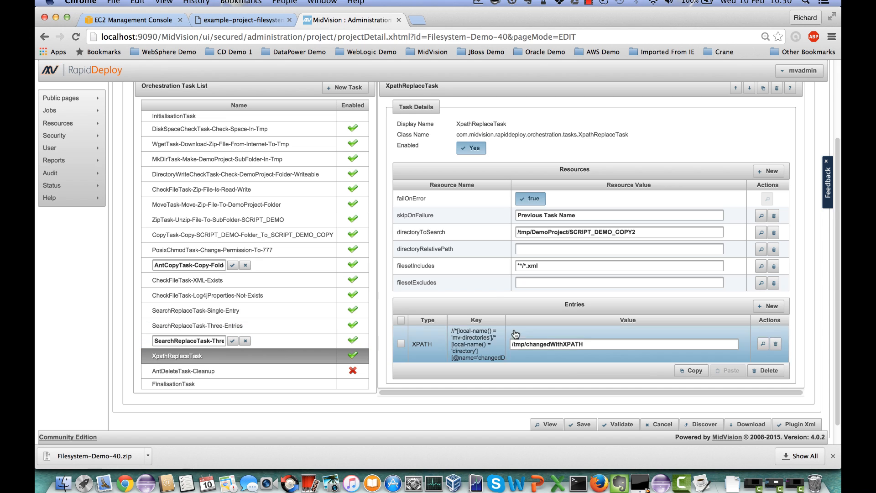
pyautogui.moveTo(505, 319); pyautogui.dragTo(578, 321)
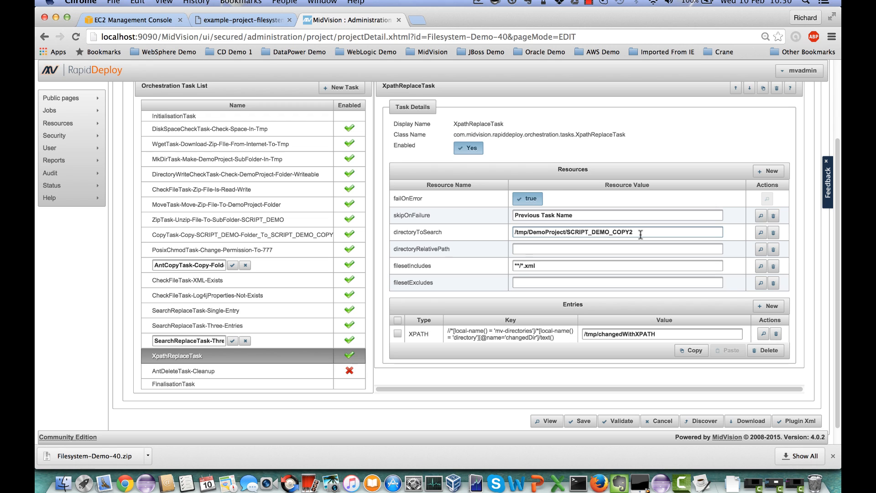
pyautogui.click(541, 267)
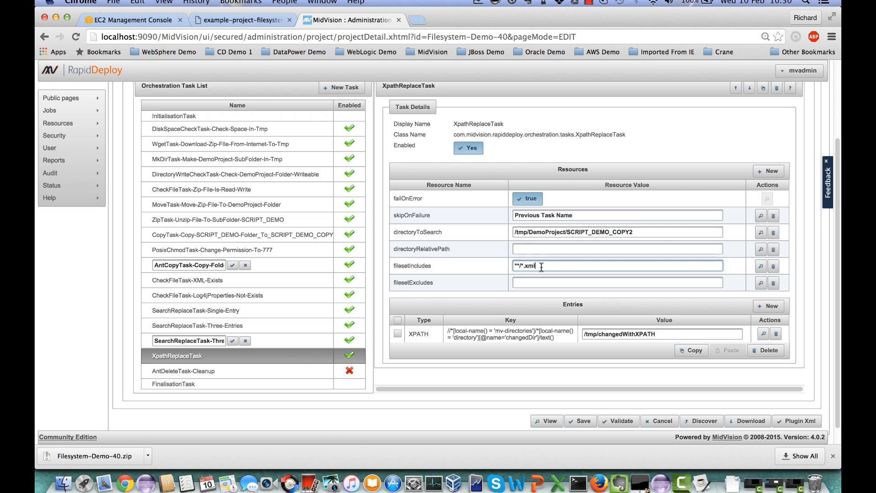
pyautogui.moveTo(542, 267); pyautogui.dragTo(513, 266)
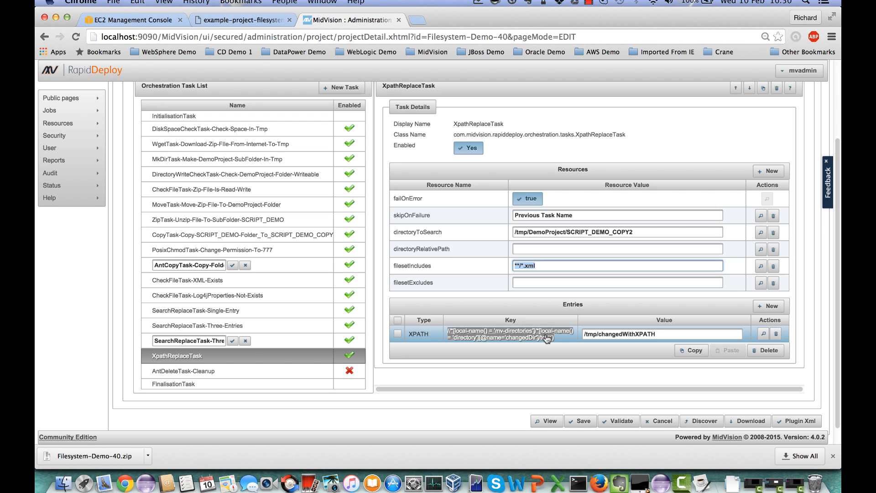
pyautogui.click(657, 333)
pyautogui.moveTo(657, 334); pyautogui.dragTo(584, 334)
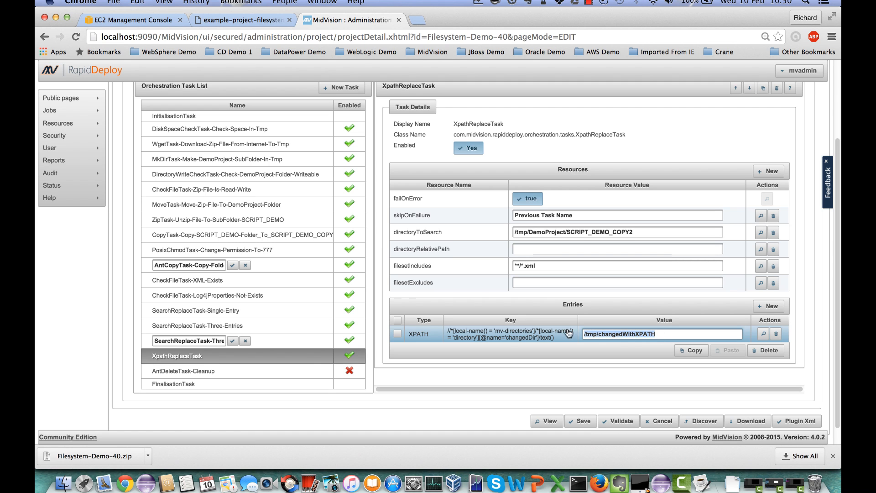
# Step: Examine AntDeleteTask-Cleanup's targetDirectory and try toggling the task's enabled state in the task list
pyautogui.click(247, 375)
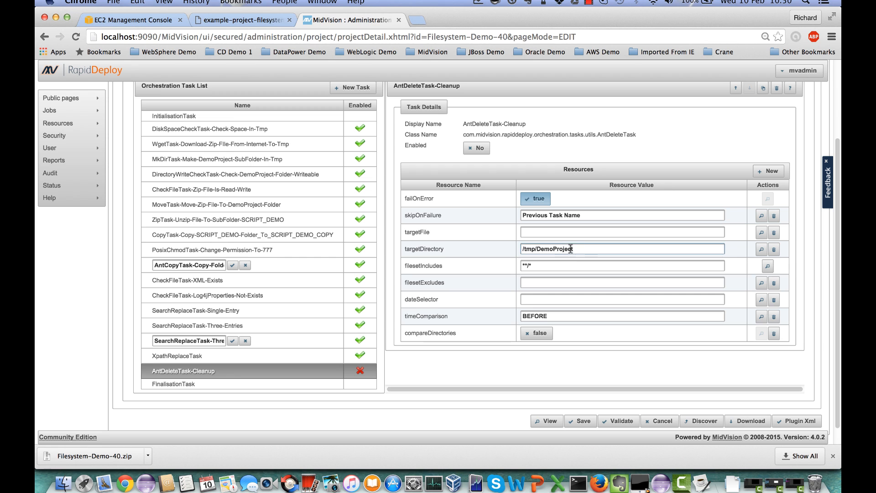
pyautogui.moveTo(584, 246); pyautogui.dragTo(525, 247)
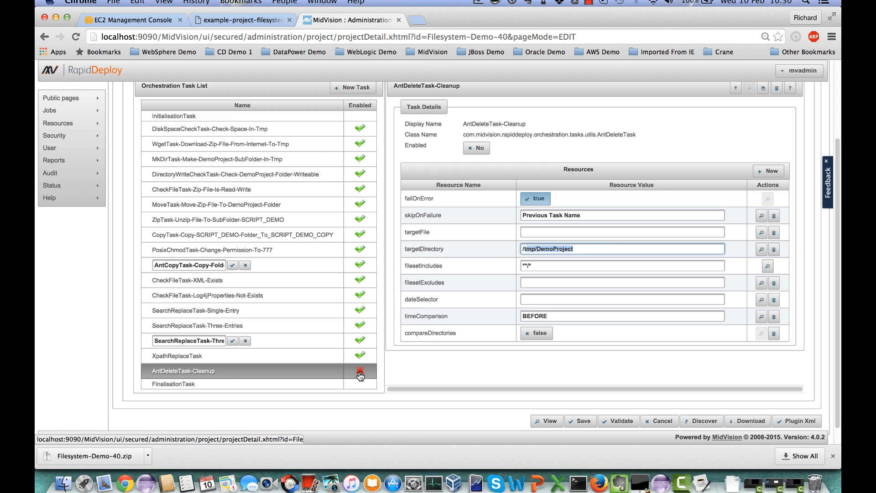
pyautogui.click(360, 372)
pyautogui.click(361, 372)
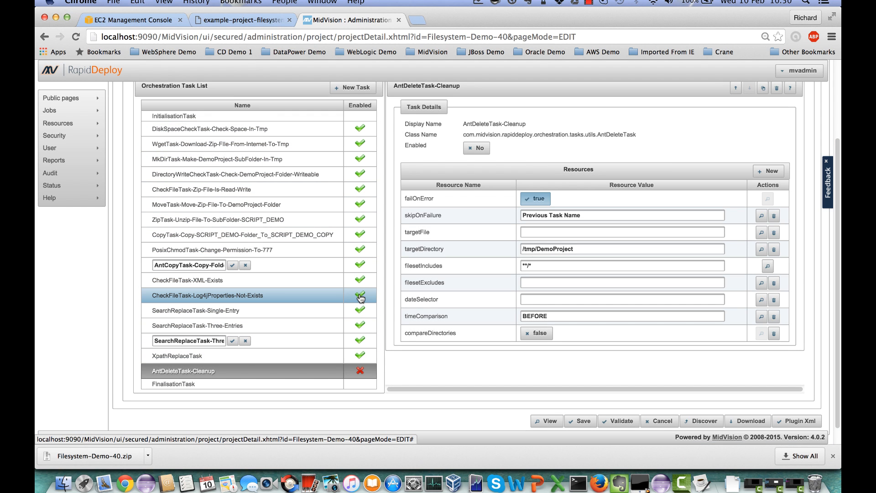
# Step: View the project's save confirmation without saving, and cancel the edit to discard any changes
pyautogui.click(580, 423)
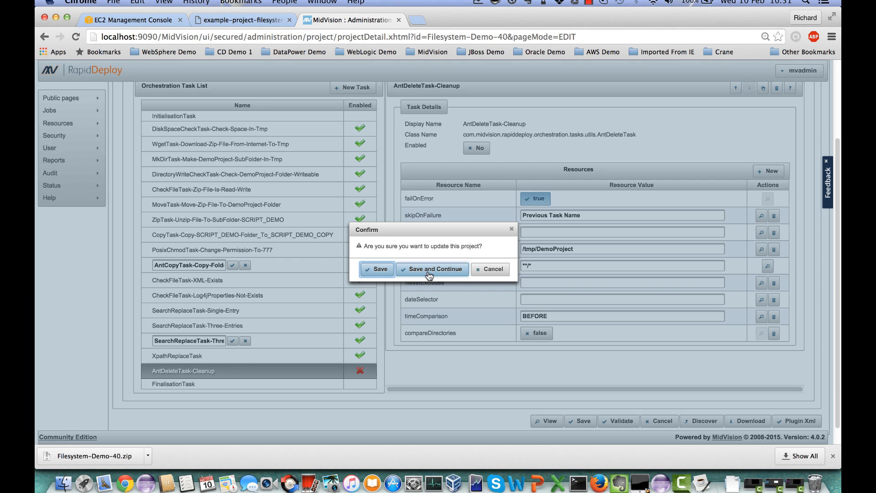
pyautogui.click(490, 269)
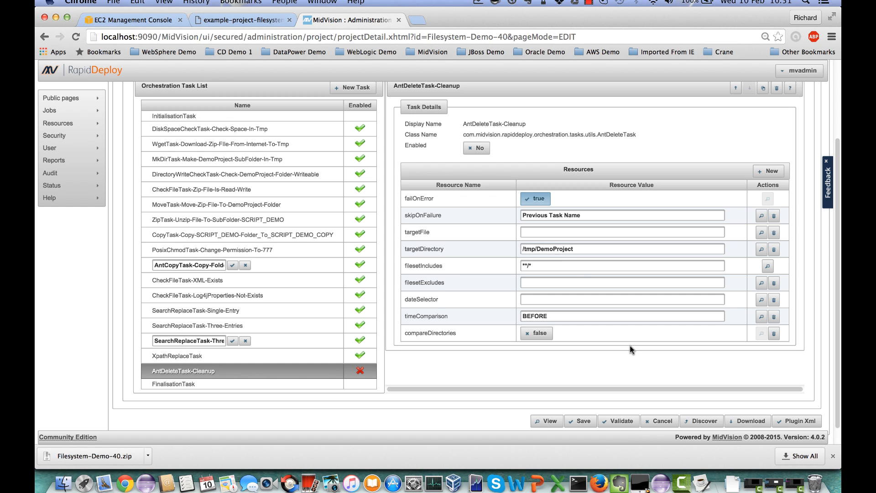
pyautogui.click(660, 422)
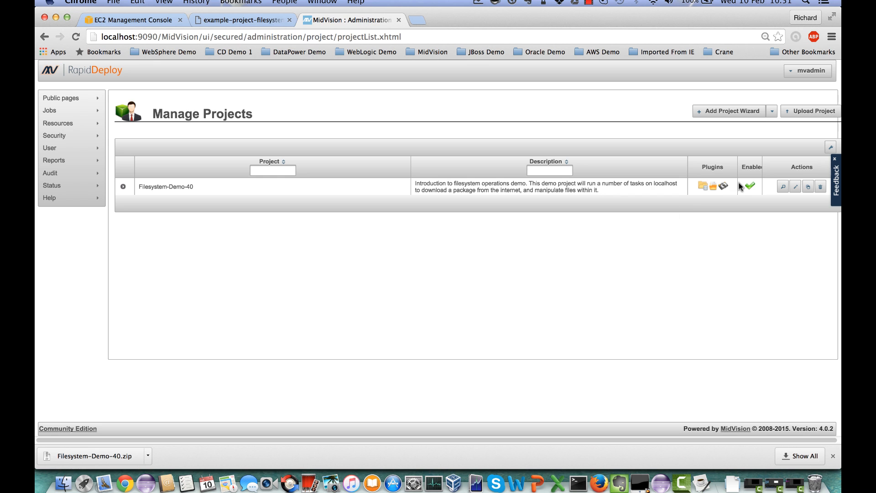
# Step: Reopen Filesystem-Demo-40 for editing and look over its complete orchestration task list
pyautogui.click(796, 189)
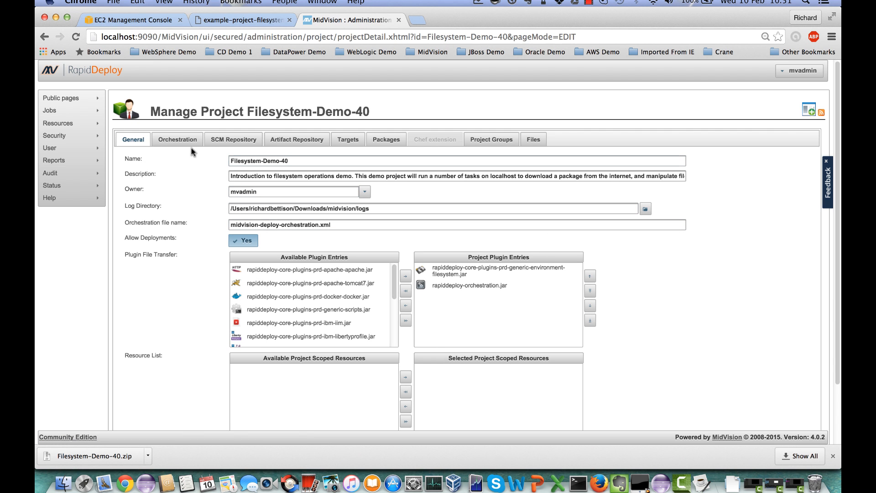
pyautogui.click(180, 140)
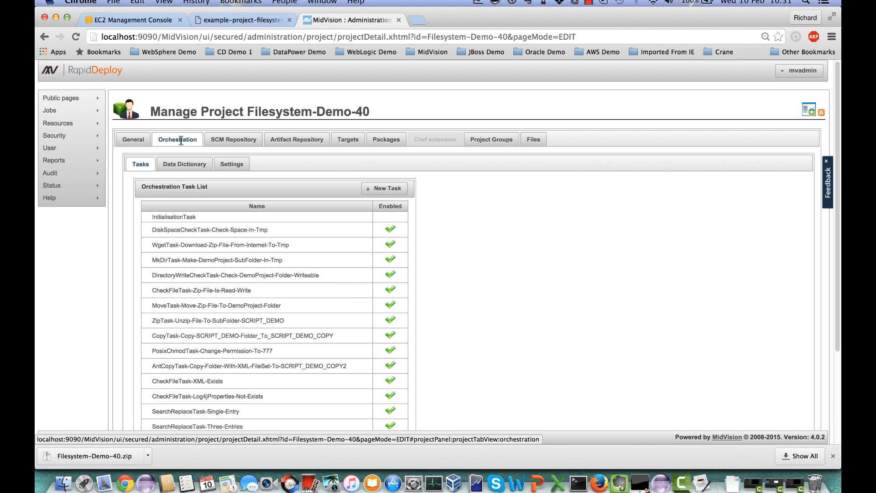
pyautogui.scroll(-5, 221, 313)
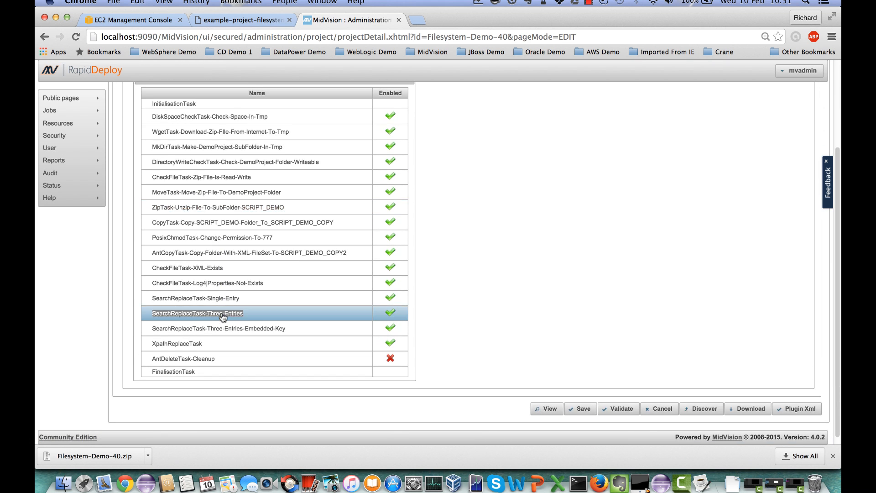
pyautogui.click(228, 312)
pyautogui.scroll(5, 222, 317)
# Step: Examine the project's SCM repository settings, artifact repository settings and deployment targets
pyautogui.click(236, 139)
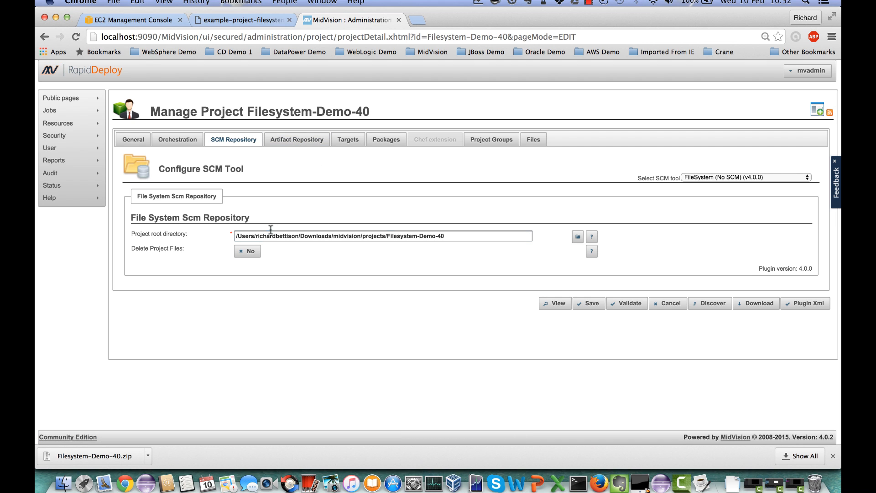
pyautogui.click(297, 140)
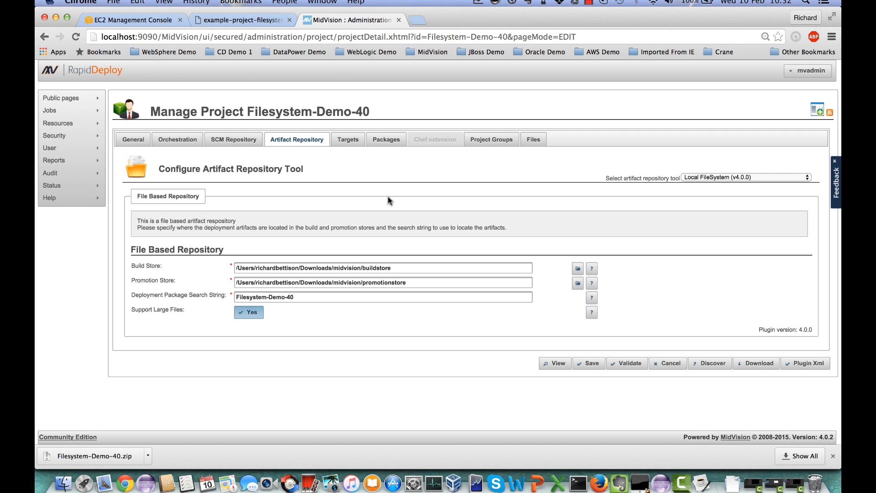
pyautogui.click(347, 143)
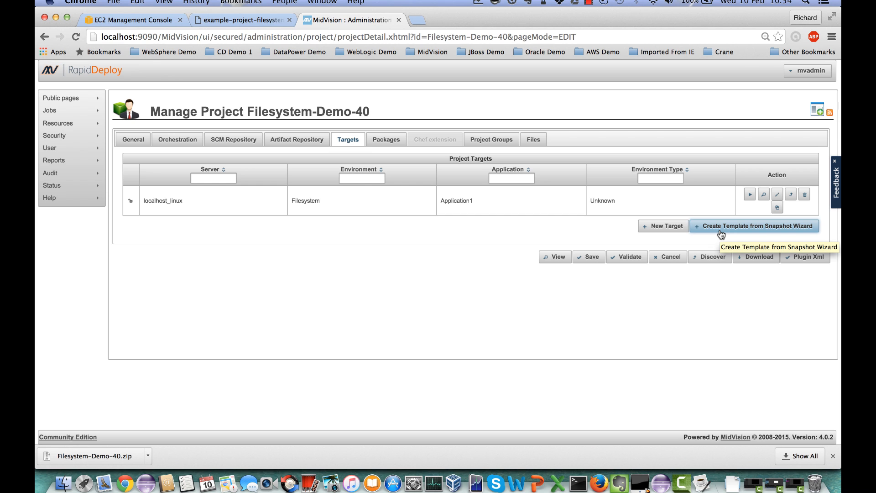
# Step: Open the Filesystem environment of the project target for editing and look over the products available in its product configuration
pyautogui.click(303, 201)
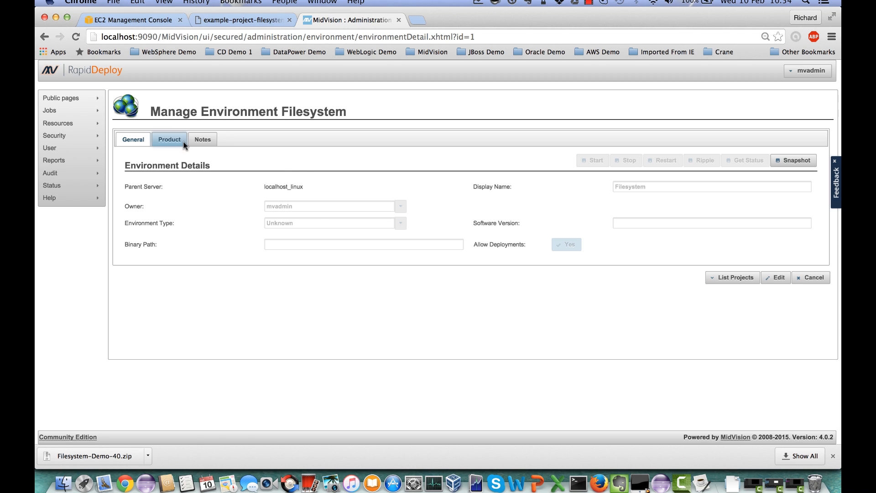
pyautogui.click(776, 277)
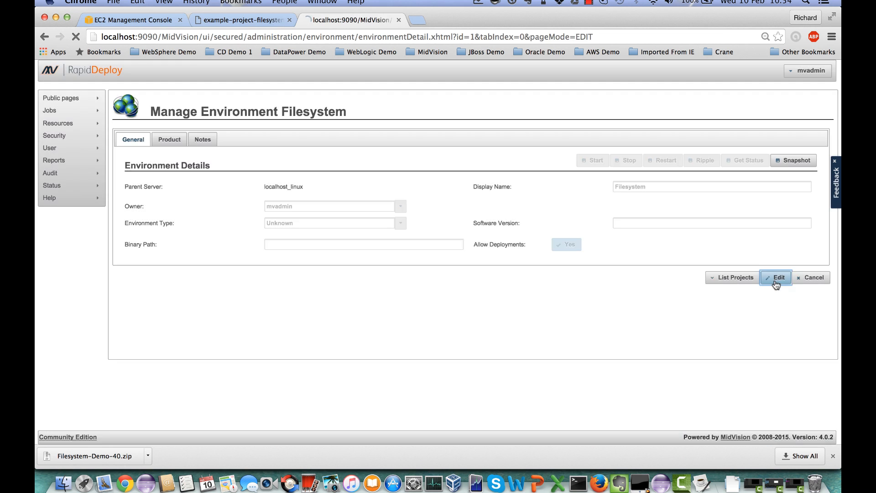
pyautogui.click(175, 150)
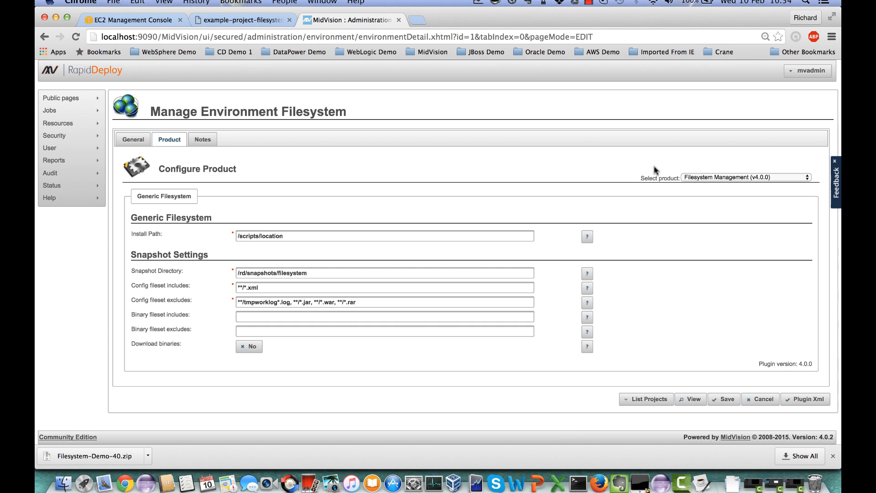
pyautogui.click(720, 180)
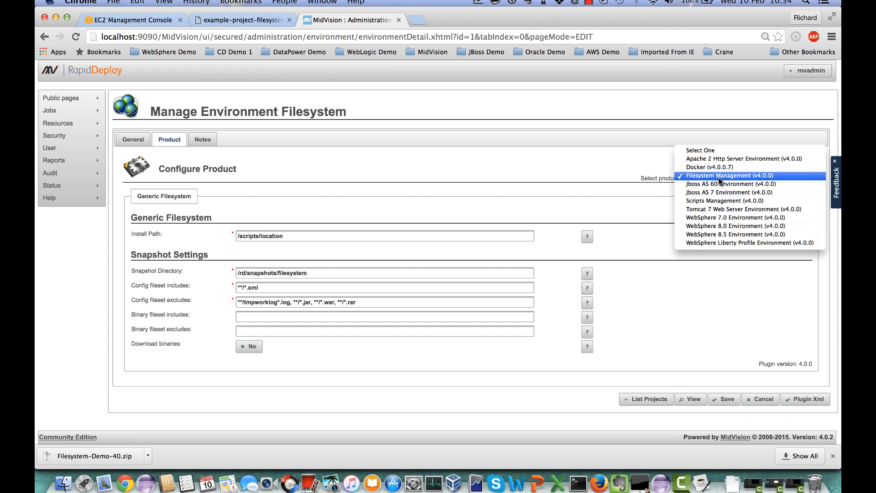
pyautogui.click(631, 173)
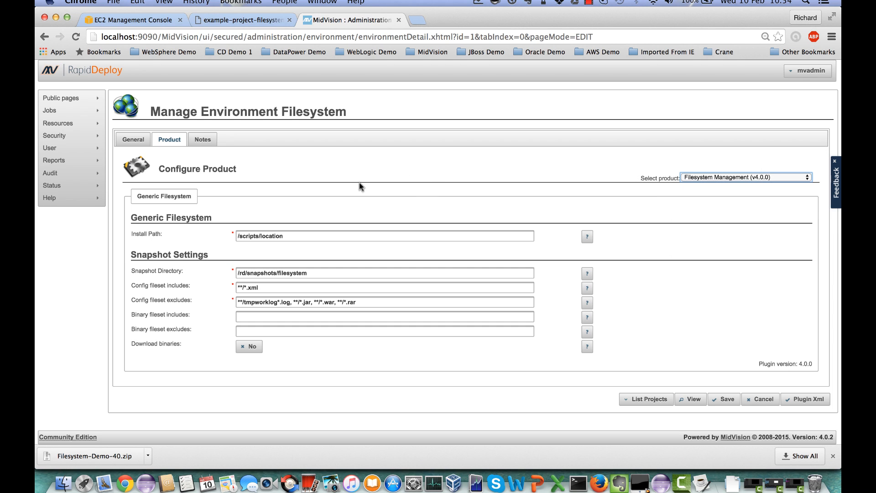
# Step: Examine the Filesystem Management product's install path, snapshot directory and config fileset includes
pyautogui.moveTo(292, 235); pyautogui.dragTo(238, 236)
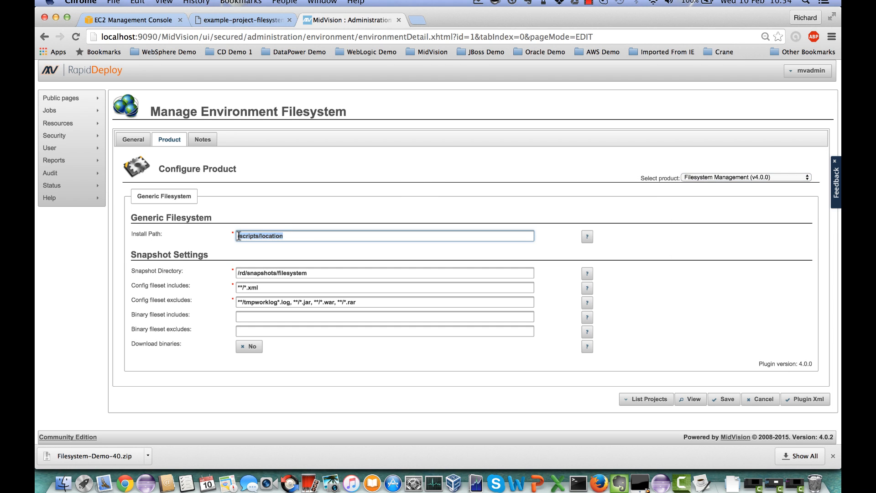
pyautogui.click(286, 236)
pyautogui.moveTo(294, 236); pyautogui.dragTo(232, 236)
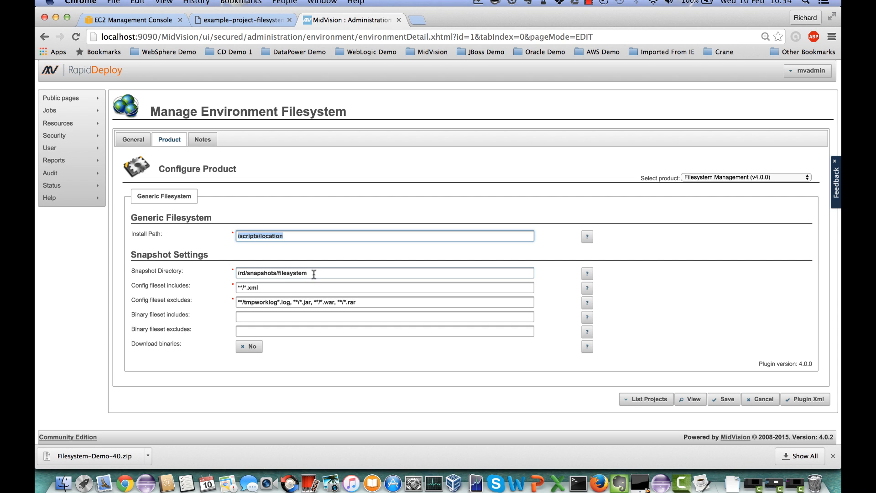
pyautogui.moveTo(314, 274); pyautogui.dragTo(234, 274)
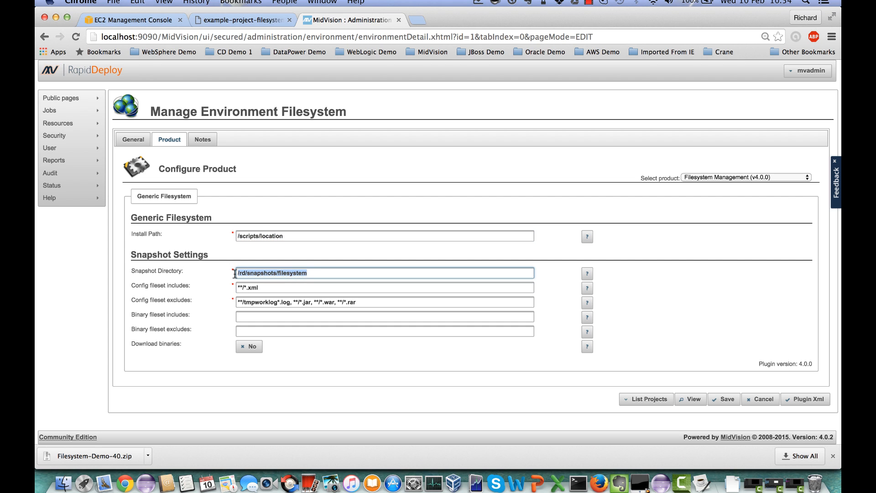
pyautogui.click(276, 288)
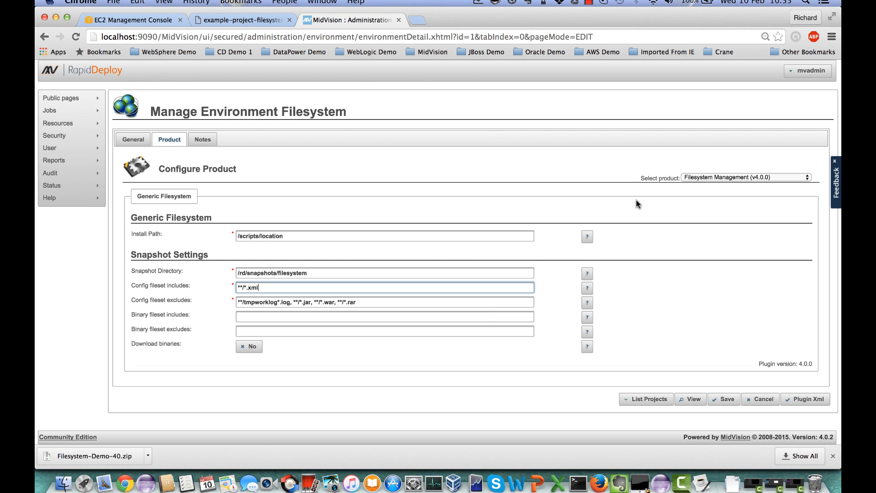
# Step: Open the environment's parent server, localhost_linux, and run a connection test of its remote agent transport
pyautogui.click(131, 140)
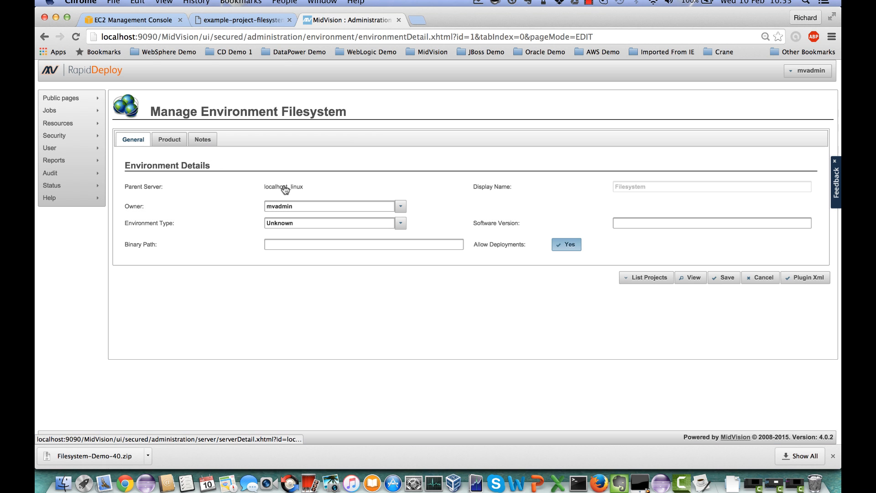
pyautogui.click(284, 187)
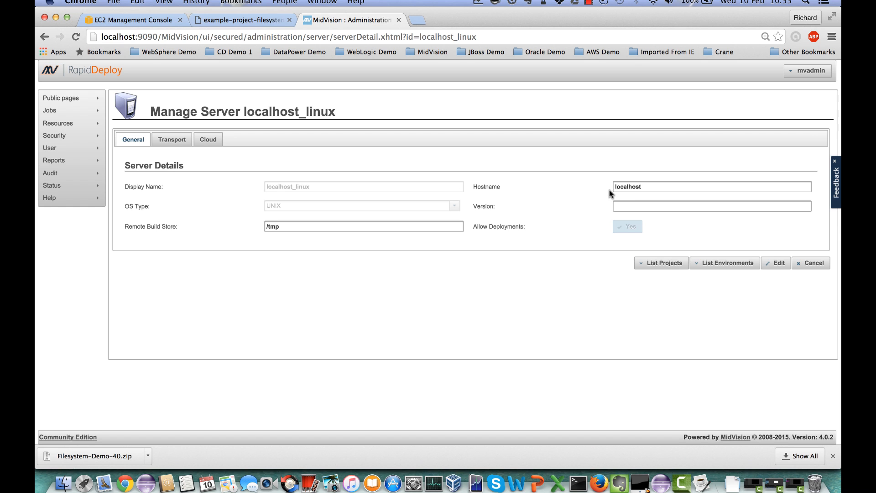
pyautogui.click(178, 142)
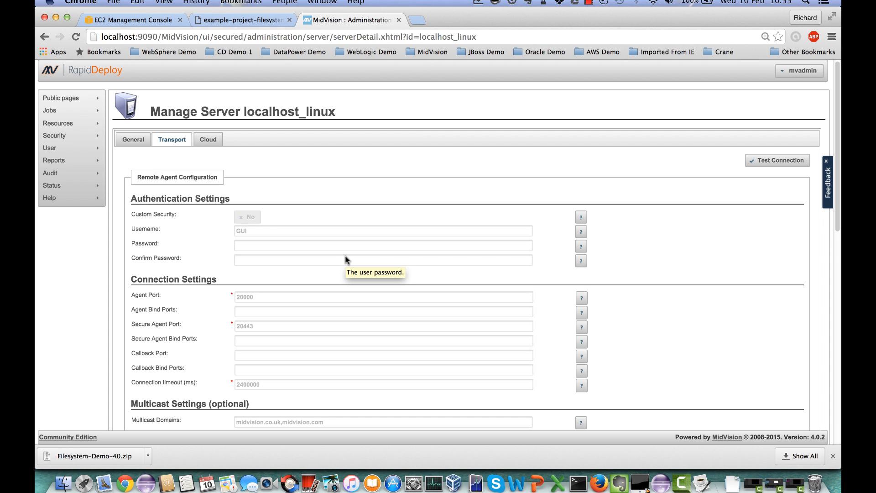
pyautogui.click(771, 160)
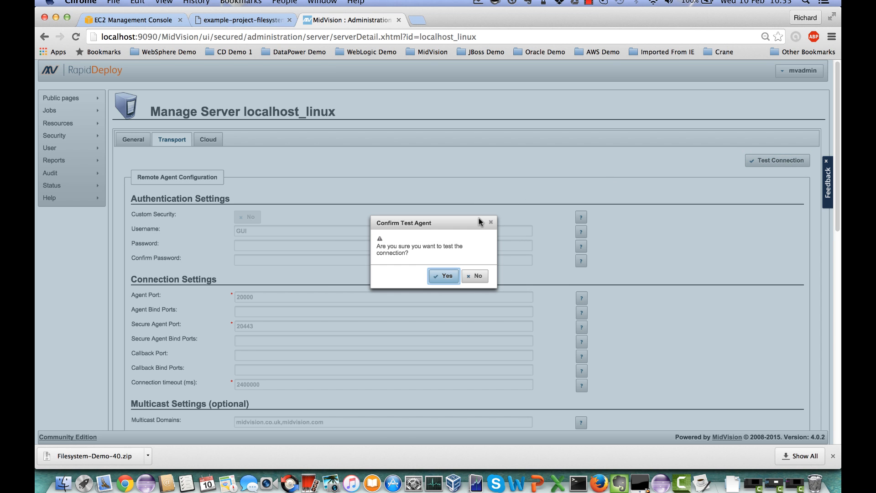
pyautogui.click(444, 276)
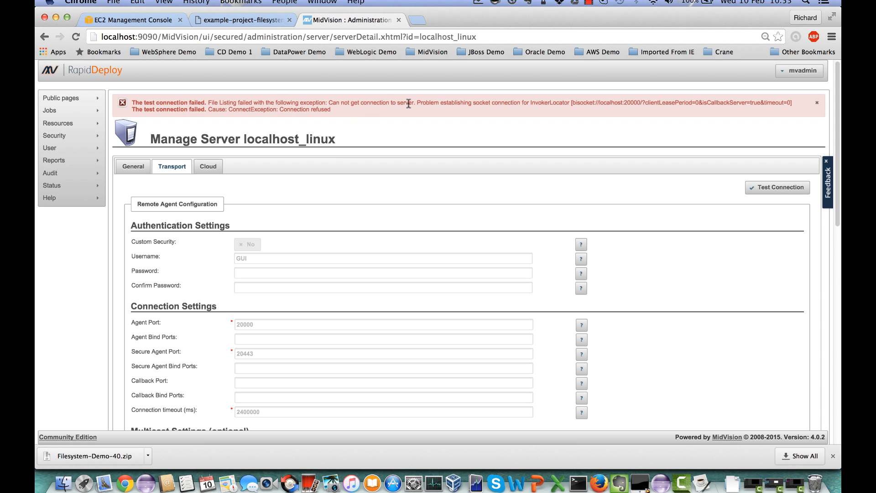
# Step: Switch to Terminal, change into the midvision bin directory and list its scripts
pyautogui.click(579, 487)
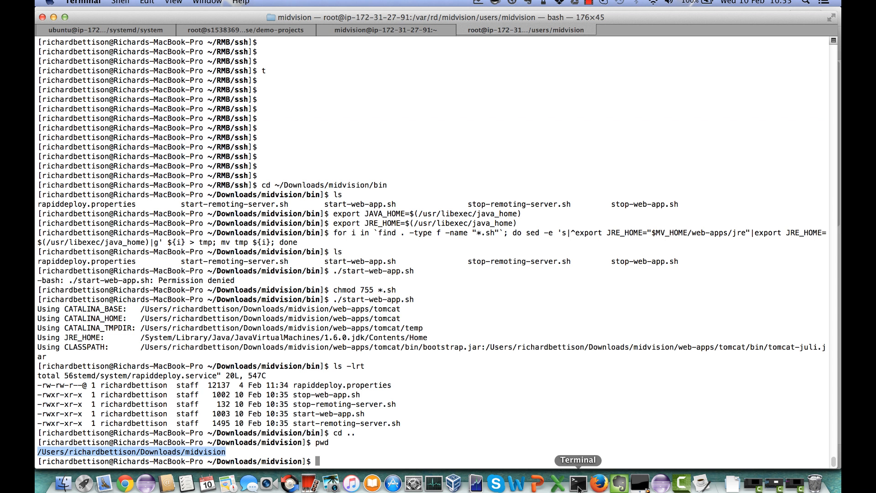
pyautogui.write('cd bin')
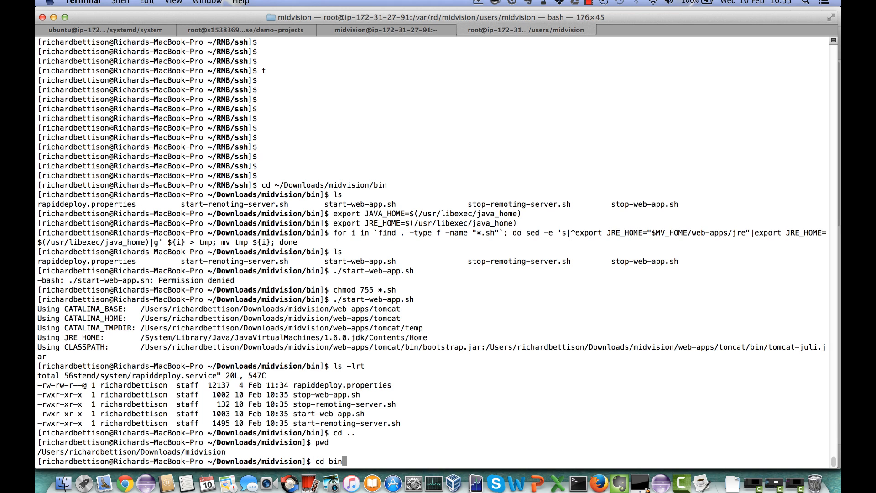
pyautogui.press('Return')
pyautogui.write('ls')
pyautogui.press('Return')
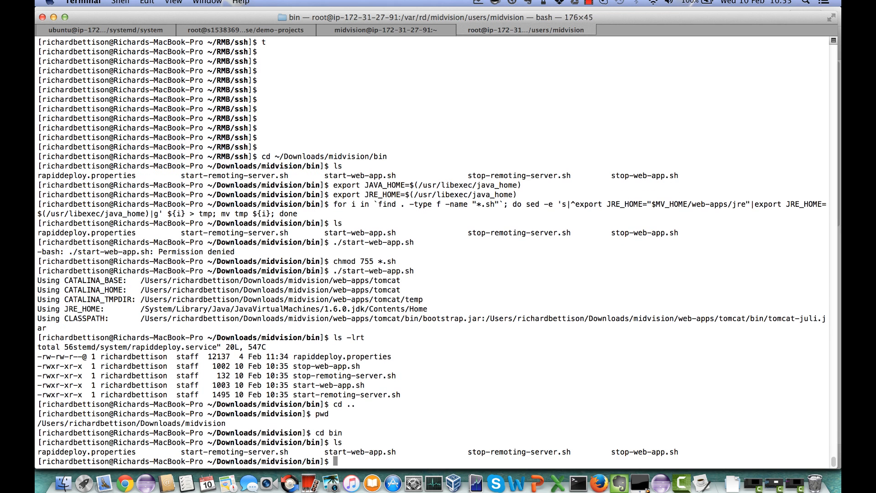
# Step: Start the RapidDeploy remote agent by running ./start-remoting-server.sh
pyautogui.write('./')
pyautogui.moveTo(181, 451); pyautogui.dragTo(292, 450)
pyautogui.write('start-remoting-server.sh')
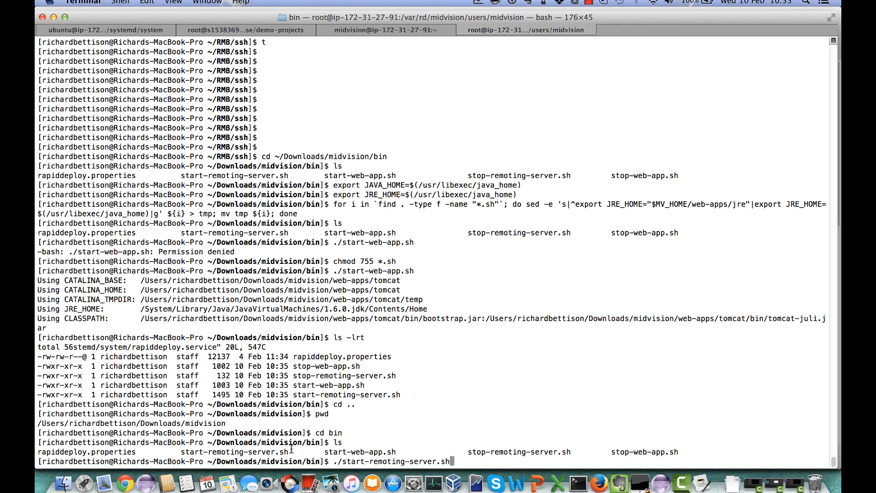
pyautogui.press('Return')
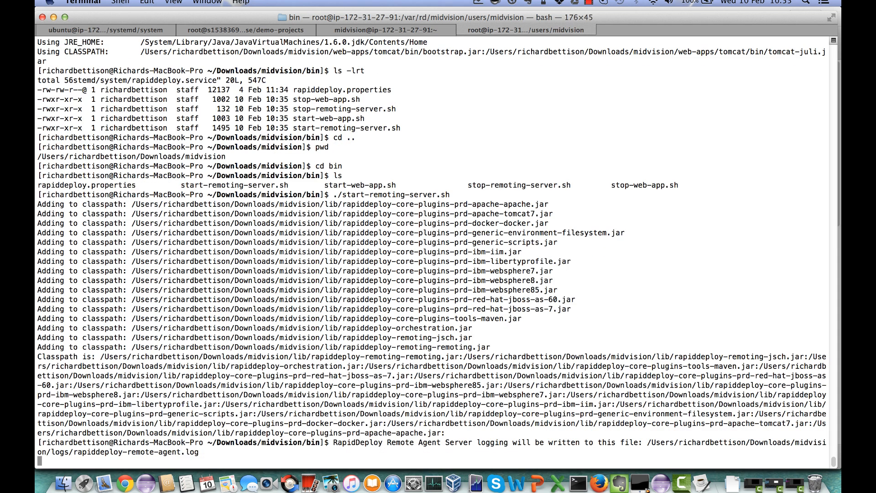
pyautogui.press('Return')
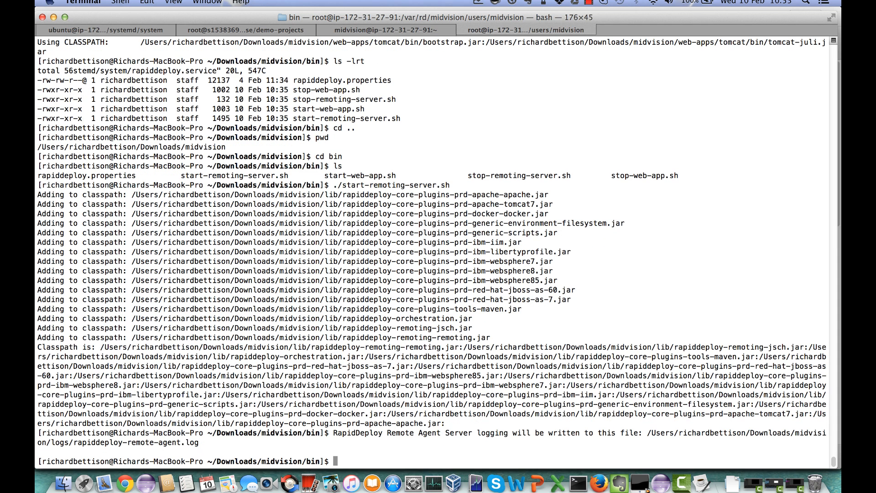
# Step: Return to Chrome and examine localhost_linux's connection, multicast, transport, secure transport, Java and agent settings
pyautogui.click(124, 483)
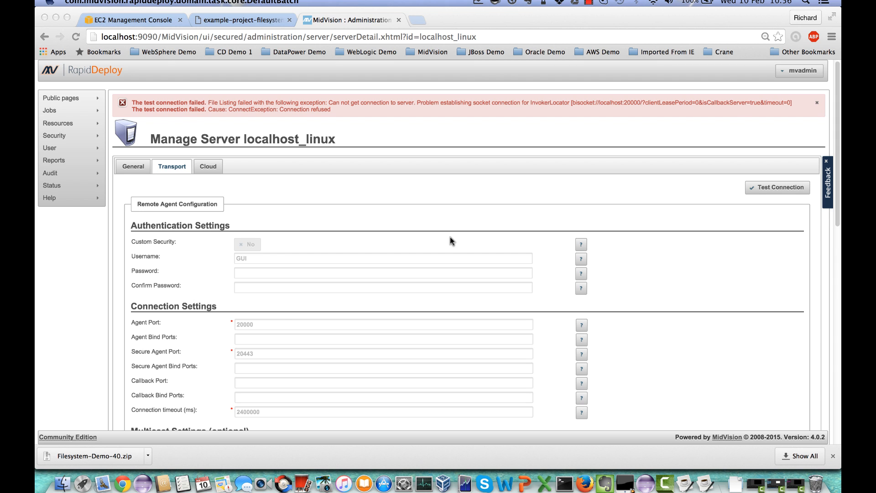
pyautogui.scroll(-3, 278, 314)
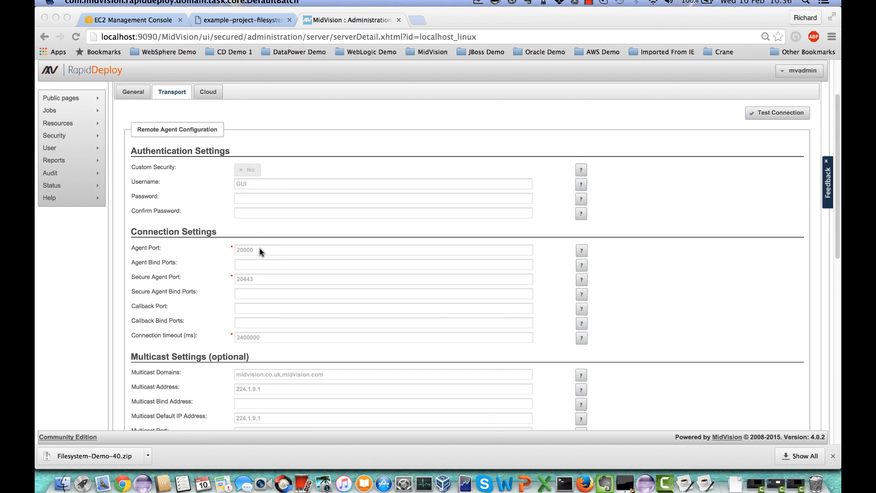
pyautogui.scroll(-1, 281, 284)
pyautogui.scroll(-5, 281, 287)
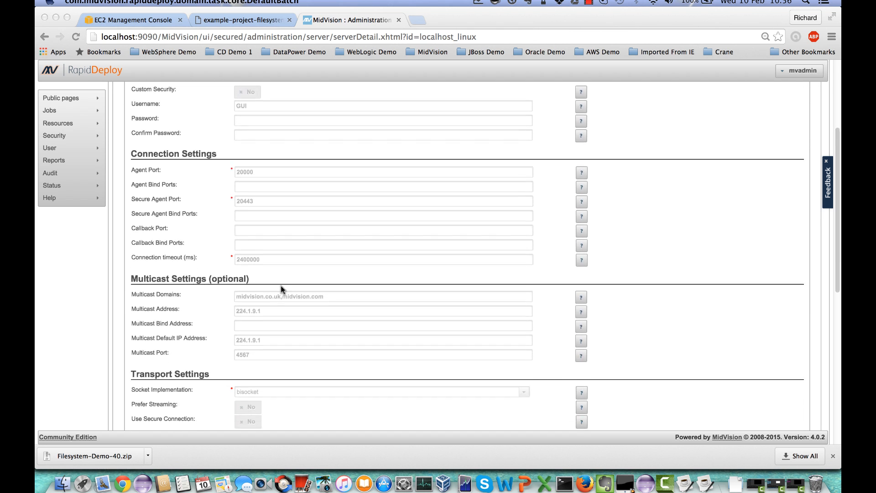
pyautogui.scroll(-3, 281, 287)
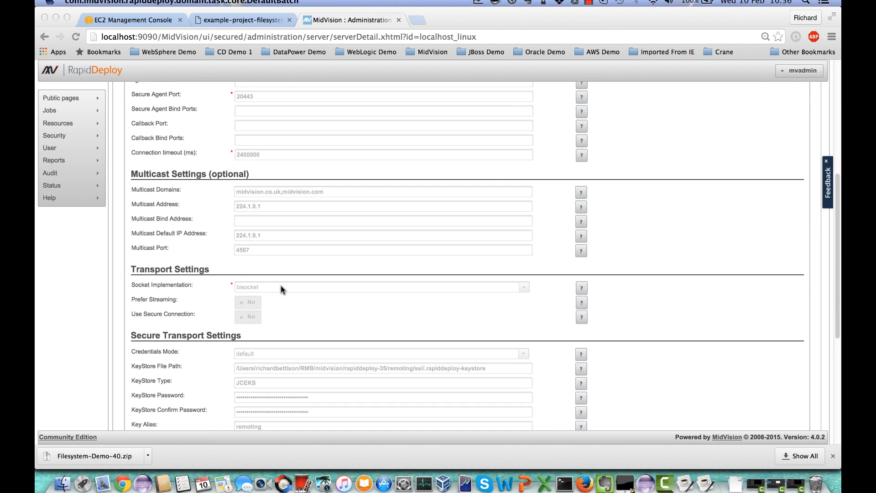
pyautogui.scroll(-5, 280, 286)
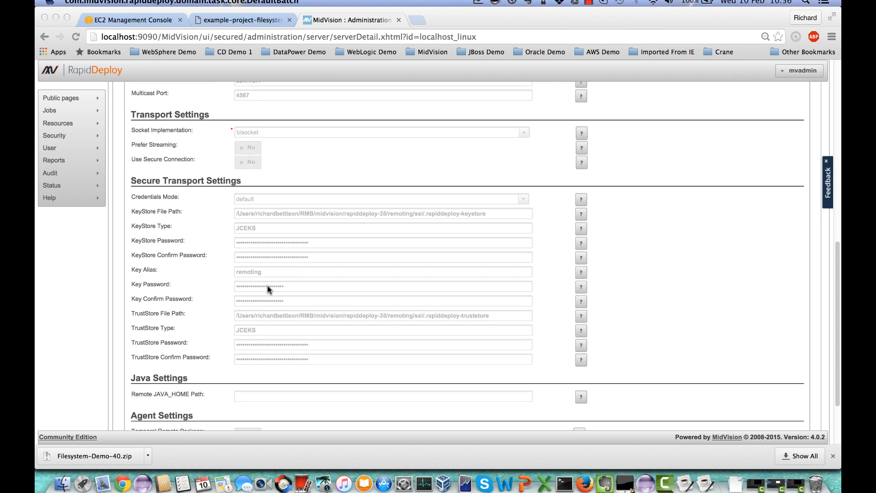
pyautogui.scroll(-1, 267, 285)
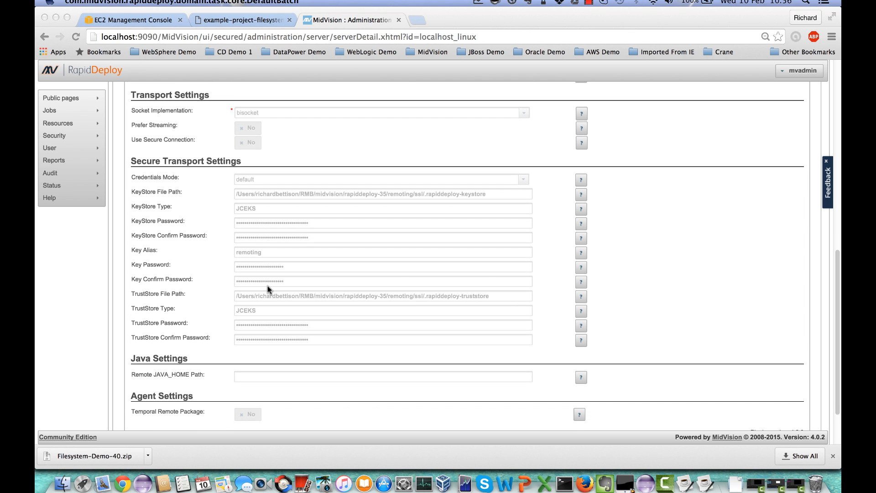
pyautogui.scroll(-1, 267, 286)
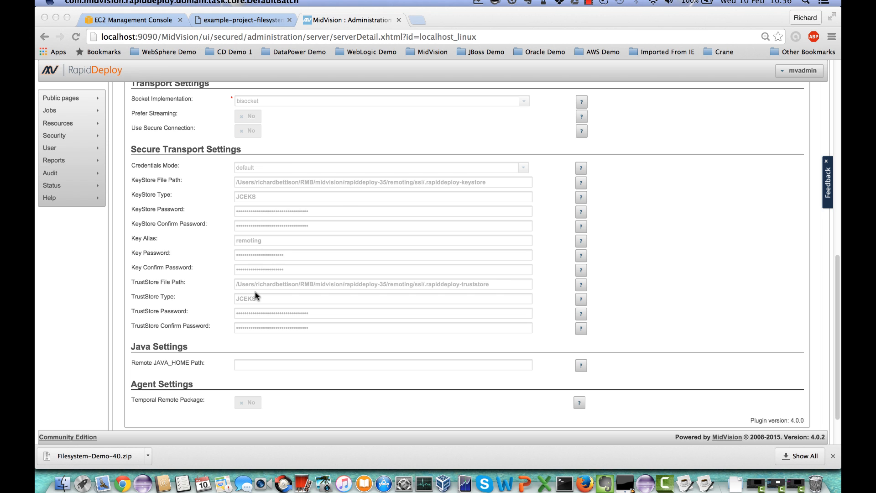
pyautogui.scroll(-2, 256, 294)
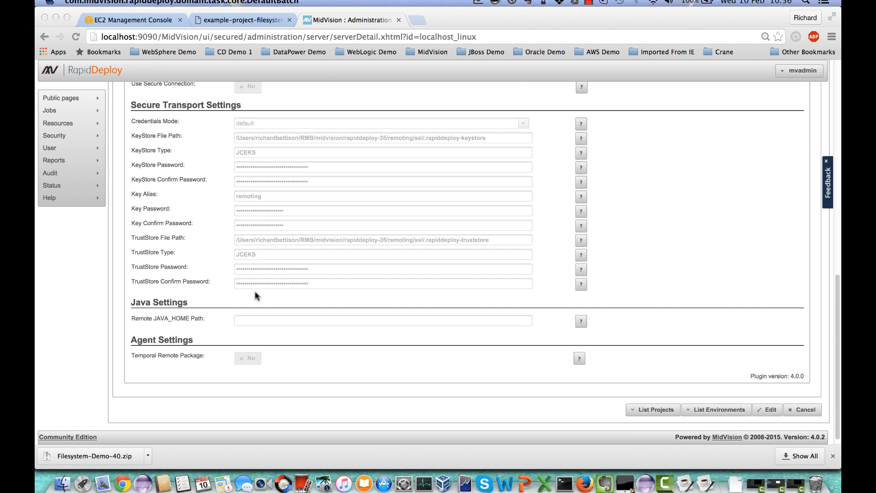
pyautogui.scroll(-2, 255, 294)
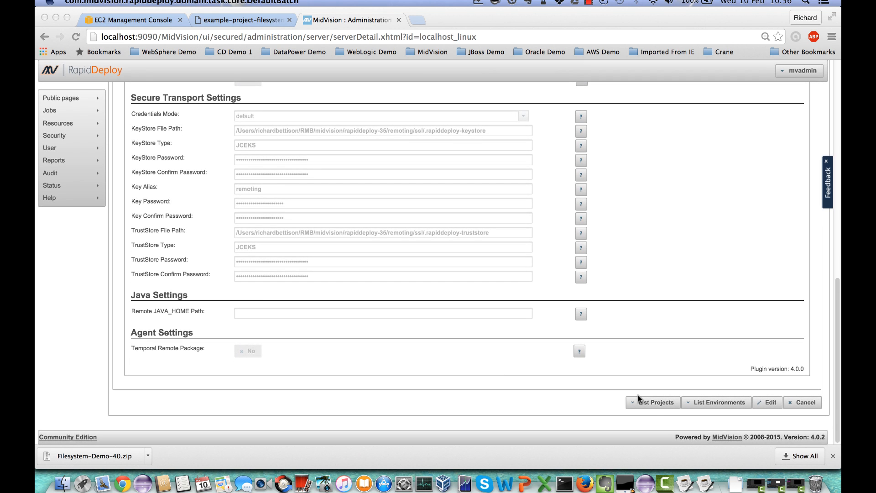
# Step: List the projects and environments associated with localhost_linux, and return to the start of its transport settings
pyautogui.click(653, 401)
pyautogui.click(654, 402)
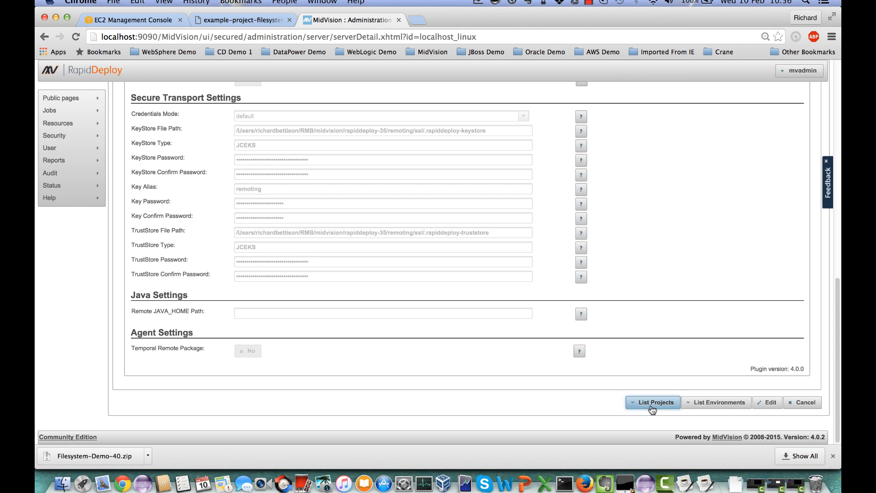
pyautogui.scroll(-4, 651, 405)
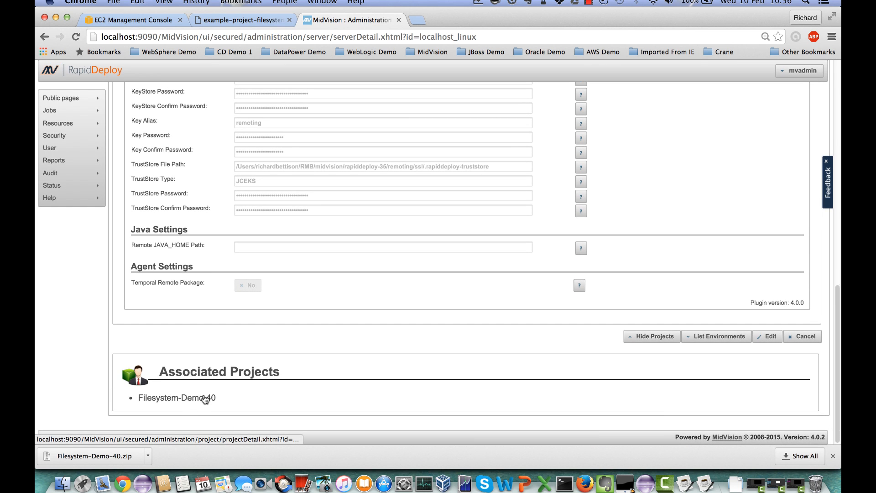
pyautogui.click(719, 338)
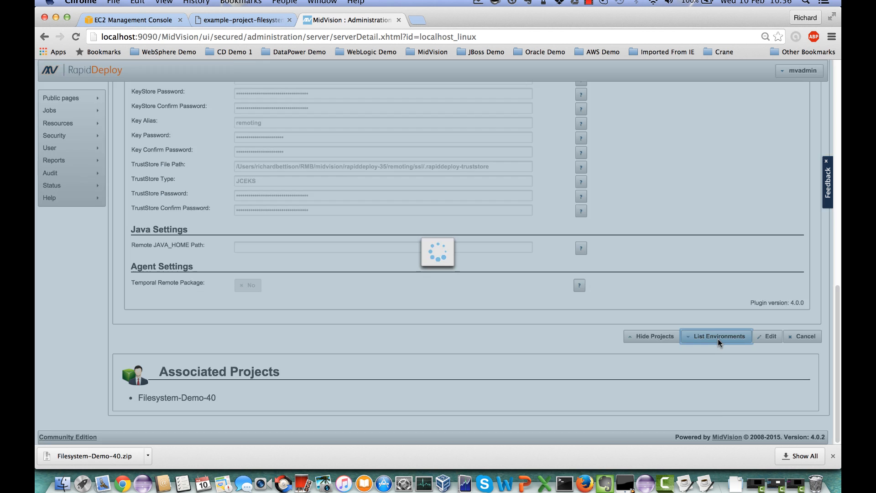
pyautogui.scroll(-3, 505, 358)
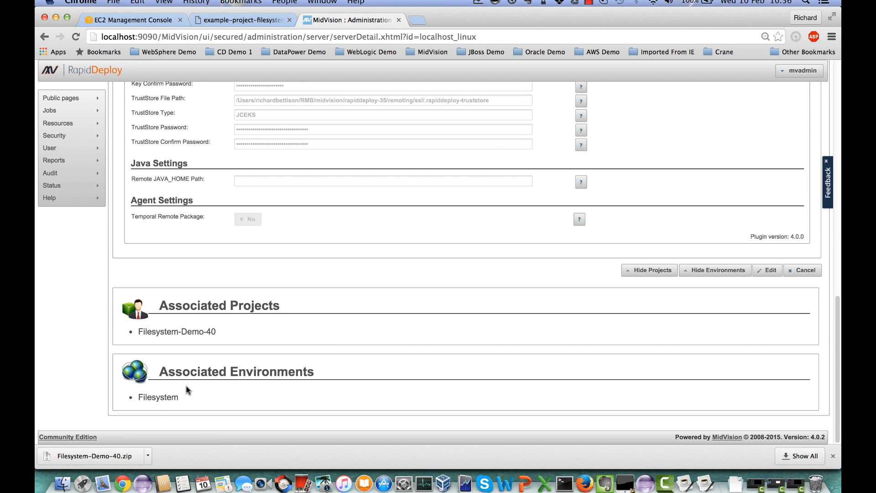
pyautogui.scroll(10, 157, 401)
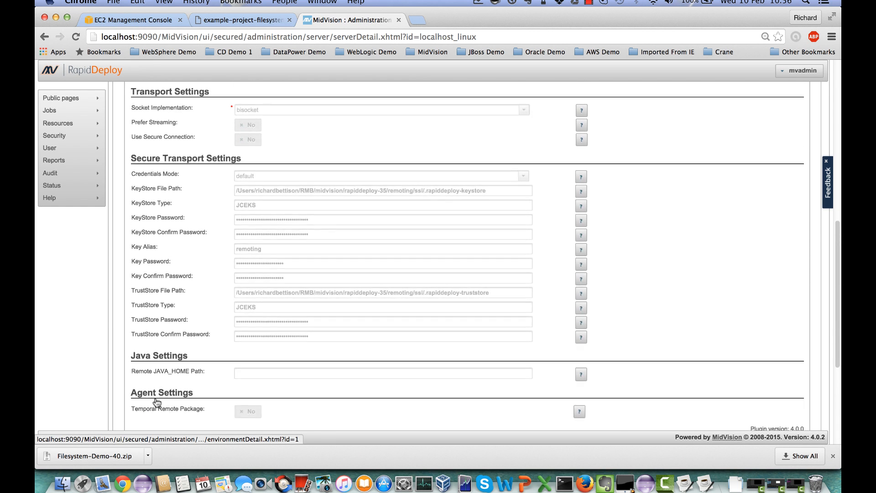
pyautogui.scroll(4, 155, 399)
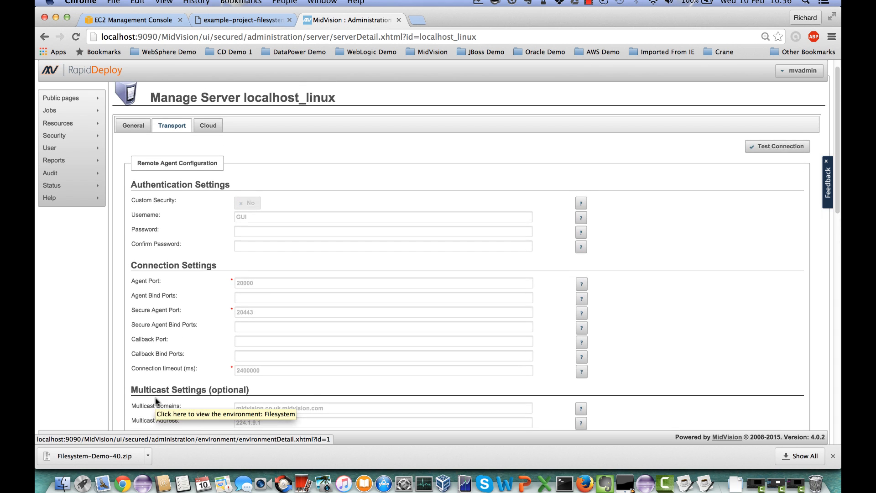
# Step: Open the Filesystem-Demo-40 project from localhost_linux's associated projects and open its packages for editing
pyautogui.scroll(-12, 386, 223)
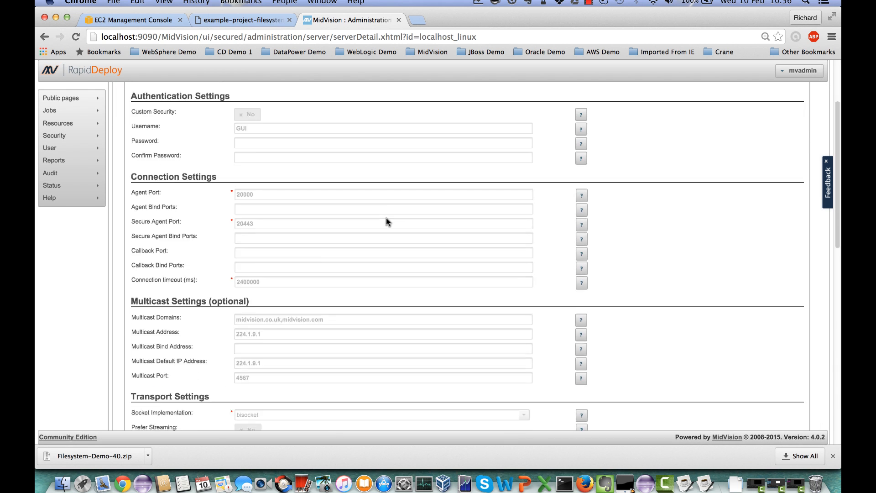
pyautogui.scroll(-2, 386, 220)
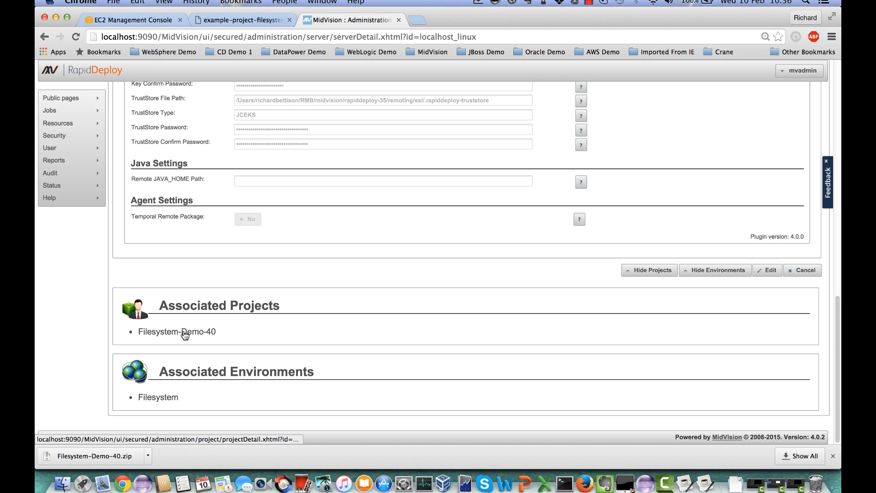
pyautogui.click(185, 333)
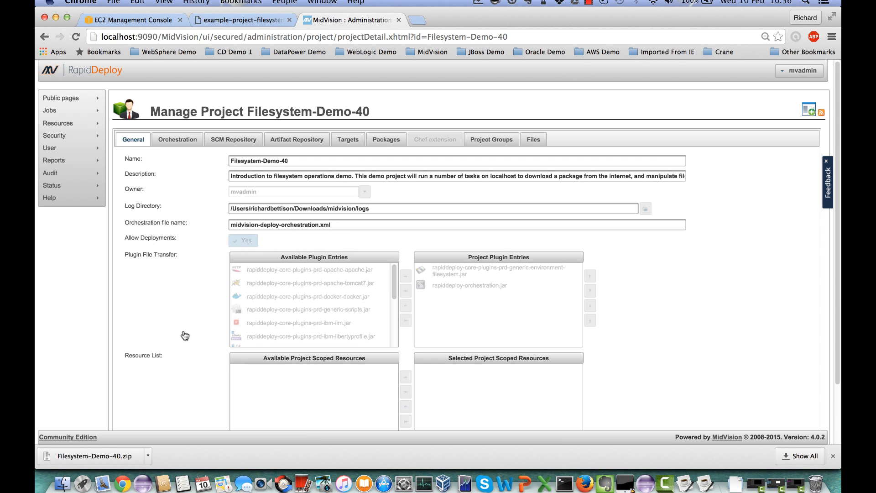
pyautogui.click(383, 146)
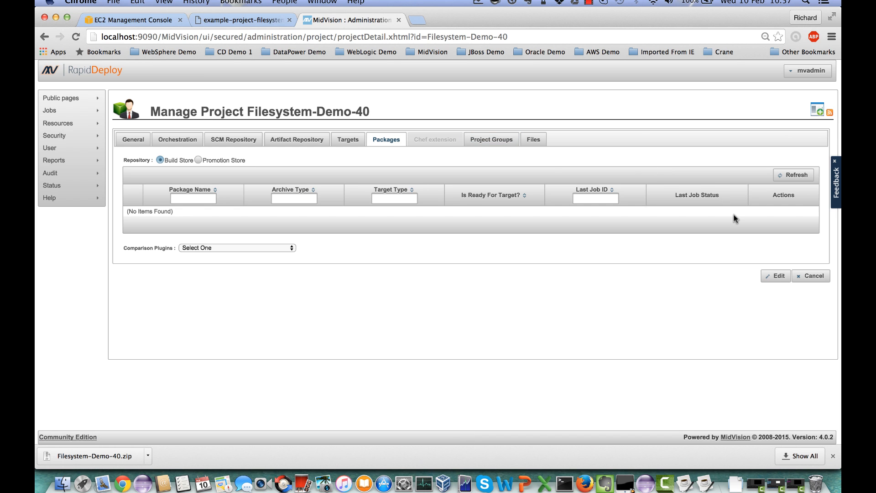
pyautogui.click(777, 277)
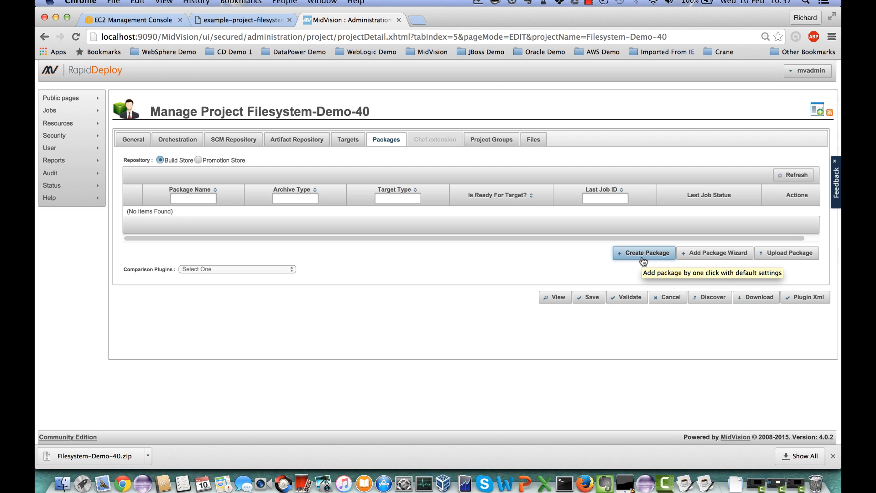
# Step: Create a Filesystem-Demo-40 package with the default settings and refresh the package list
pyautogui.click(714, 257)
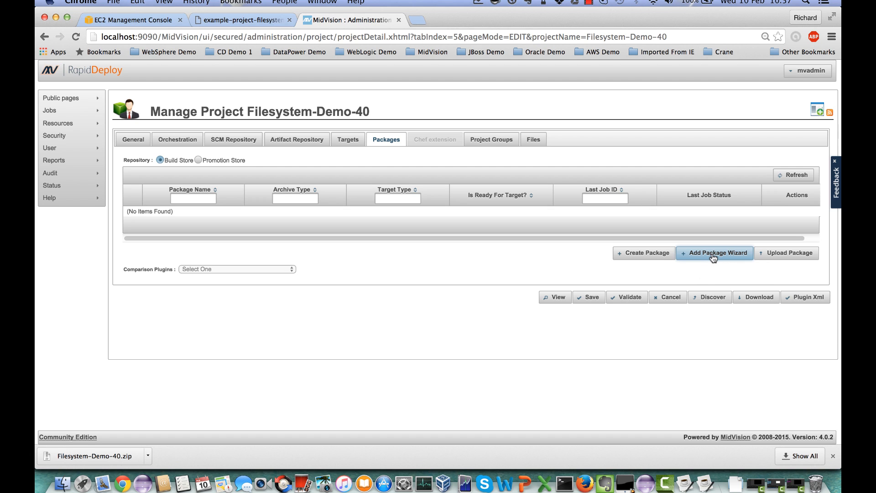
pyautogui.click(641, 252)
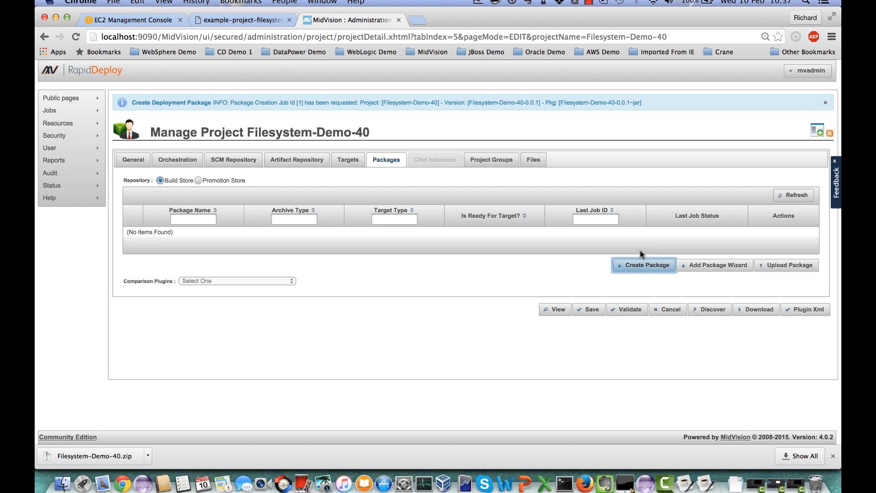
pyautogui.click(790, 196)
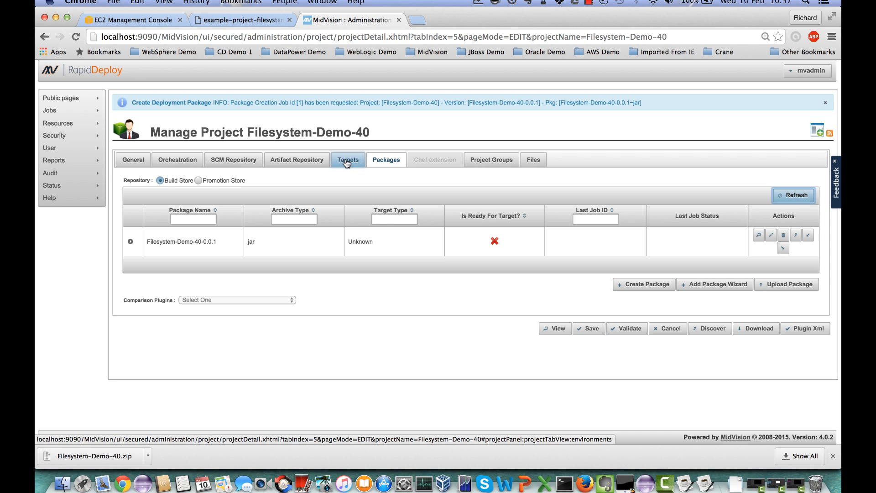
# Step: Check the project's targets and set up a new job for the Filesystem-Demo-40 project
pyautogui.moveTo(74, 112)
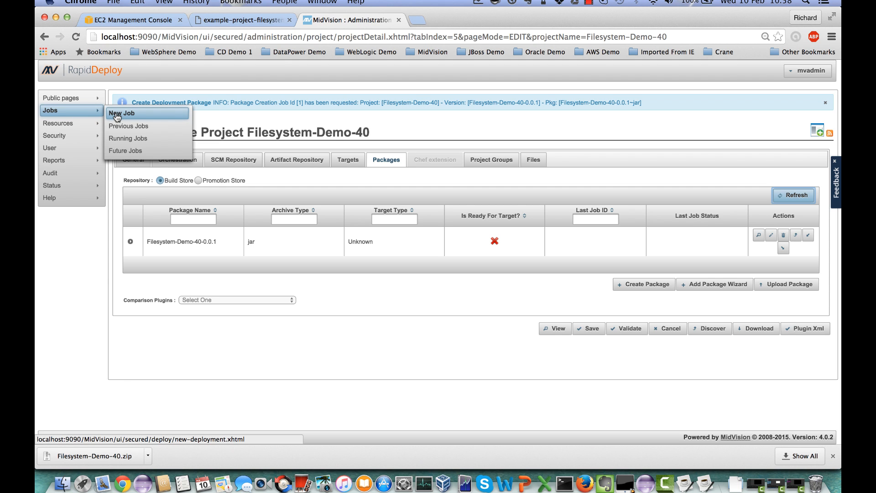
pyautogui.click(345, 160)
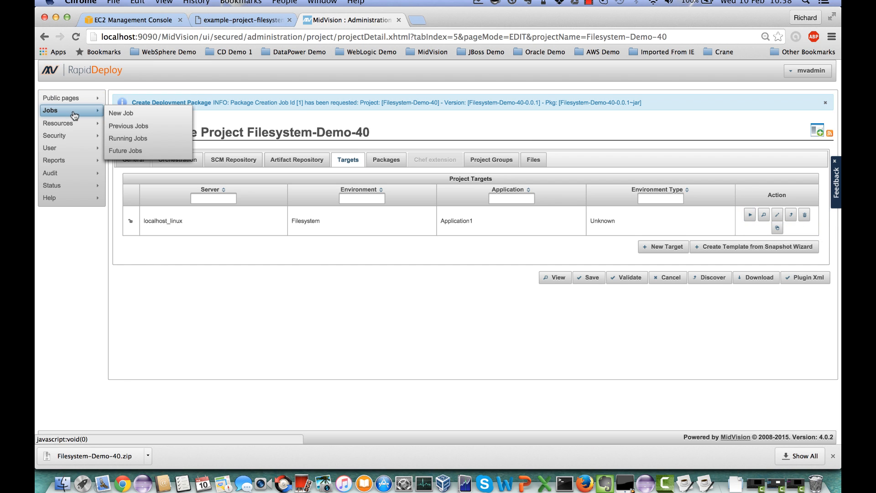
pyautogui.click(127, 114)
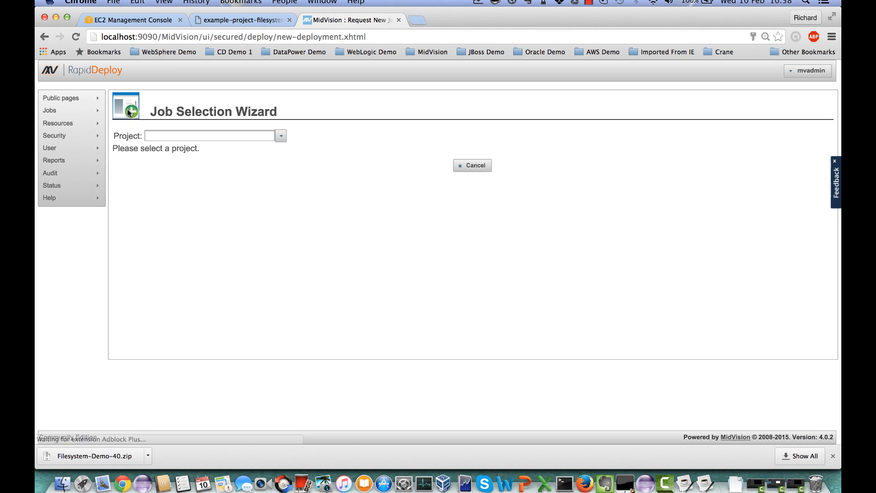
pyautogui.click(281, 137)
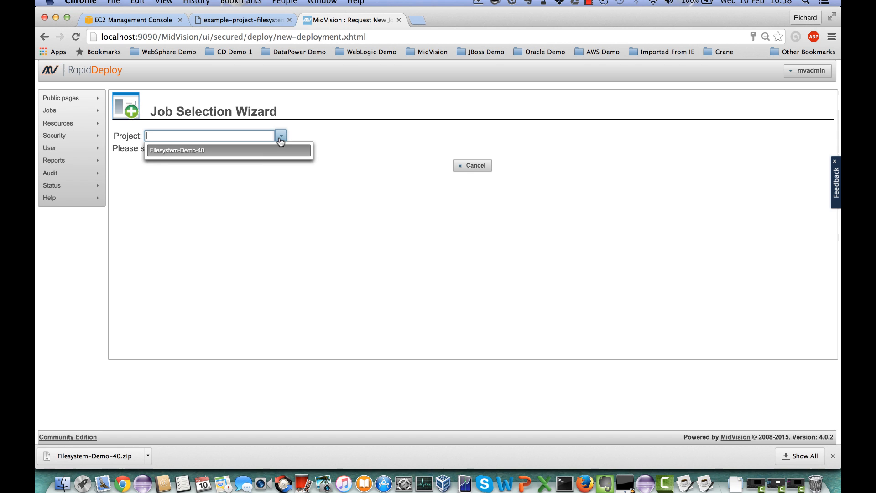
pyautogui.click(256, 152)
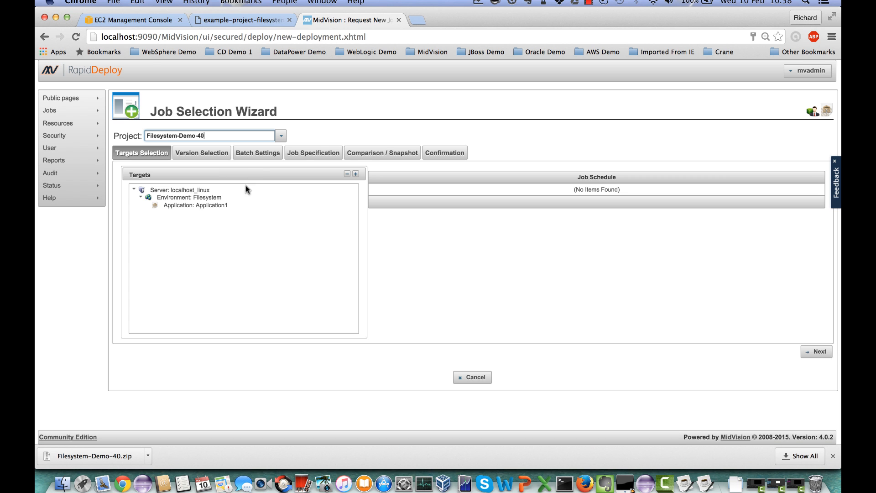
# Step: Add Application1 in localhost_linux's Filesystem environment to the job schedule and proceed to version selection
pyautogui.click(195, 191)
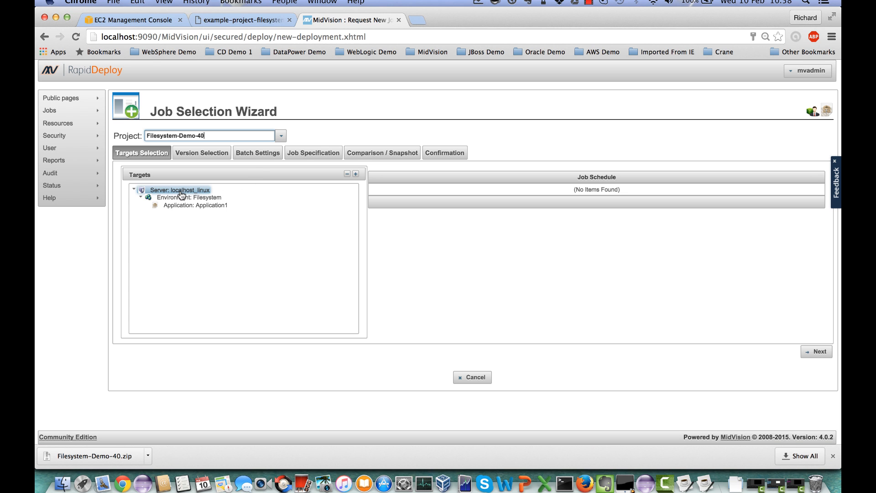
pyautogui.click(184, 198)
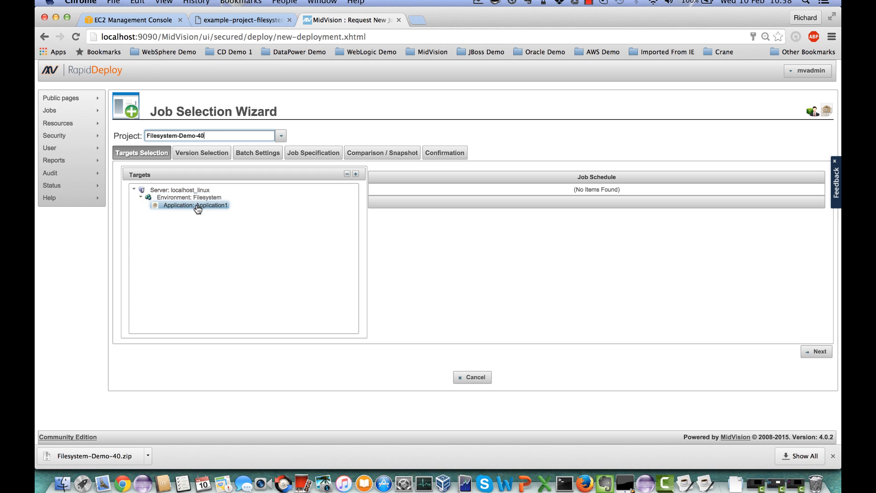
pyautogui.click(197, 206)
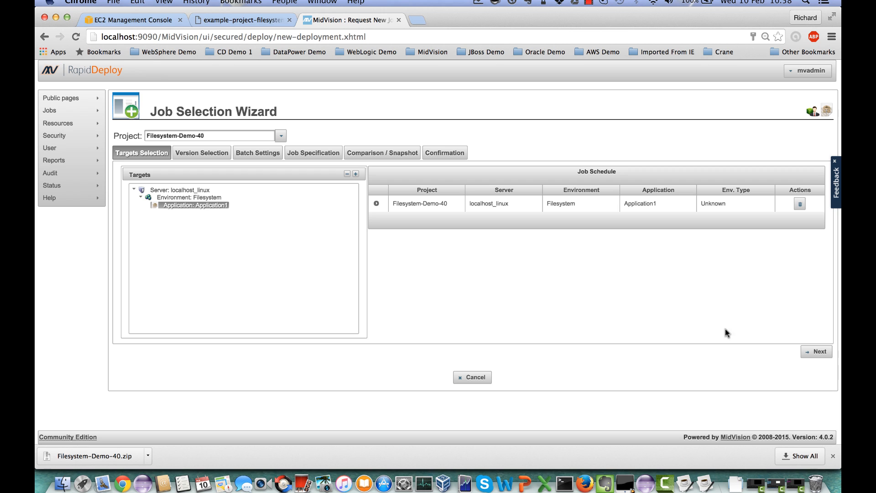
pyautogui.click(820, 354)
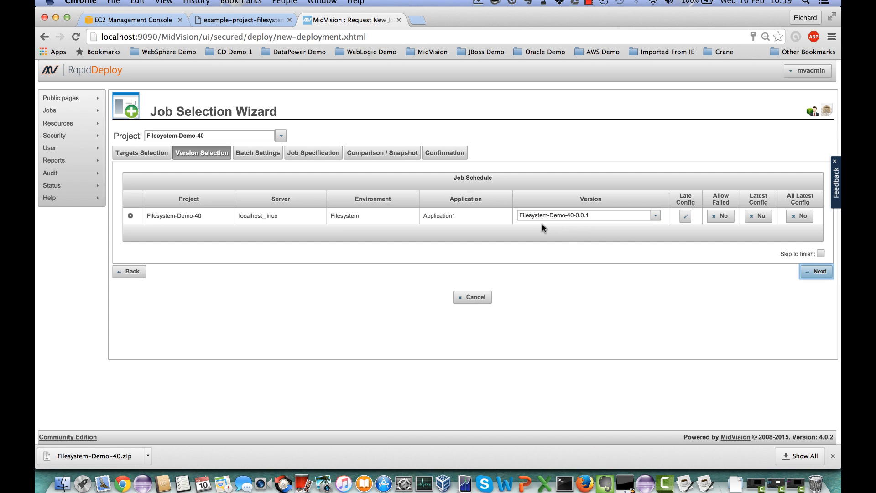
# Step: Use version Filesystem-Demo-40-0.0.1 for the job and skip the remaining wizard stages to reach its confirmation
pyautogui.click(656, 216)
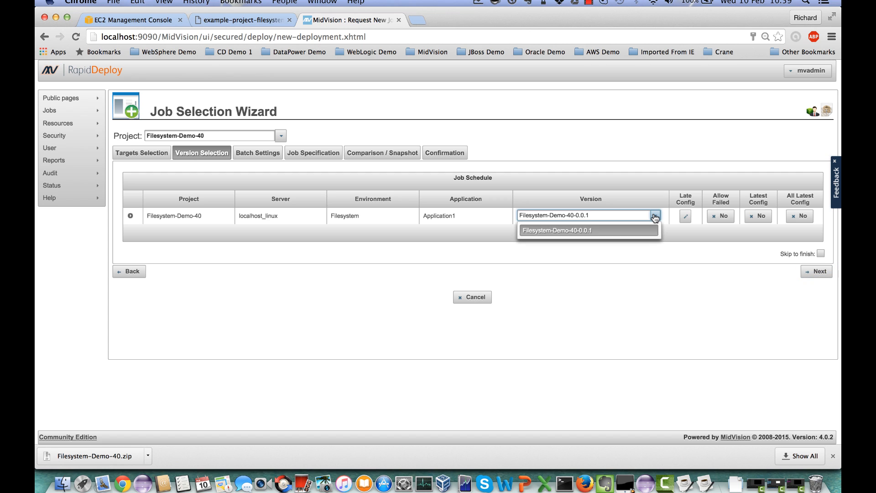
pyautogui.click(656, 216)
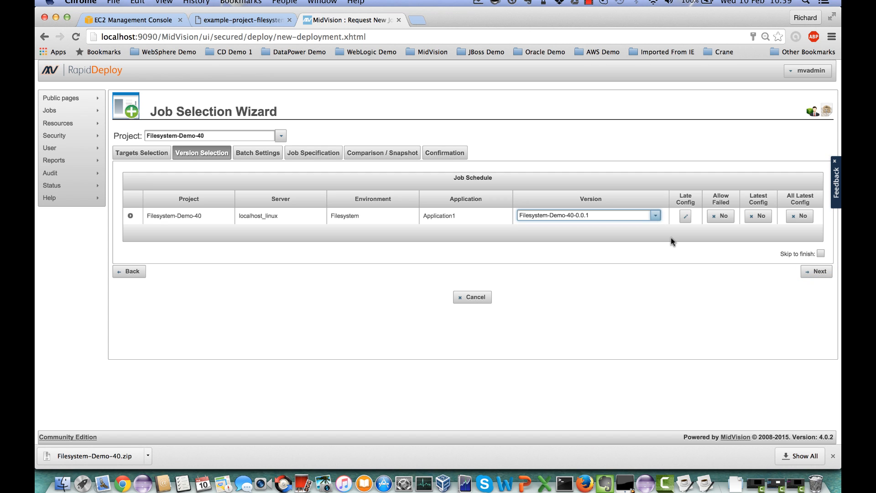
pyautogui.click(821, 255)
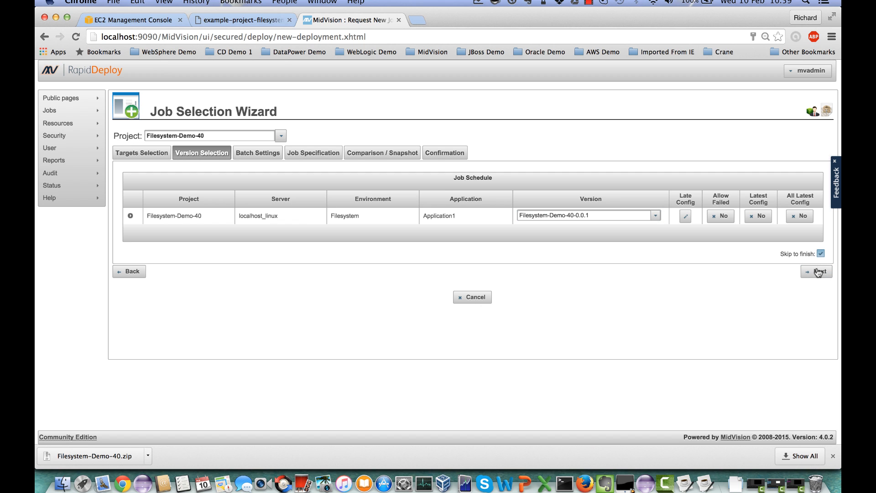
pyautogui.click(818, 273)
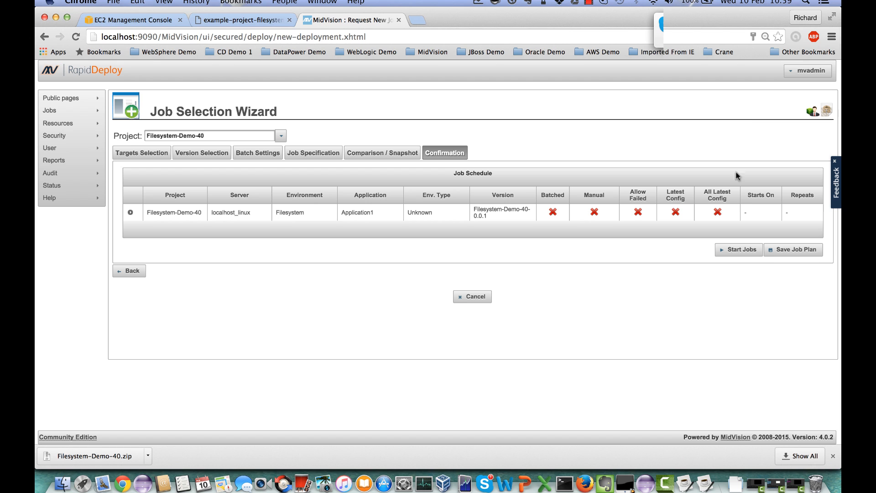
# Step: Start the scheduled job with the summary note "New Job" and confirm it
pyautogui.click(732, 251)
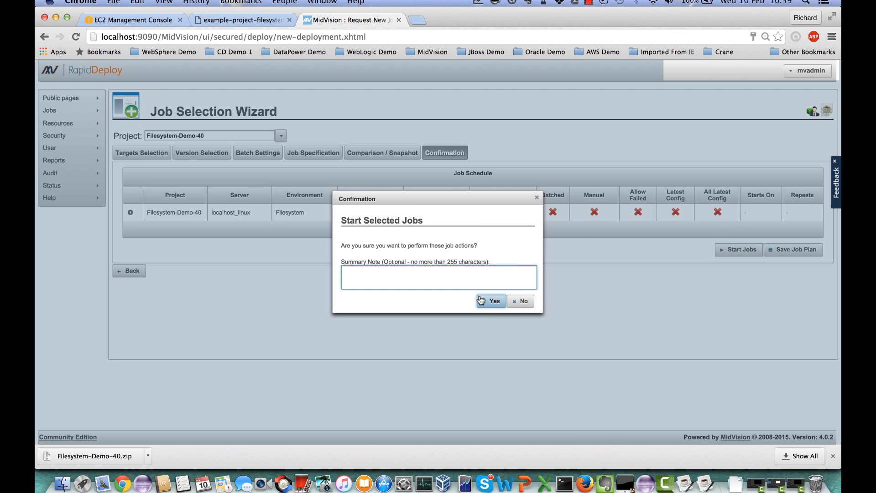
pyautogui.write('New Job')
pyautogui.click(484, 304)
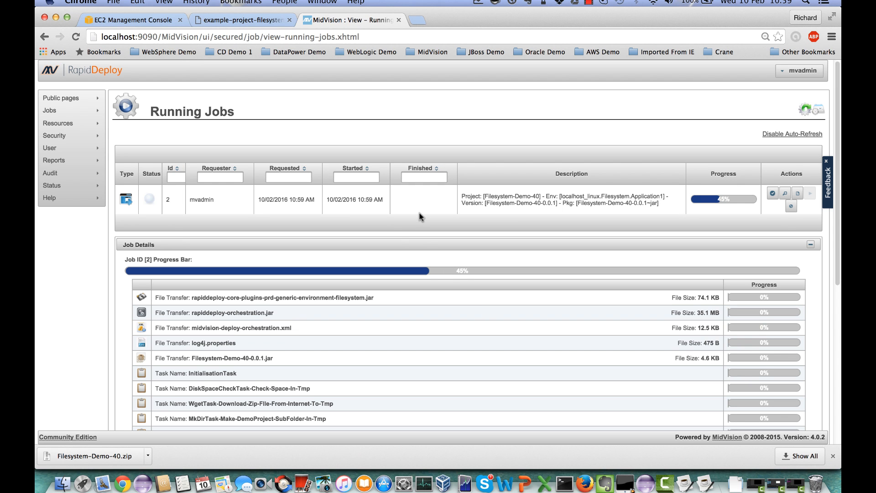
# Step: Examine the running job's overall progress and the progress of each file transfer and deployment task
pyautogui.scroll(-1, 420, 214)
pyautogui.scroll(-3, 420, 213)
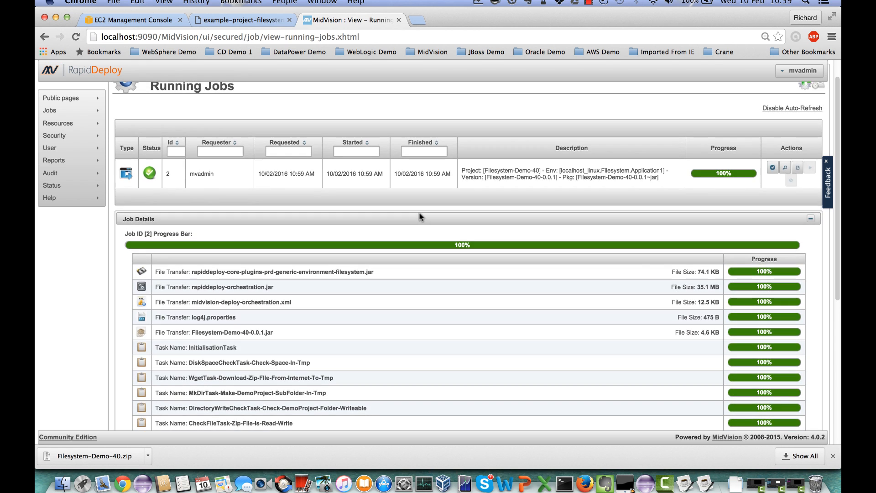
pyautogui.scroll(-4, 420, 213)
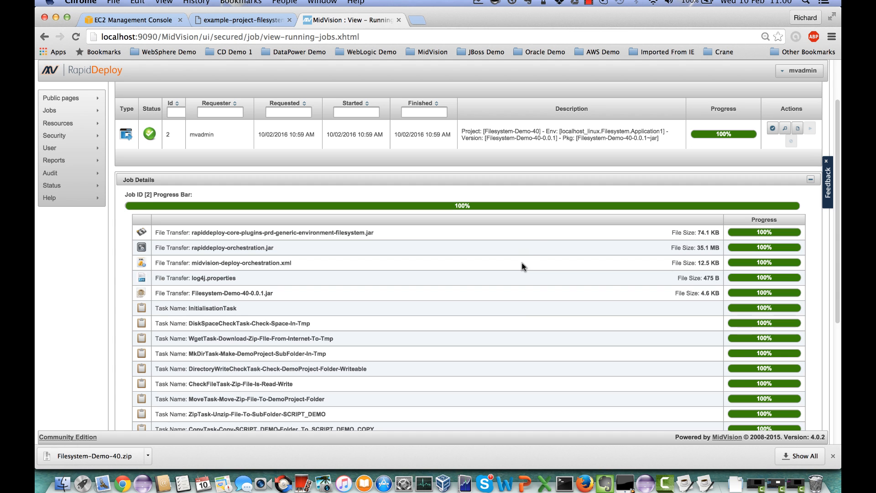
pyautogui.scroll(-5, 524, 307)
pyautogui.scroll(-2, 523, 310)
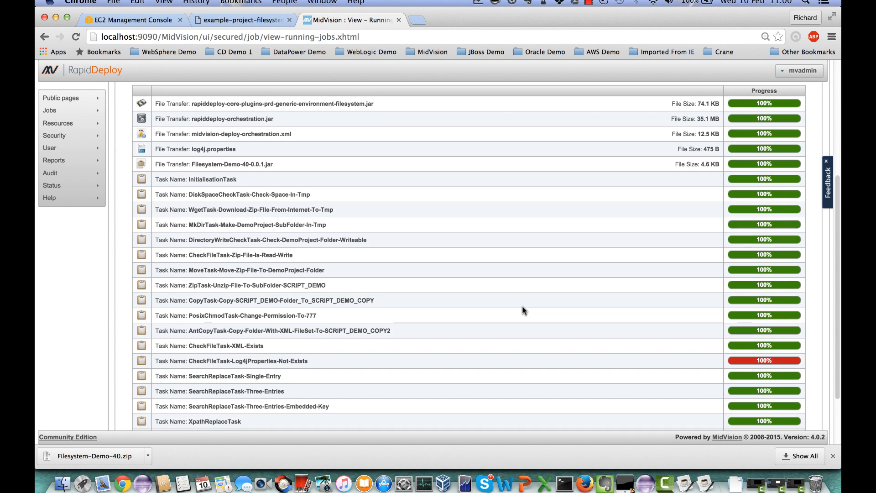
pyautogui.scroll(-2, 523, 310)
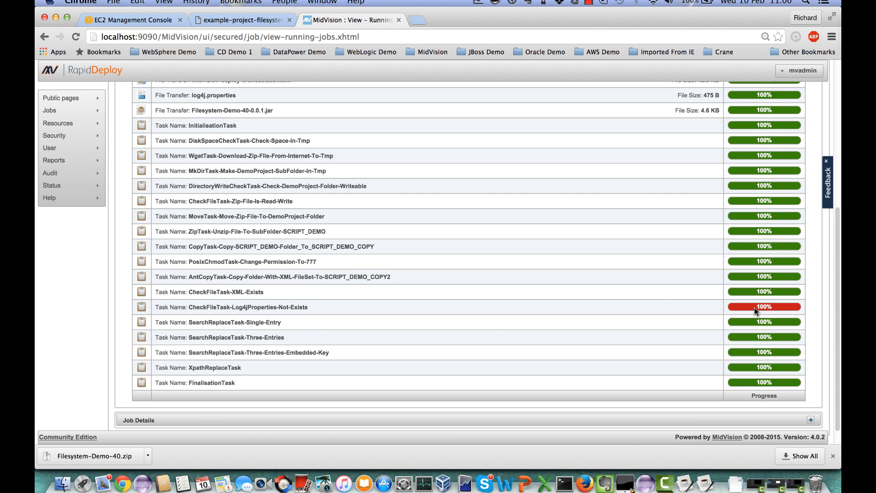
pyautogui.scroll(10, 604, 288)
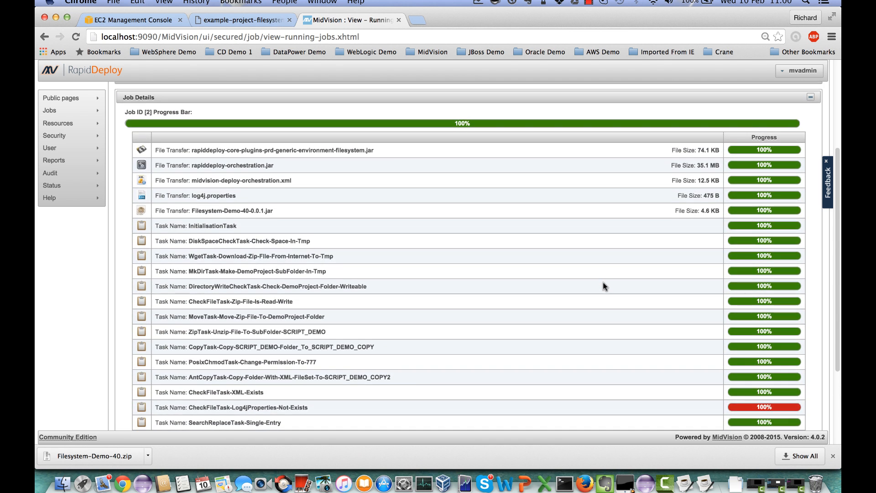
pyautogui.scroll(-10, 603, 287)
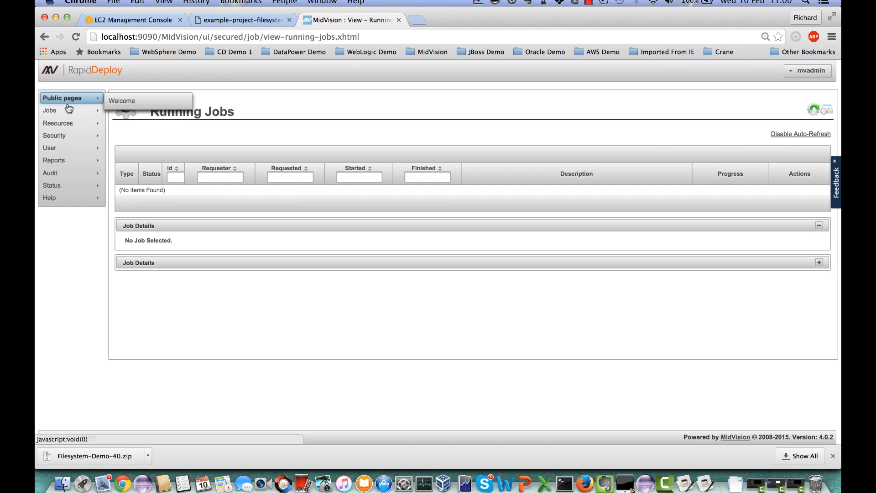
# Step: Review the previous jobs, read the package creation job's log under the other jobs, and return to the project jobs
pyautogui.moveTo(68, 110)
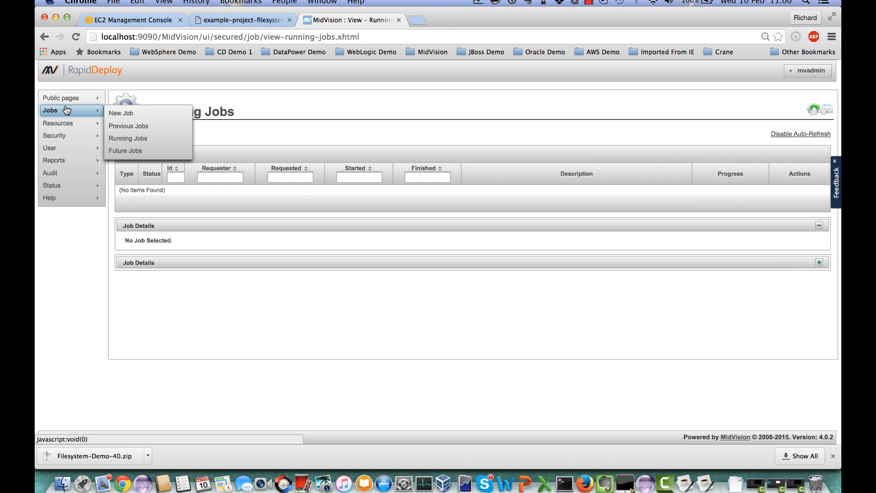
pyautogui.click(133, 127)
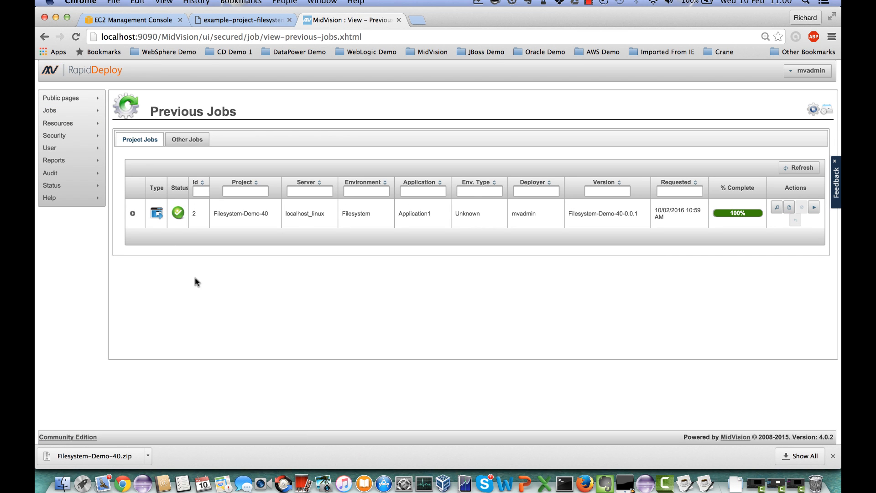
pyautogui.click(183, 140)
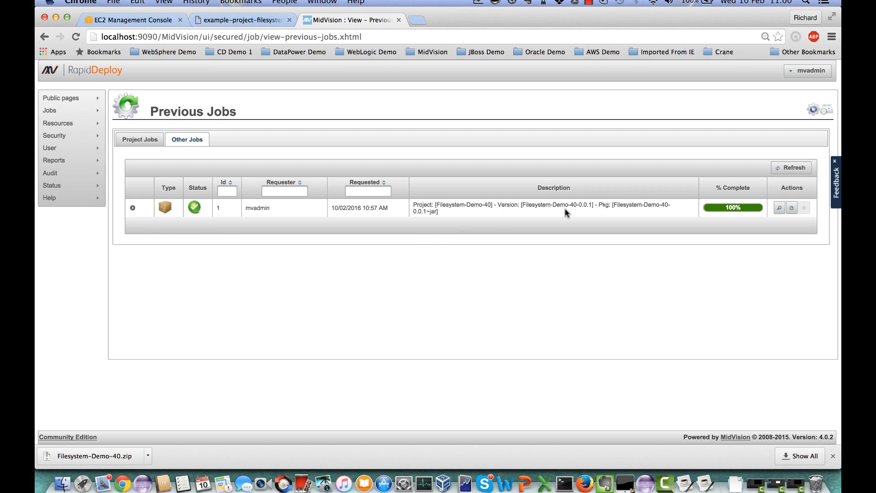
pyautogui.click(778, 209)
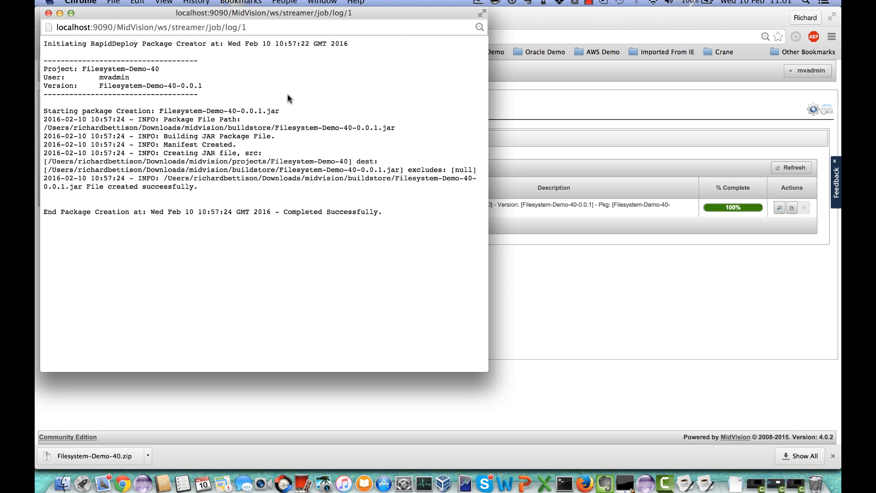
pyautogui.click(48, 14)
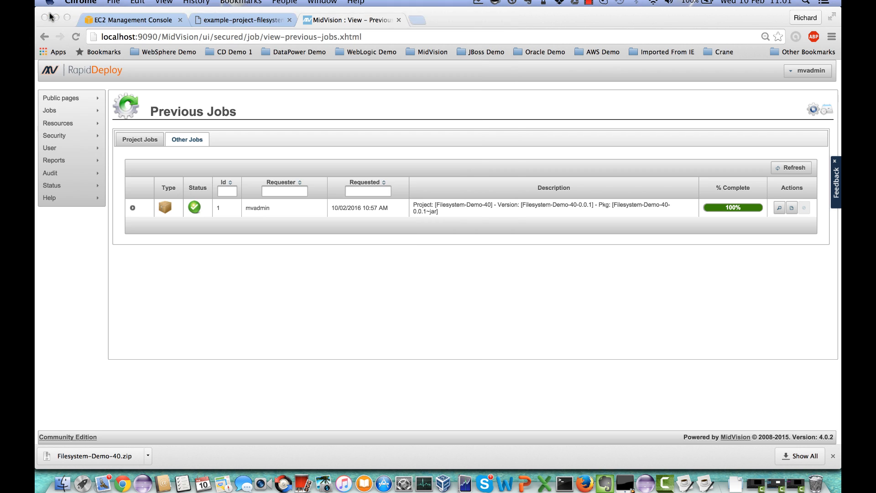
pyautogui.click(133, 140)
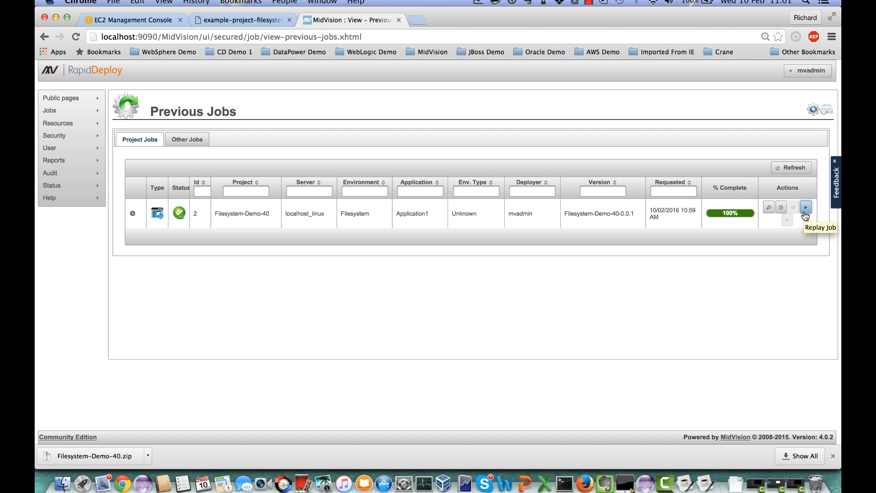
# Step: Open the log of the Filesystem-Demo-40 deployment job, enlarge its window and check the job number and version in its header
pyautogui.click(782, 209)
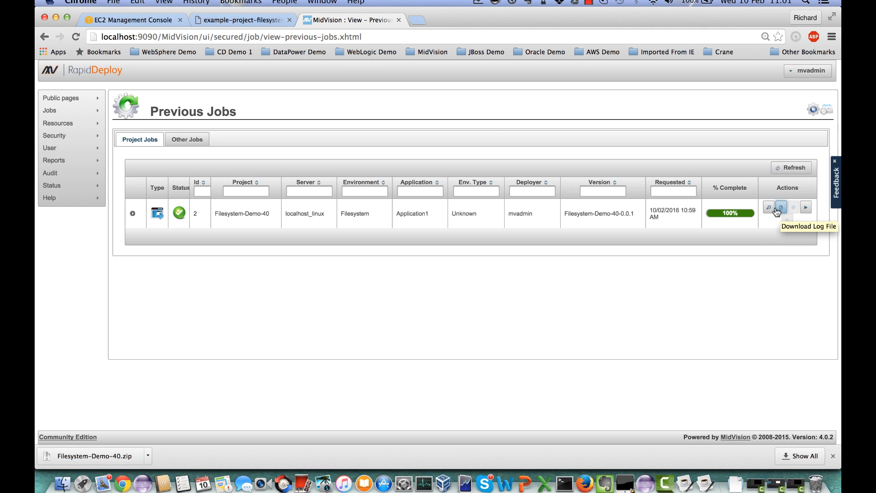
pyautogui.click(769, 209)
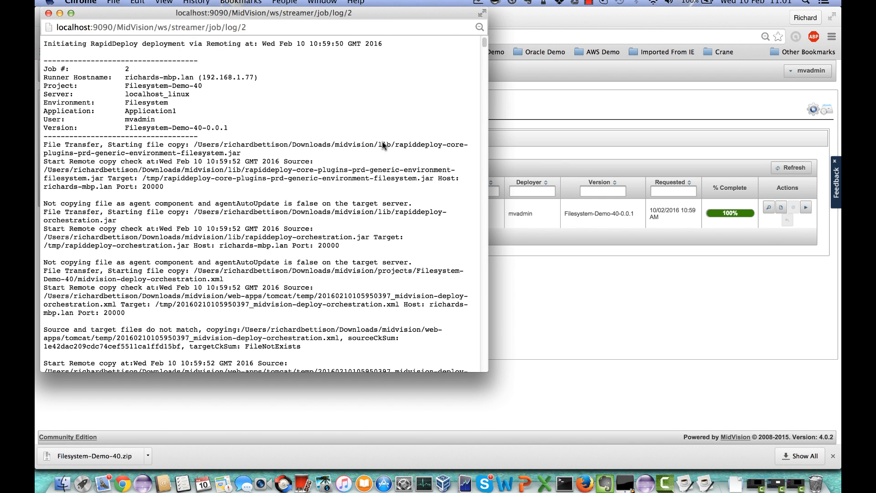
pyautogui.click(71, 14)
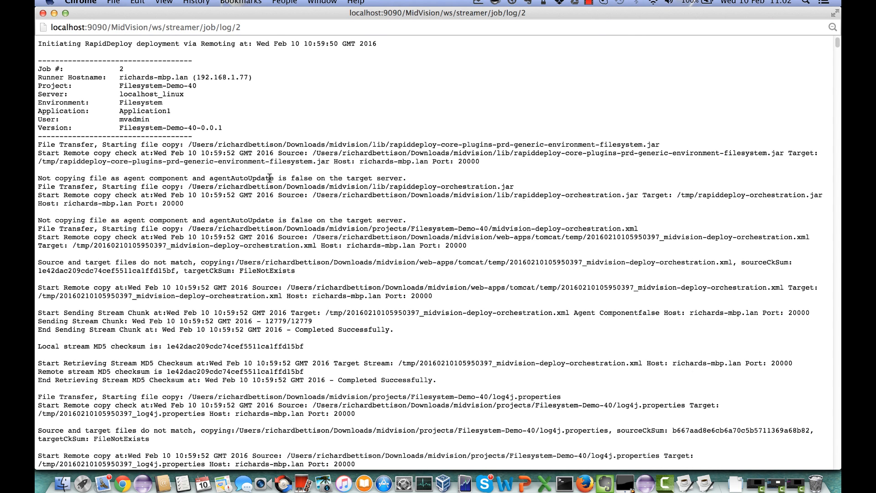
pyautogui.doubleClick(123, 70)
pyautogui.doubleClick(169, 127)
# Step: Examine the log's file transfer entries, starting with the filesystem plugin copy and including the checksum comparisons
pyautogui.scroll(-3, 190, 197)
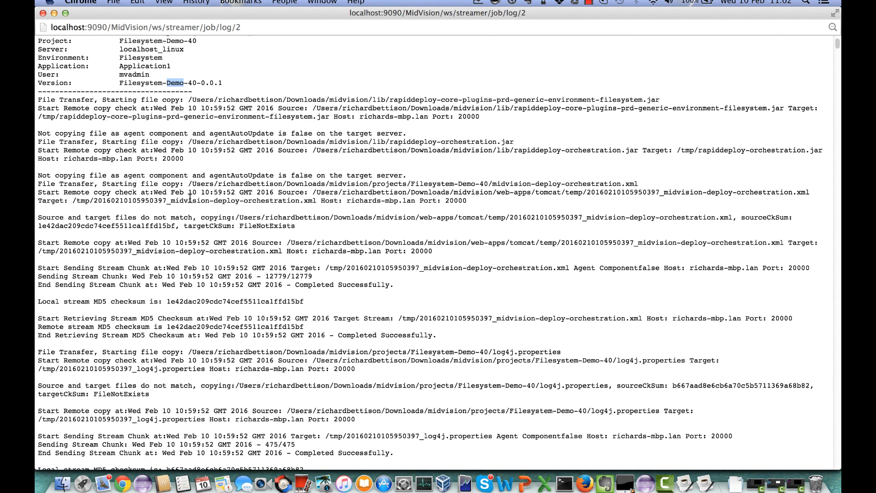
pyautogui.click(38, 102)
pyautogui.moveTo(38, 102); pyautogui.dragTo(49, 124)
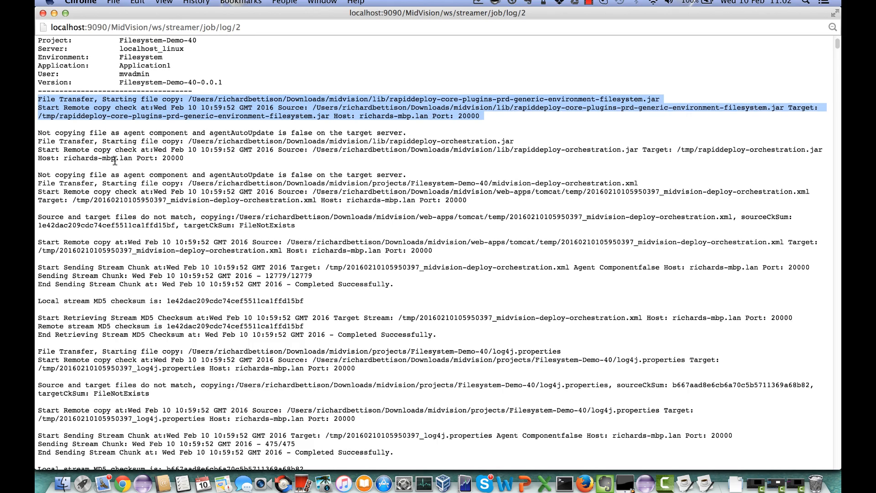
pyautogui.scroll(-5, 115, 160)
pyautogui.scroll(-4, 115, 160)
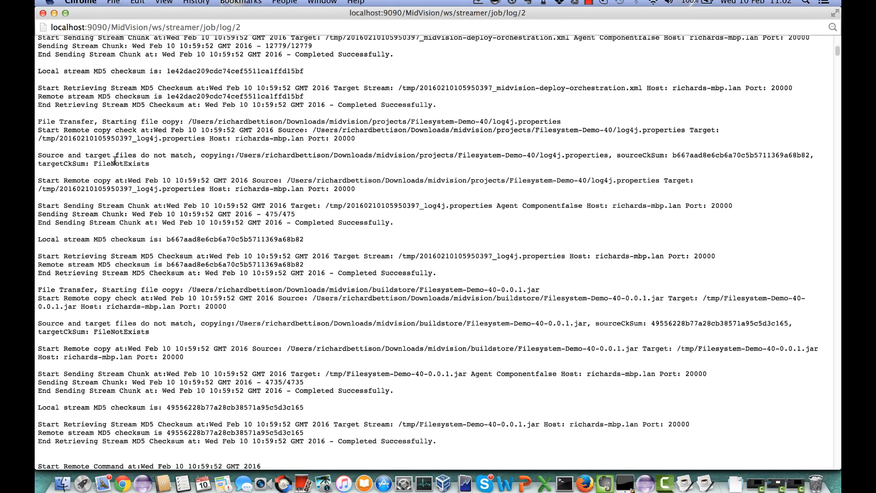
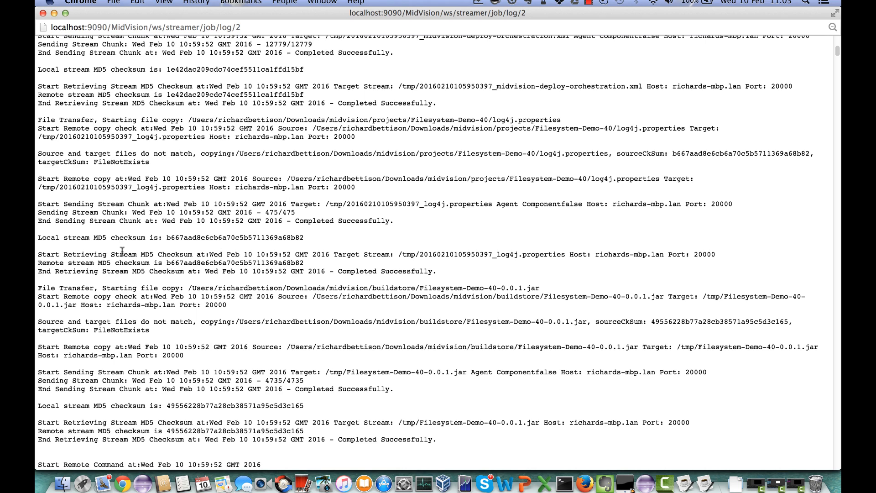
# Step: Read the log's remote command details and the InitialisationTask section, including its resources and plugin manifest entries
pyautogui.scroll(-5, 134, 287)
pyautogui.scroll(-6, 134, 287)
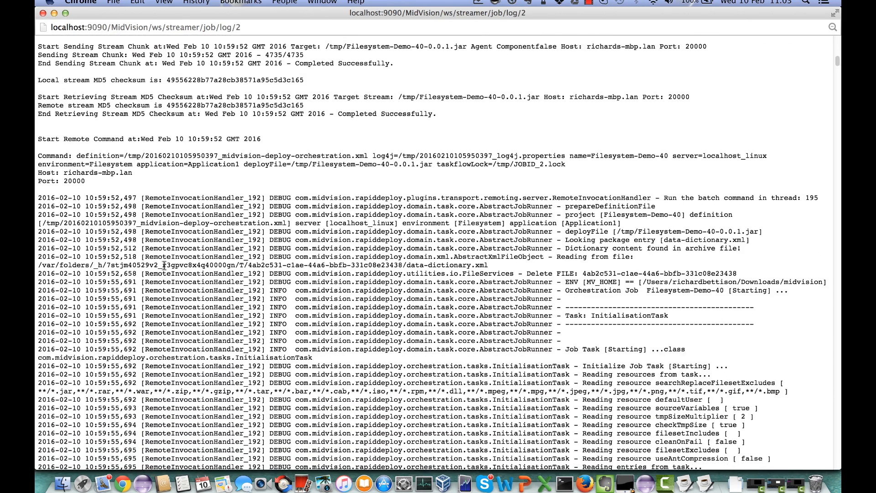
pyautogui.scroll(-1, 216, 224)
pyautogui.scroll(-1, 216, 225)
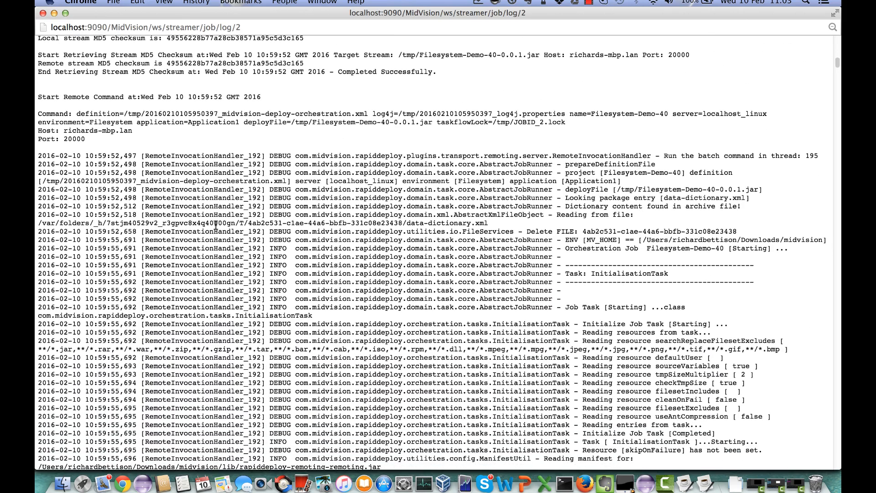
pyautogui.scroll(-4, 216, 224)
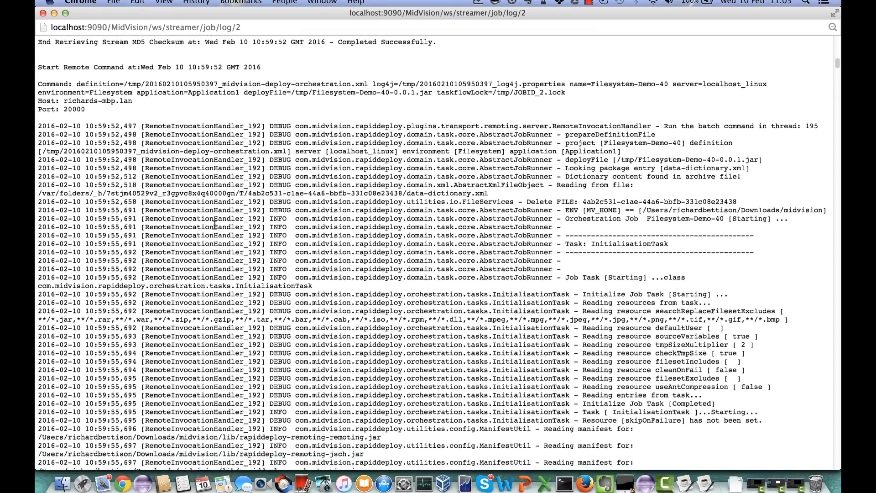
pyautogui.scroll(-5, 215, 225)
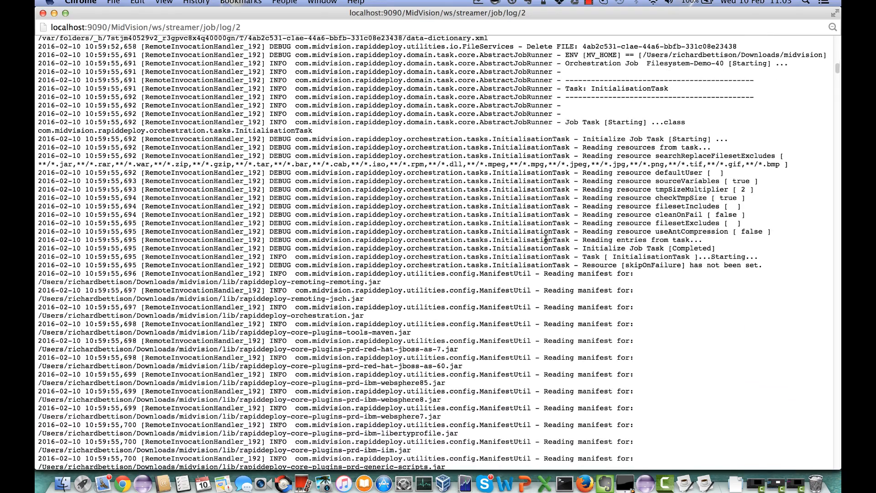
pyautogui.scroll(-10, 545, 240)
pyautogui.scroll(-20, 544, 238)
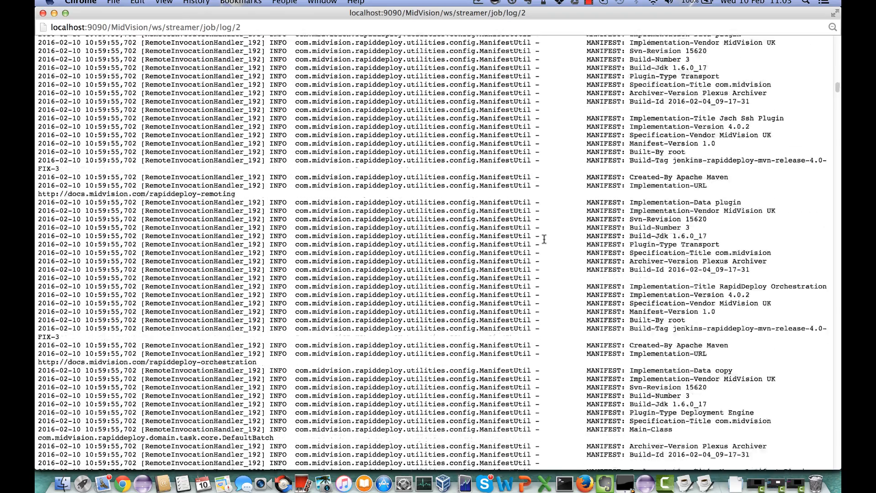
pyautogui.scroll(-15, 544, 239)
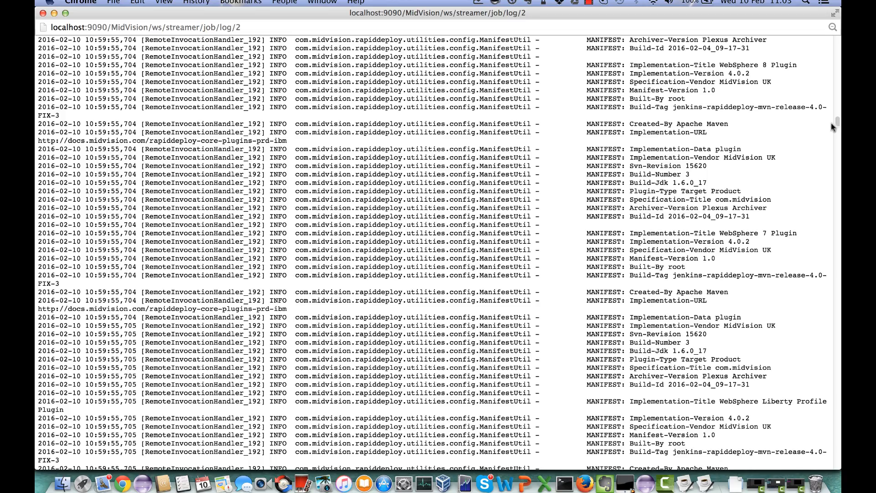
# Step: Find the DiskSpaceCheckTask section in the log and examine the free space reported for /tmp
pyautogui.moveTo(838, 123); pyautogui.dragTo(837, 201)
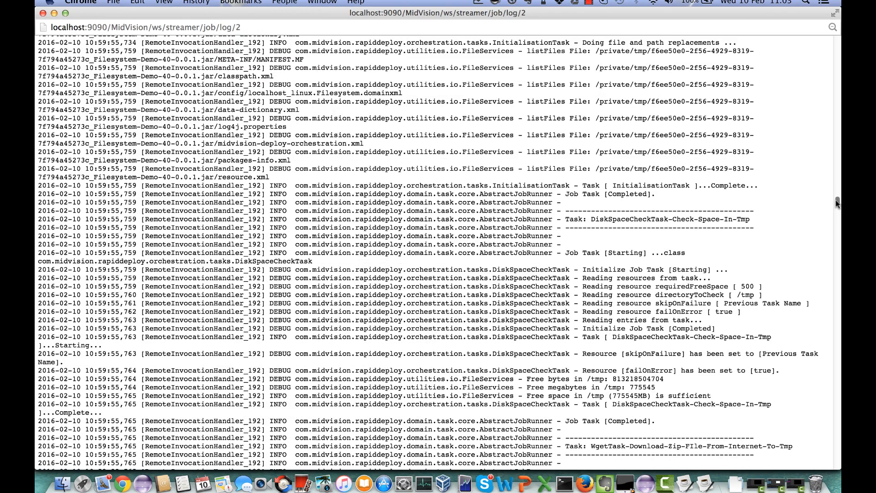
pyautogui.scroll(-5, 660, 277)
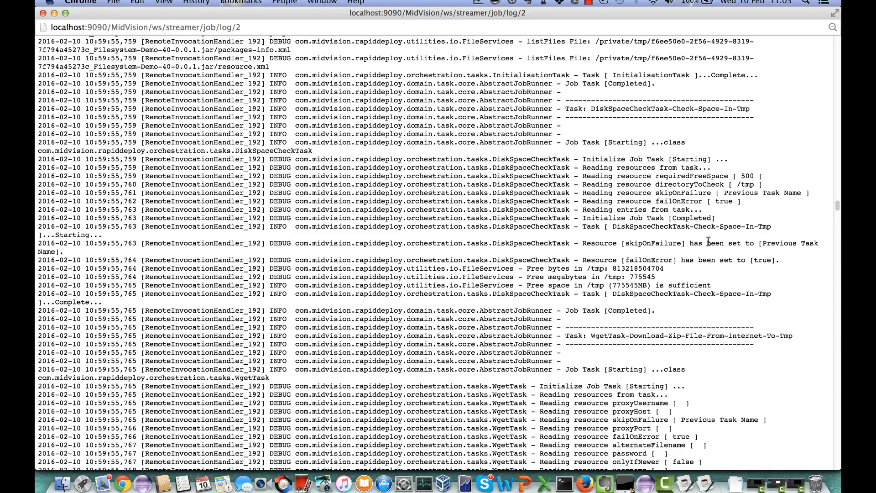
pyautogui.scroll(-3, 702, 250)
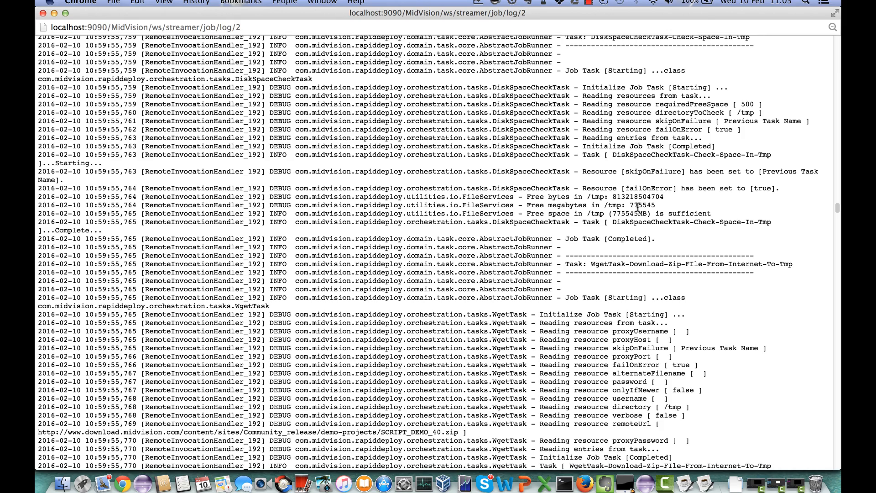
pyautogui.moveTo(630, 207); pyautogui.dragTo(656, 206)
pyautogui.click(635, 214)
pyautogui.scroll(-3, 635, 215)
pyautogui.scroll(-3, 633, 215)
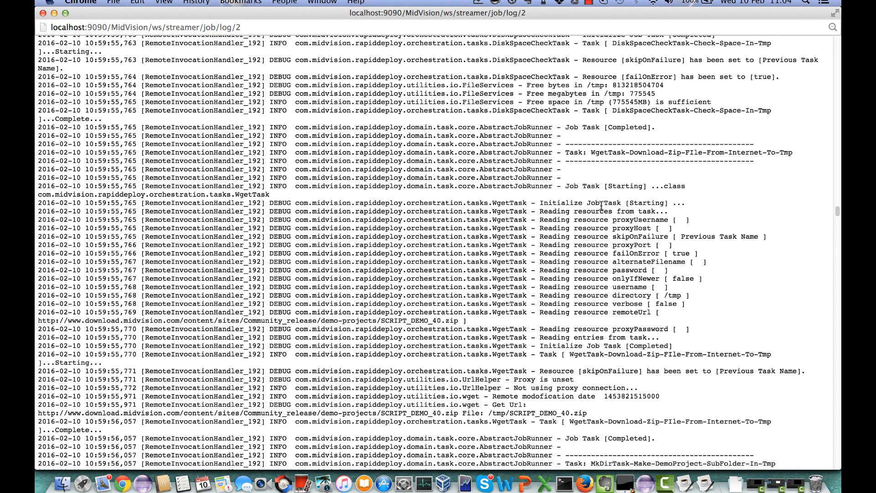
# Step: Examine the WgetTask section and highlight the SCRIPT_DEMO_40.zip download URL with its target file
pyautogui.scroll(-3, 597, 274)
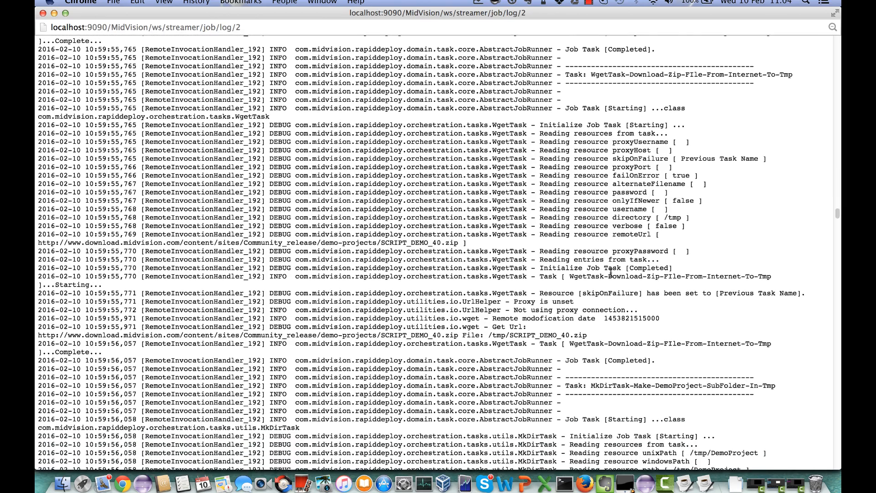
pyautogui.scroll(-2, 598, 274)
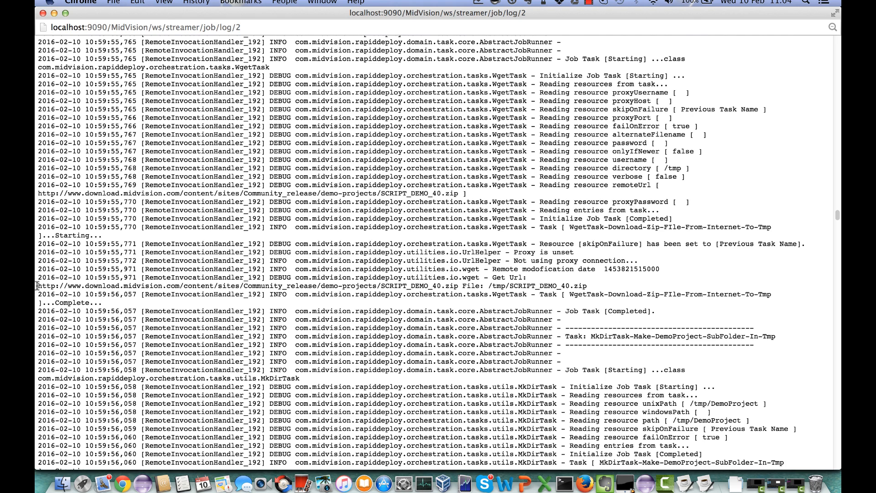
pyautogui.moveTo(38, 286); pyautogui.dragTo(601, 288)
pyautogui.click(601, 287)
# Step: Review the log entries for the folder creation, write check, file check, move, unzip and permission tasks
pyautogui.scroll(-5, 576, 338)
pyautogui.scroll(-3, 576, 340)
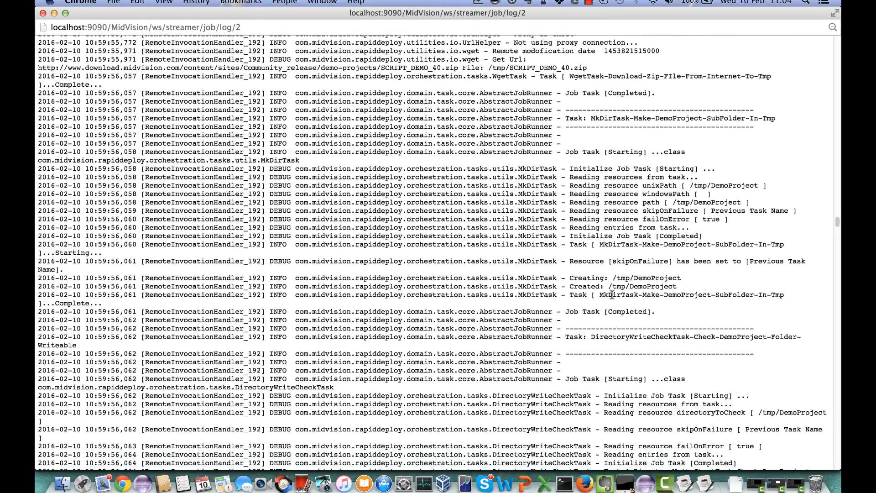
pyautogui.scroll(-1, 623, 289)
pyautogui.scroll(-15, 623, 288)
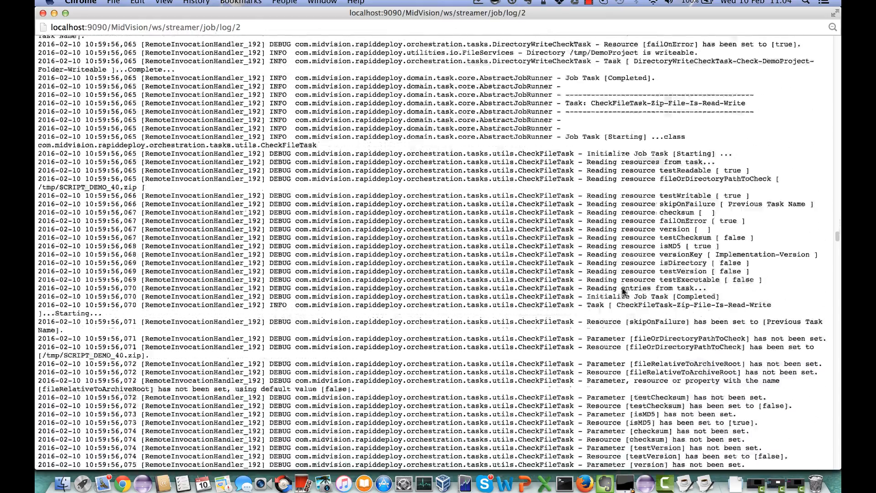
pyautogui.scroll(-15, 622, 289)
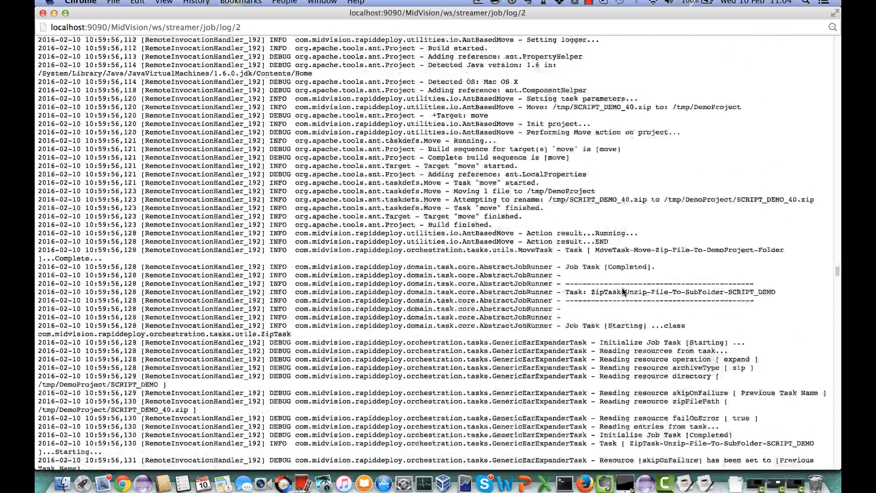
pyautogui.scroll(-15, 623, 291)
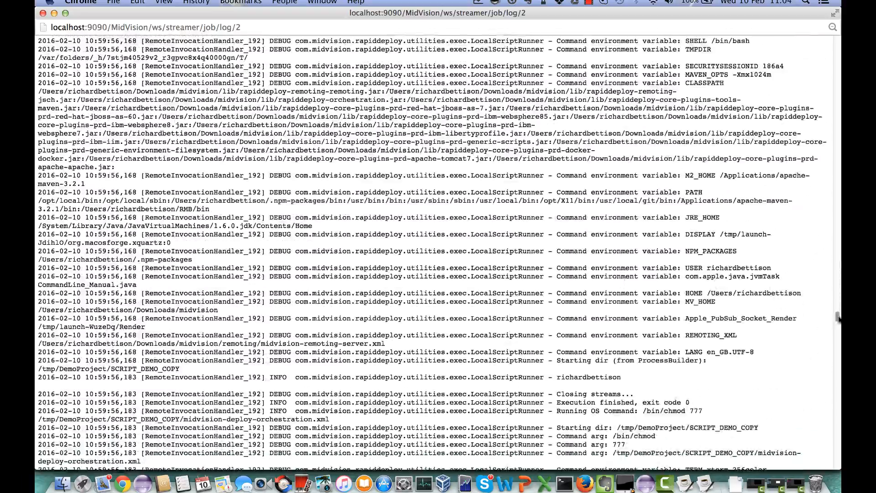
# Step: Read the FinalisationTask at the end of the log, highlighting retainExpandedArchive, and close the log window
pyautogui.moveTo(838, 318); pyautogui.dragTo(840, 464)
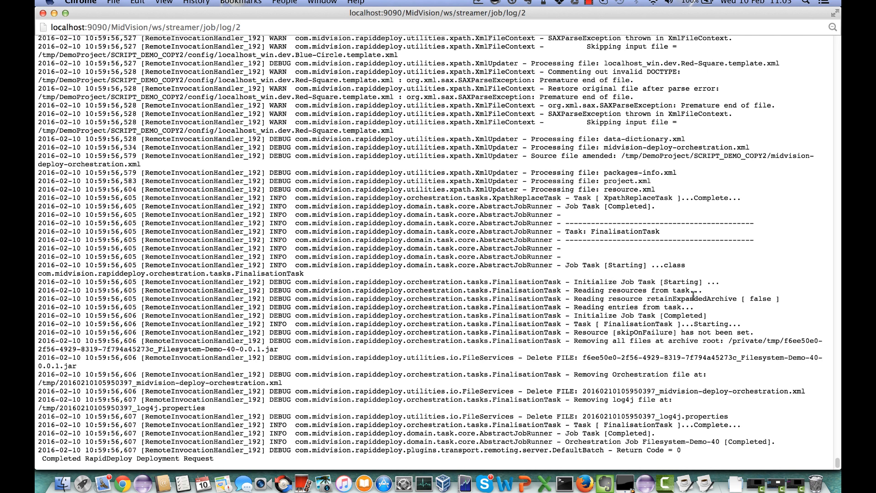
pyautogui.doubleClick(691, 297)
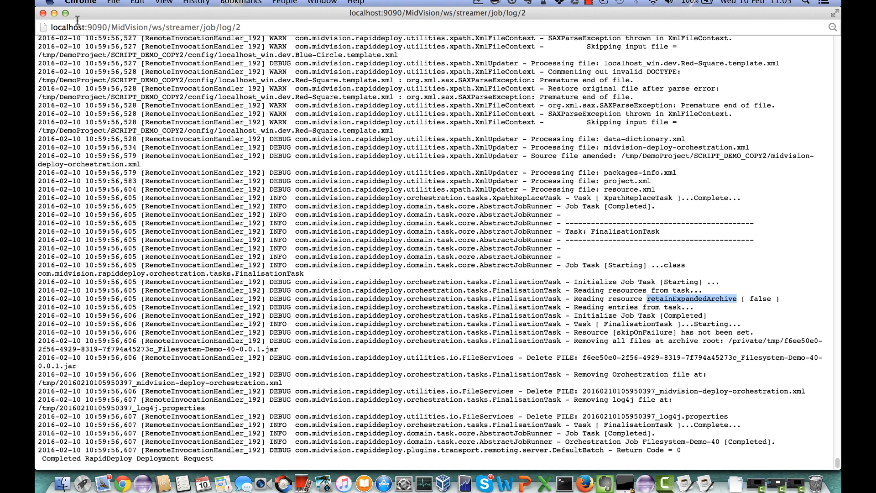
pyautogui.click(43, 13)
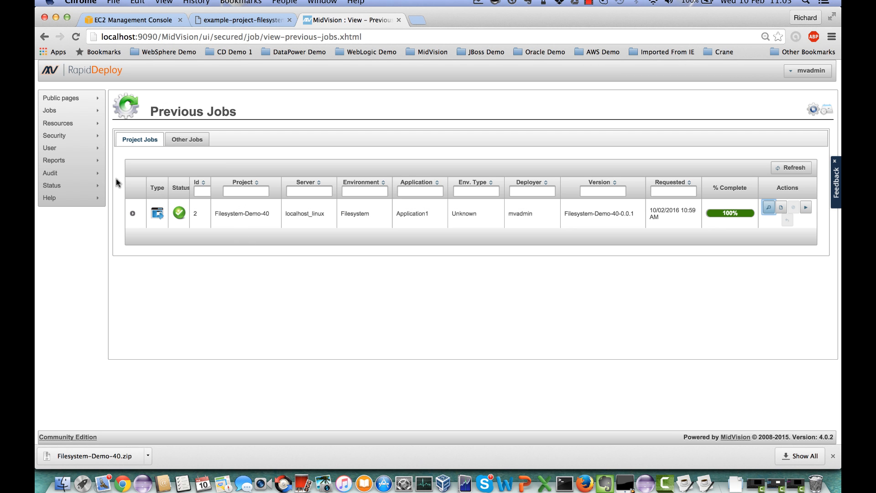
# Step: Open the Plugin Manager, show 100 entries per page and look through the installed plugins
pyautogui.moveTo(82, 204)
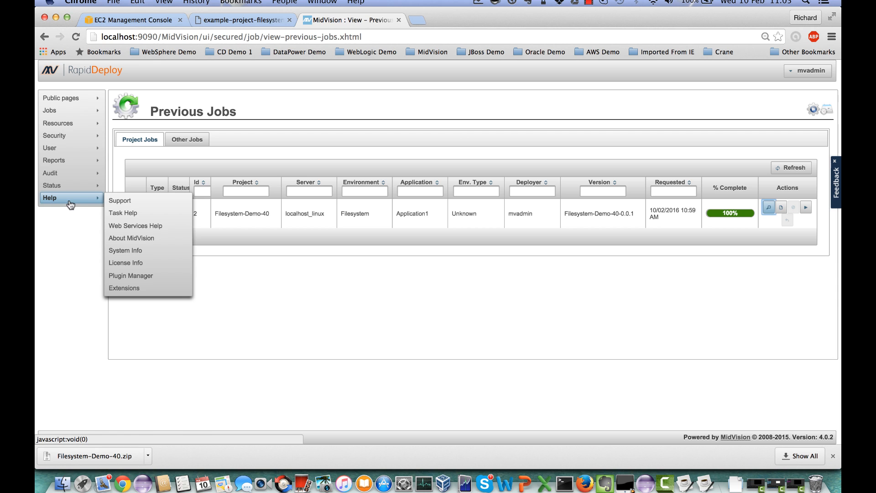
pyautogui.click(137, 276)
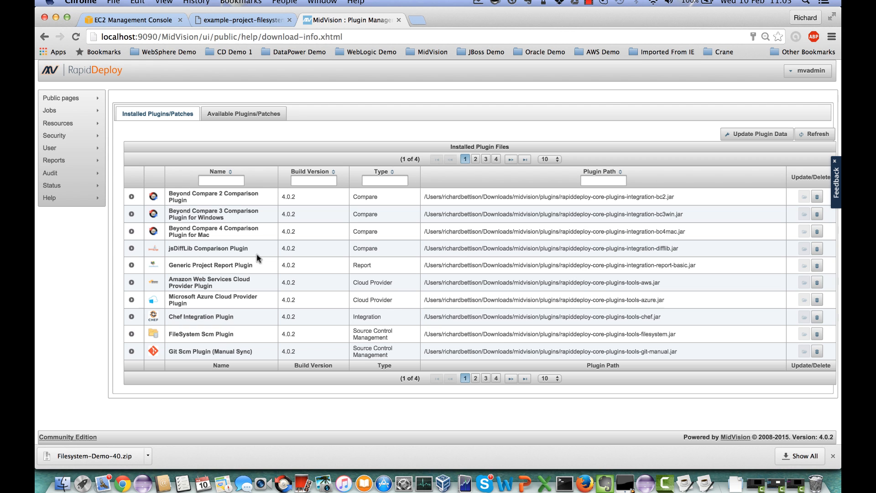
pyautogui.click(558, 381)
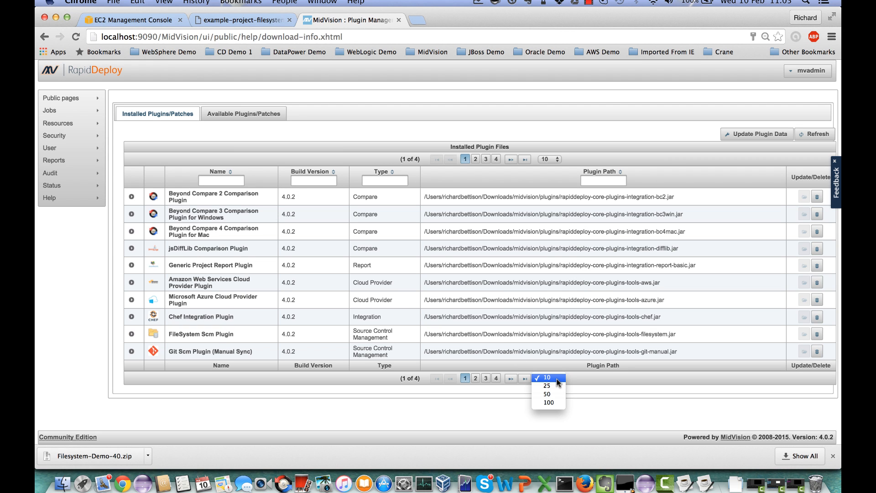
pyautogui.click(547, 402)
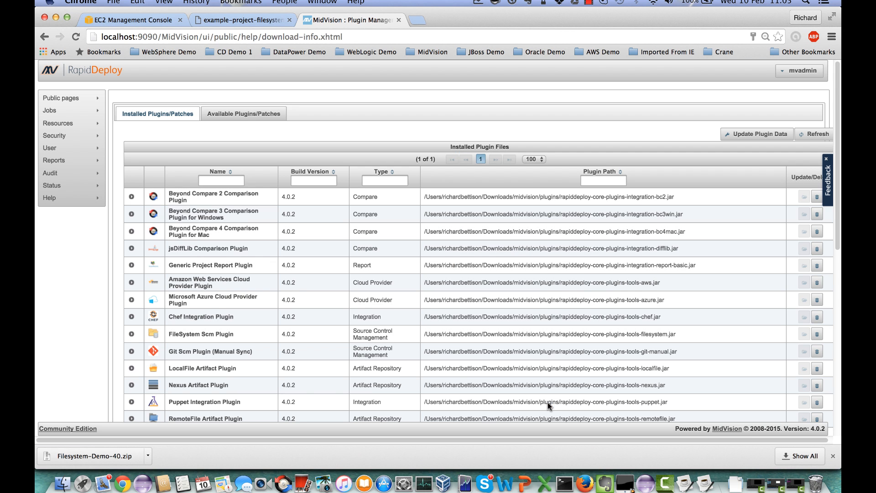
pyautogui.scroll(-5, 441, 371)
pyautogui.scroll(-7, 442, 371)
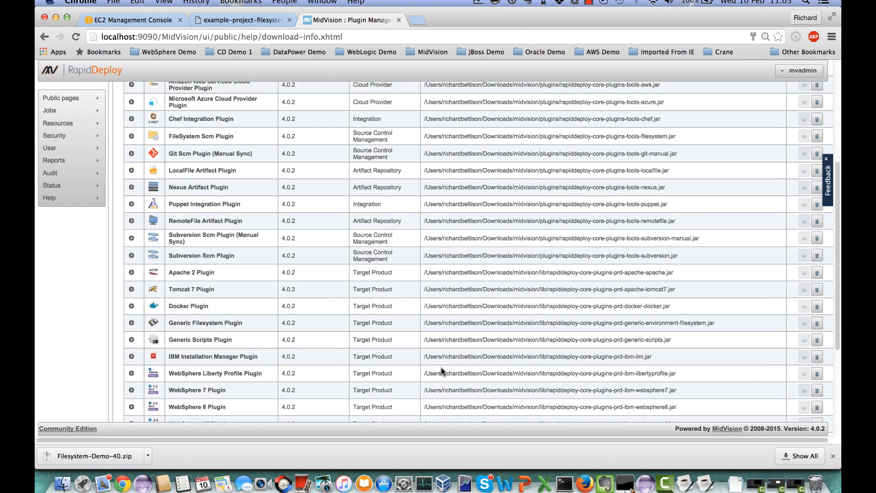
pyautogui.scroll(-3, 423, 372)
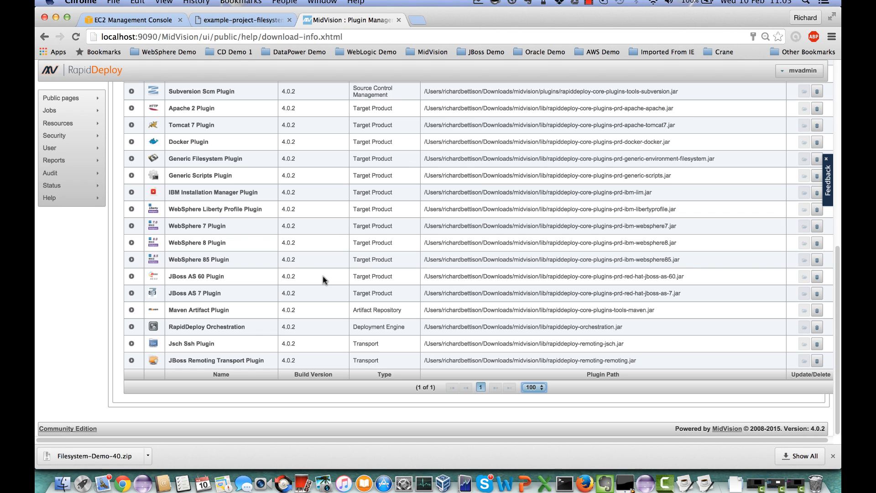
pyautogui.scroll(1, 323, 279)
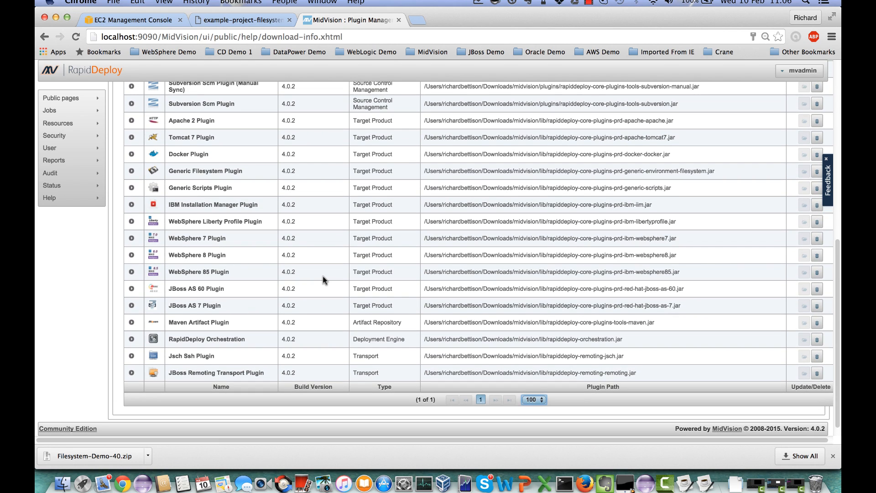
pyautogui.scroll(15, 323, 279)
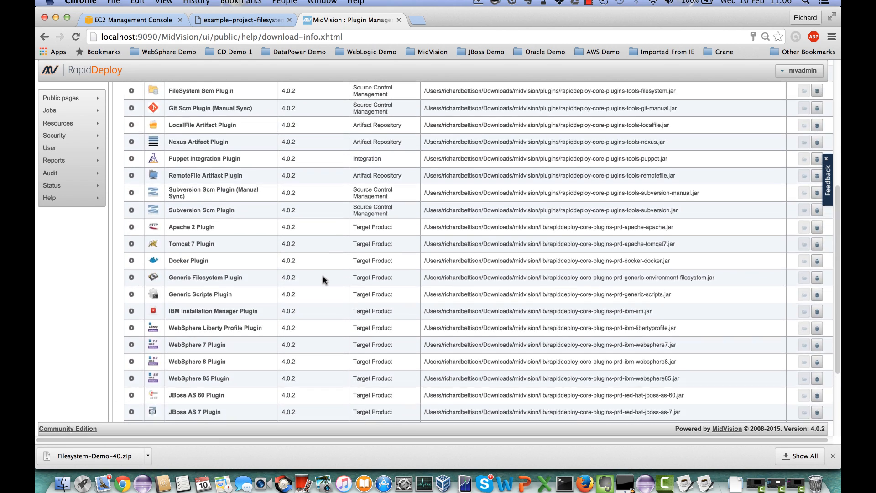